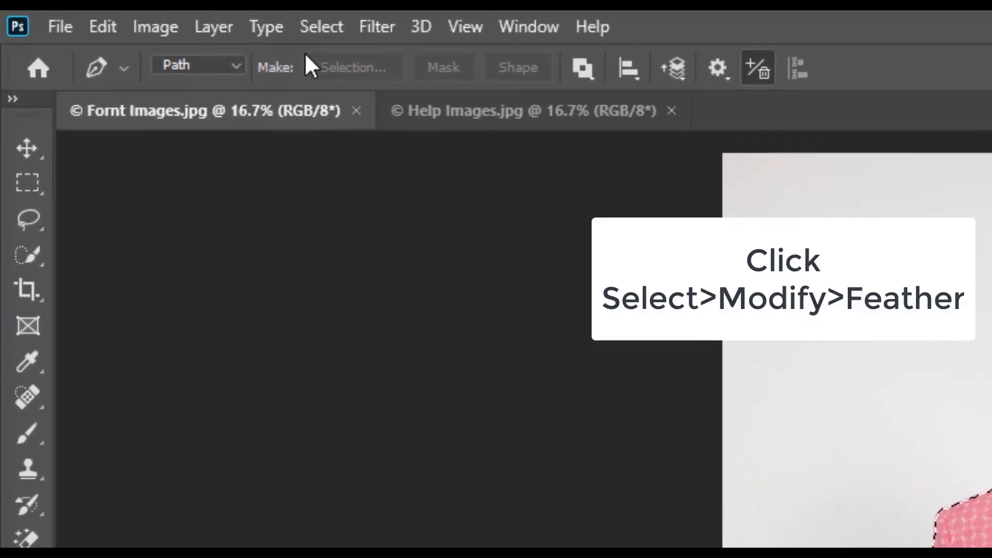
# Feather the jacket selection with a radius of 0.5 pixels
pyautogui.click(168, 19)
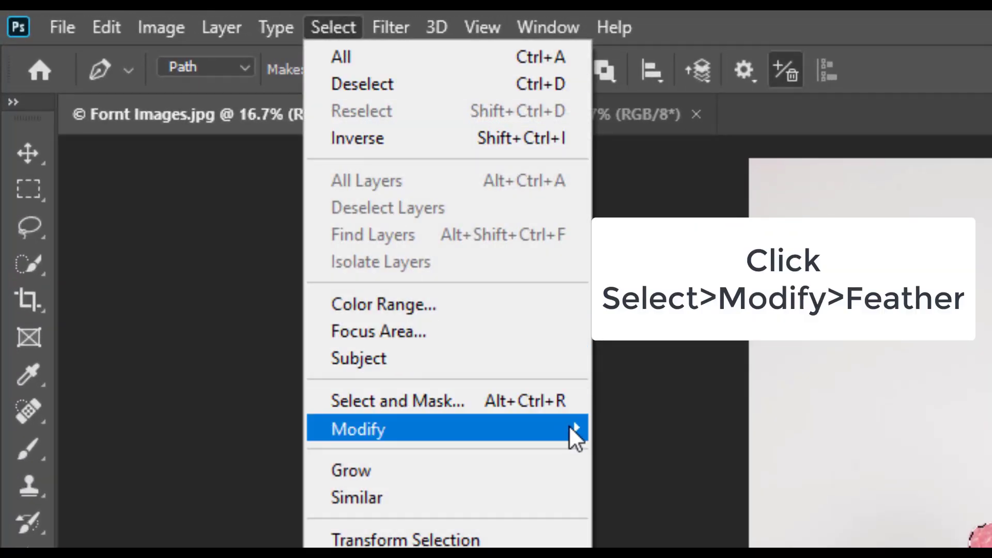
pyautogui.moveTo(571, 428)
pyautogui.click(690, 534)
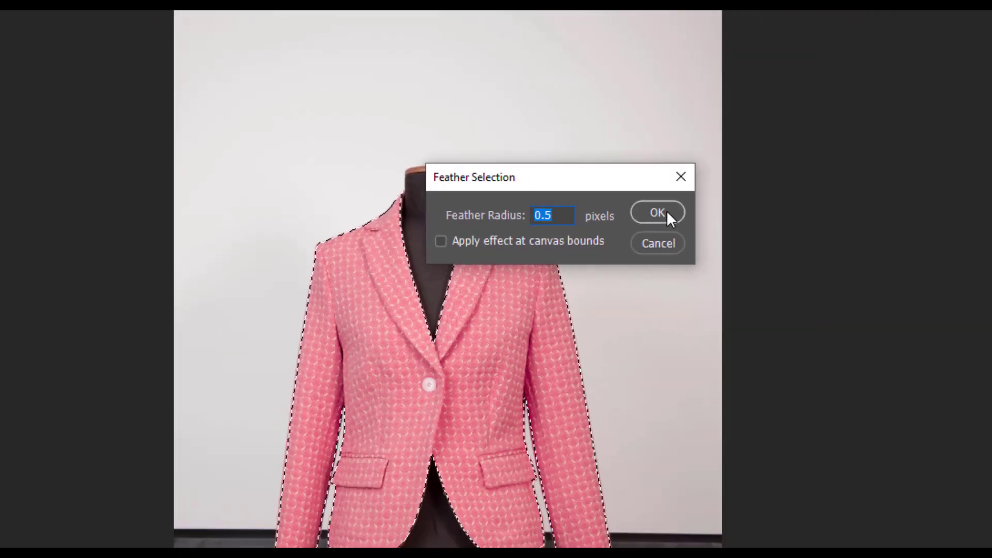
pyautogui.click(813, 255)
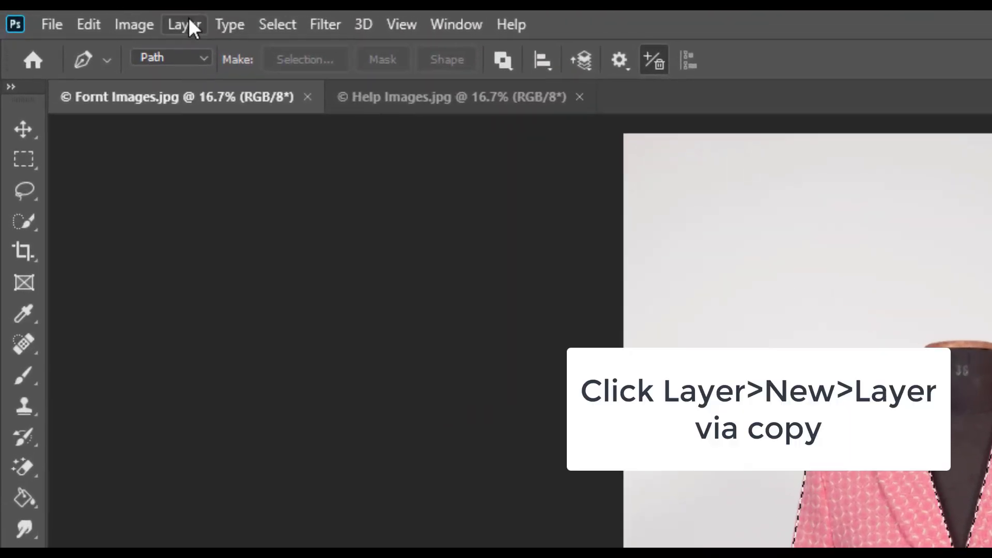
# Copy the selected jacket area onto its own new layer
pyautogui.click(80, 17)
pyautogui.moveTo(223, 50)
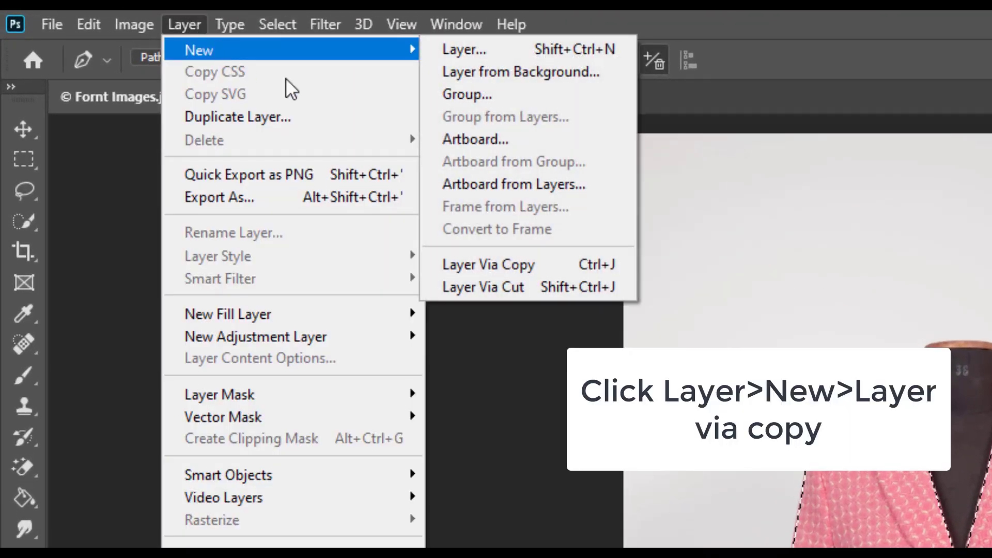
pyautogui.click(597, 261)
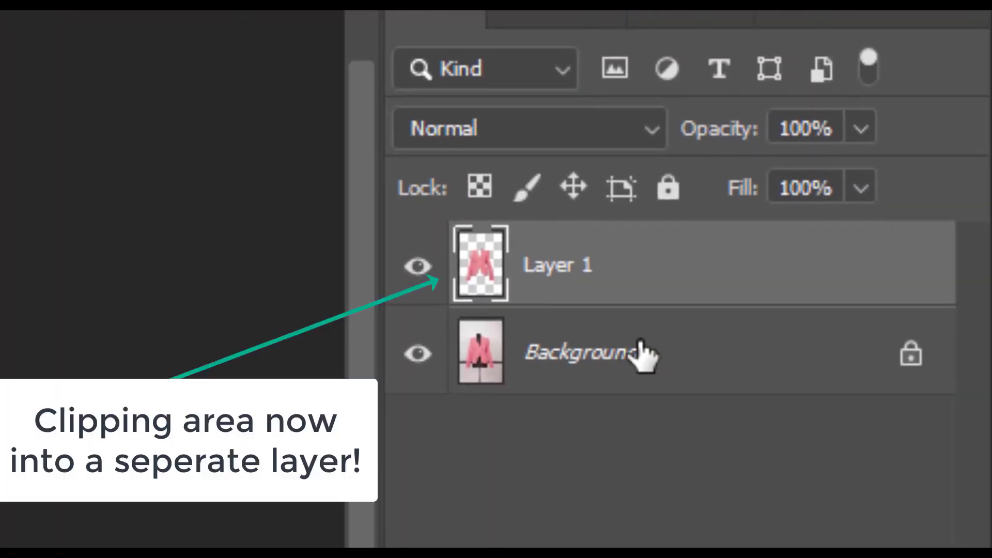
# Duplicate the Background layer and fill the duplicate with the white background color in Normal mode at 100% opacity
pyautogui.click(640, 353)
pyautogui.moveTo(779, 224); pyautogui.dragTo(901, 522)
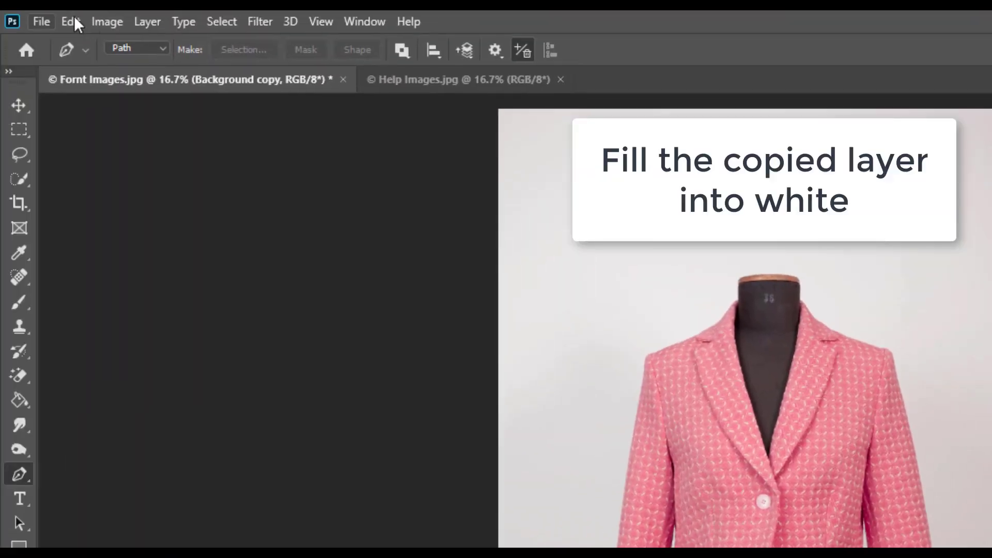
pyautogui.click(73, 21)
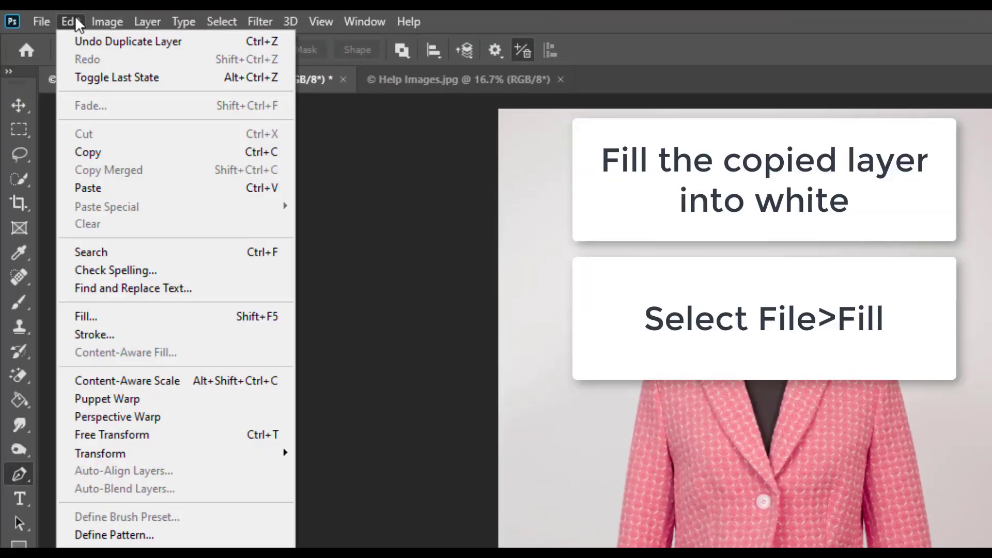
pyautogui.click(142, 316)
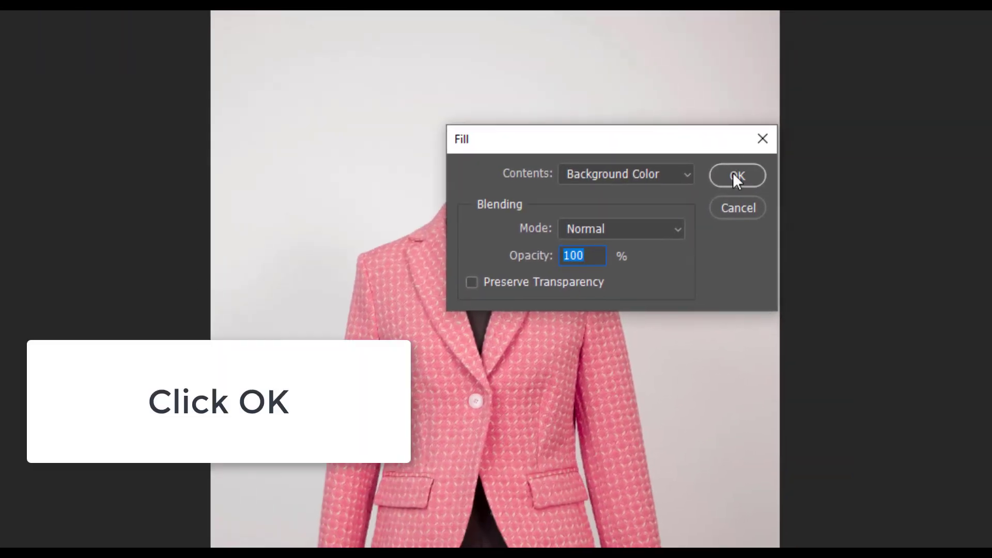
pyautogui.click(736, 175)
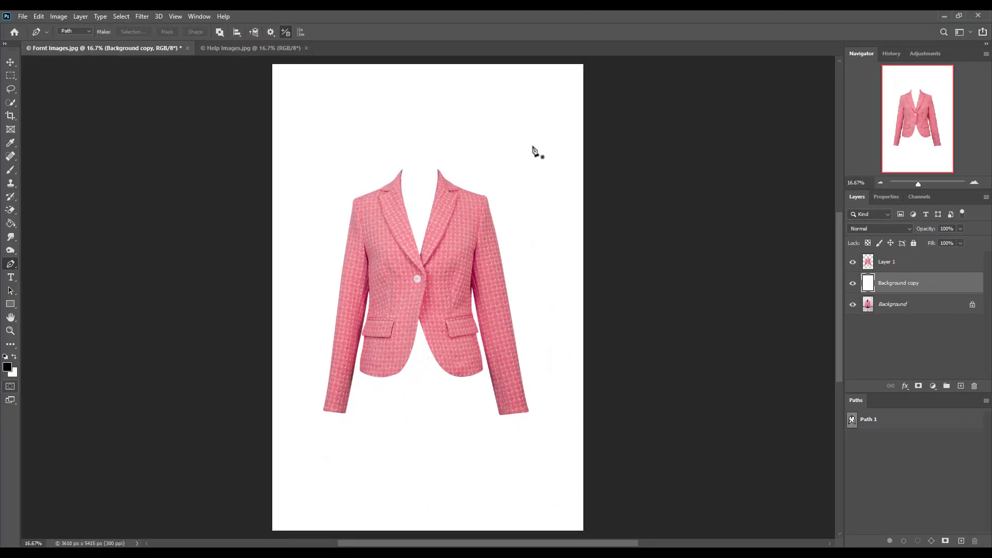
# In Help Images.jpg, draw a freehand Lasso selection around the jacket's collar, lapels and inner lining down to the button
pyautogui.click(238, 47)
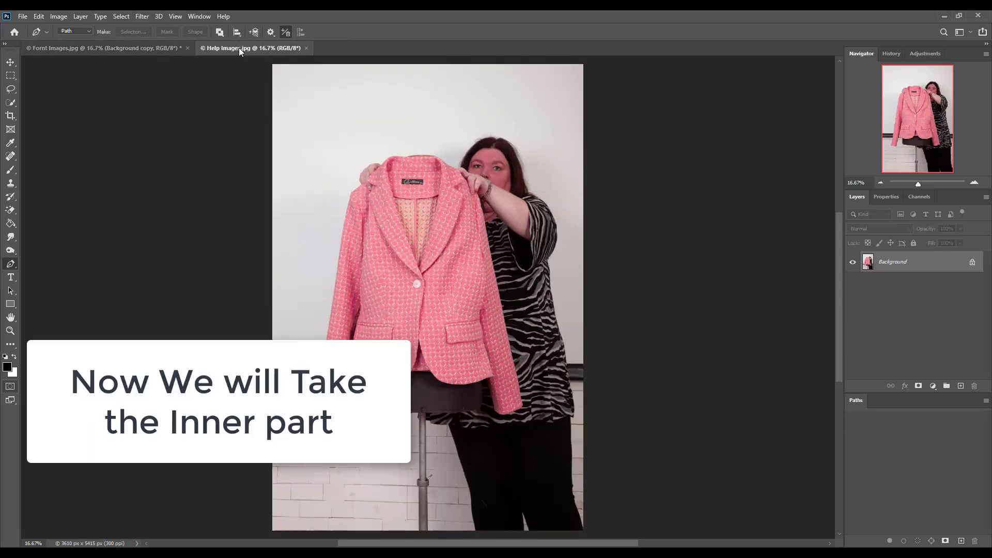
pyautogui.click(411, 201)
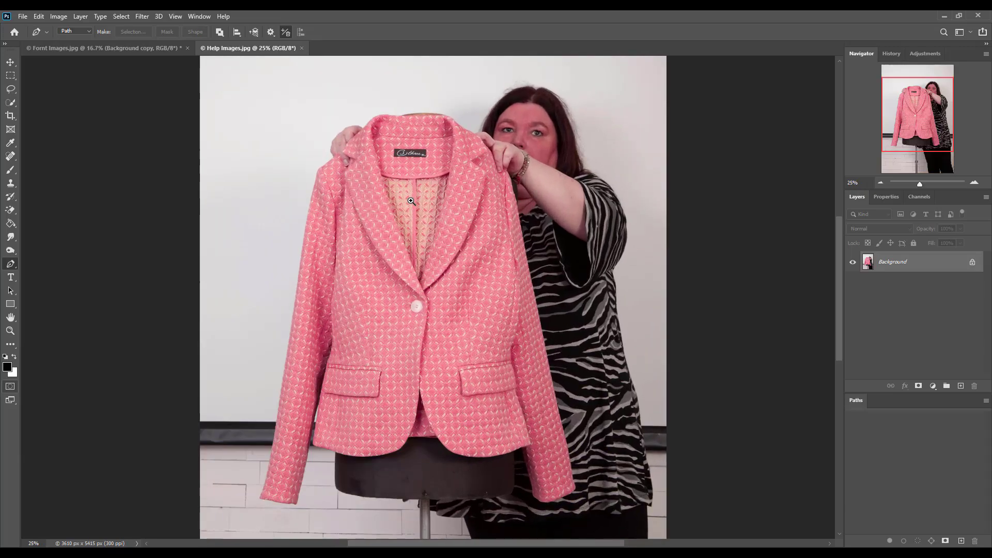
pyautogui.click(411, 201)
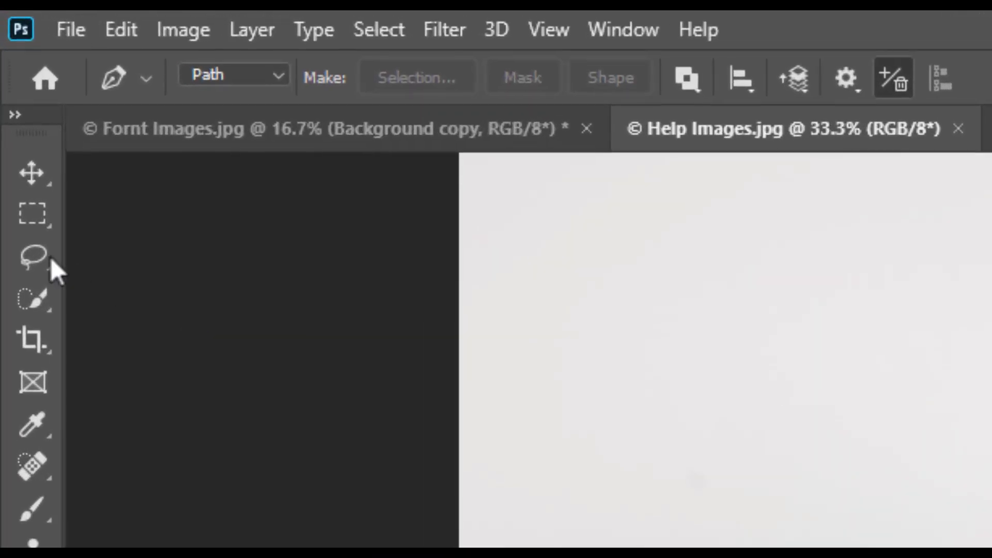
pyautogui.click(32, 195)
pyautogui.click(180, 250)
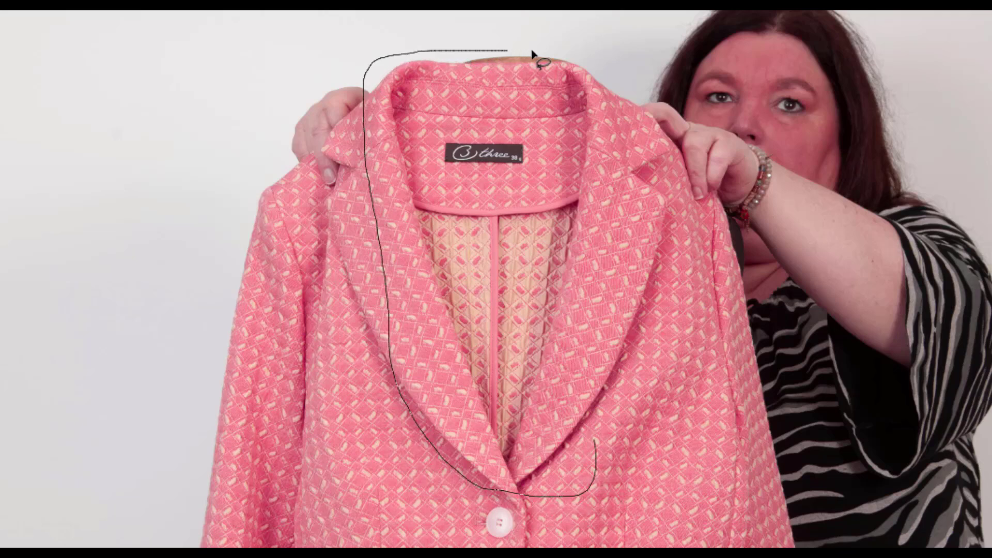
pyautogui.moveTo(604, 70)
pyautogui.mouseDown()
pyautogui.moveTo(628, 132)
pyautogui.moveTo(630, 218)
pyautogui.mouseUp()
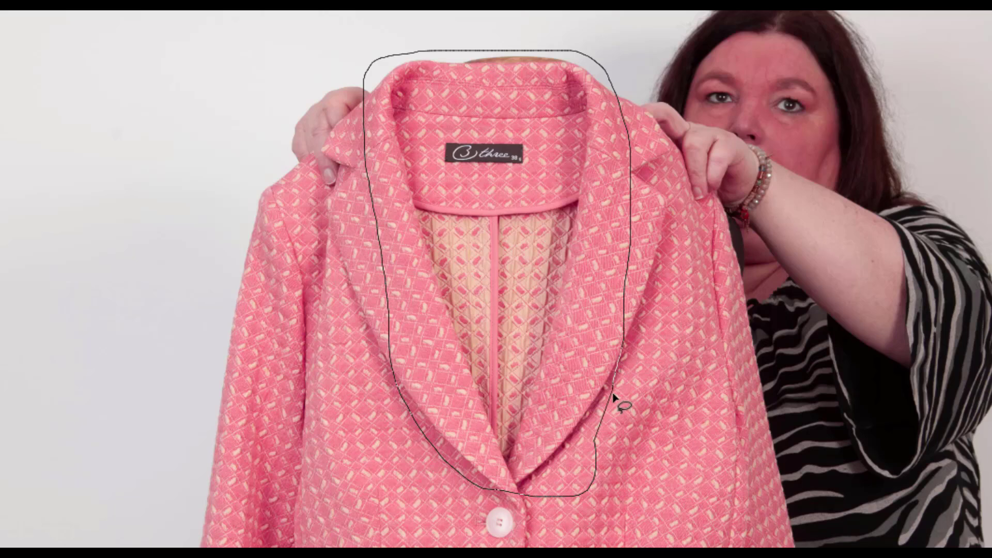
pyautogui.moveTo(614, 397); pyautogui.dragTo(615, 392)
# Copy the selected collar and lining area onto a new layer in Help Images.jpg
pyautogui.click(143, 19)
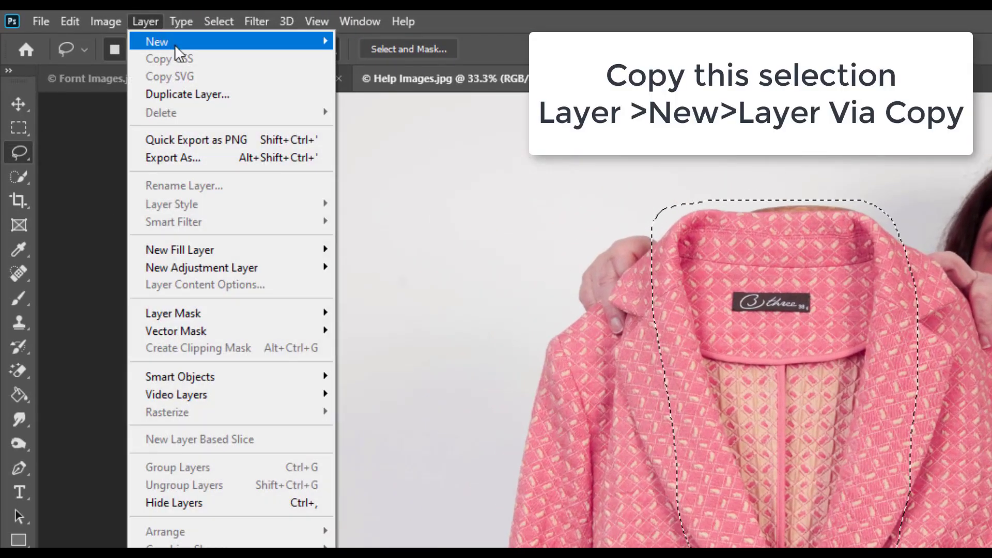
pyautogui.moveTo(174, 44)
pyautogui.click(439, 211)
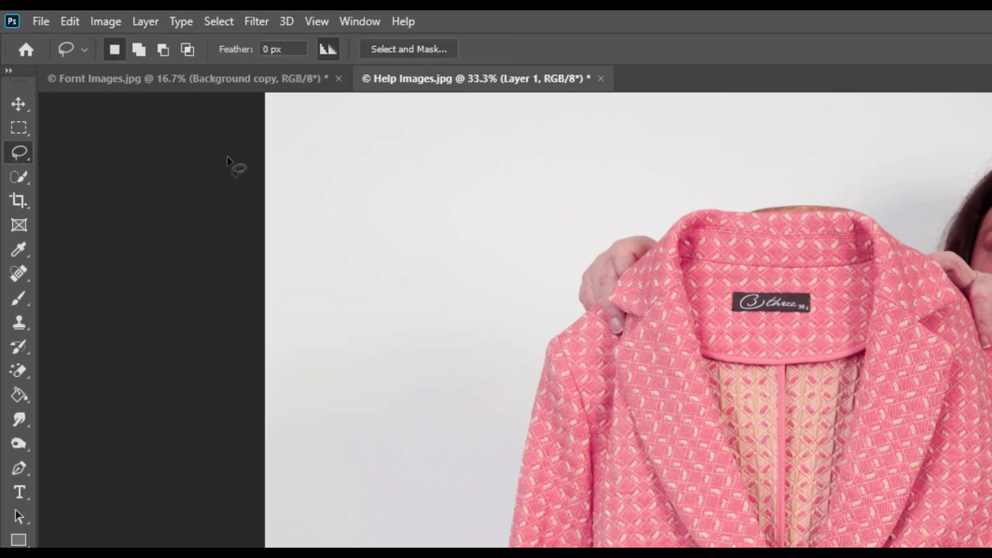
# Move the collar and lining layer into Fornt Images.jpg and position it behind the clipped jacket's neck opening
pyautogui.click(17, 104)
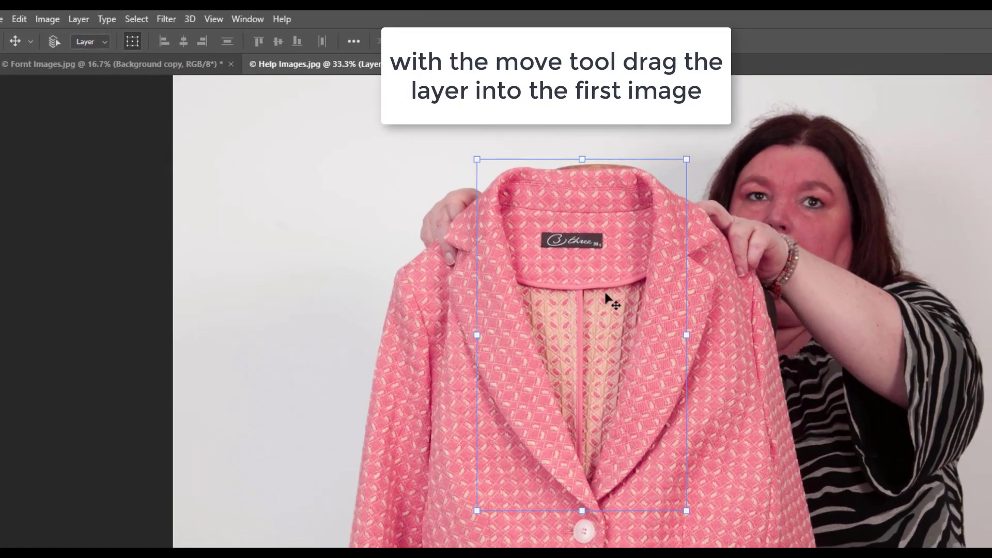
pyautogui.moveTo(606, 295); pyautogui.dragTo(470, 255)
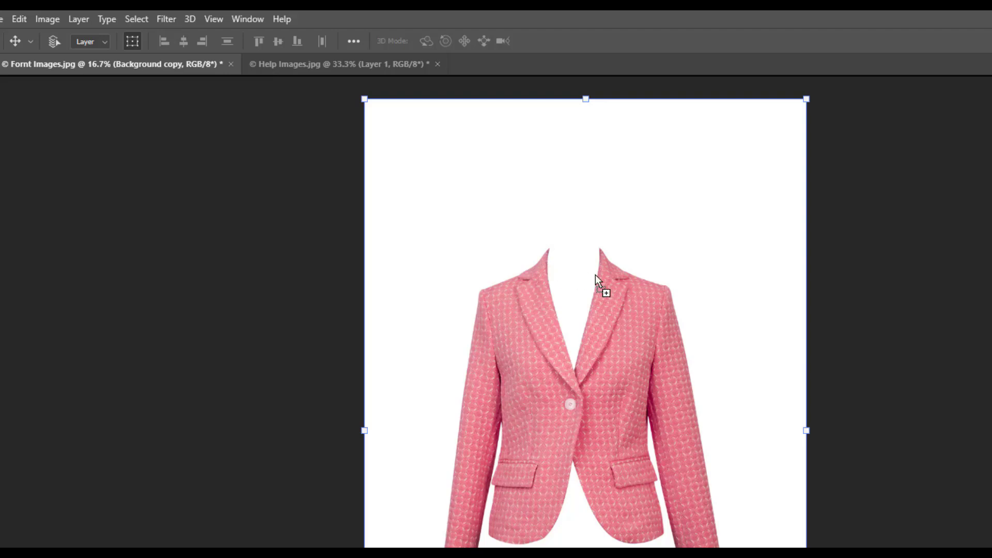
pyautogui.moveTo(595, 274); pyautogui.dragTo(574, 289)
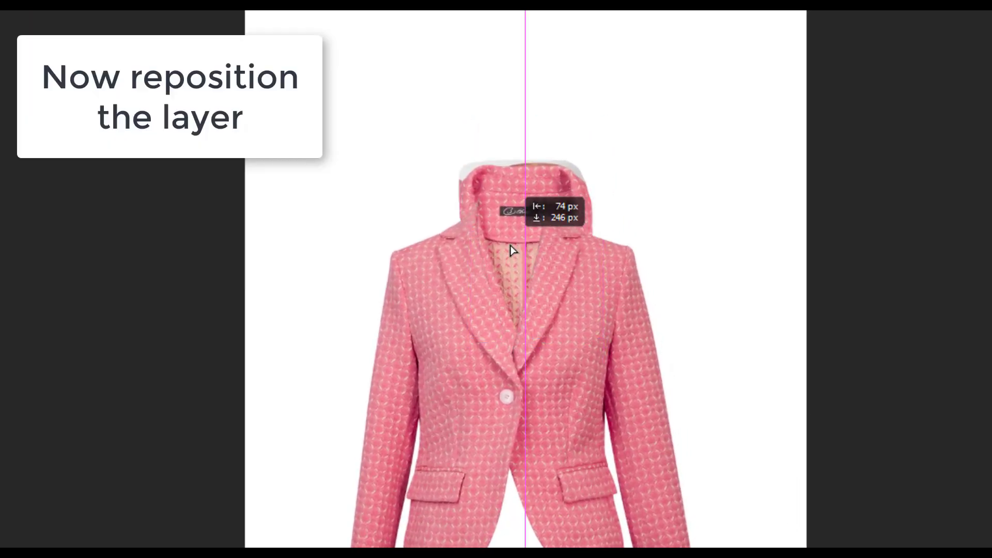
pyautogui.moveTo(510, 246); pyautogui.dragTo(498, 270)
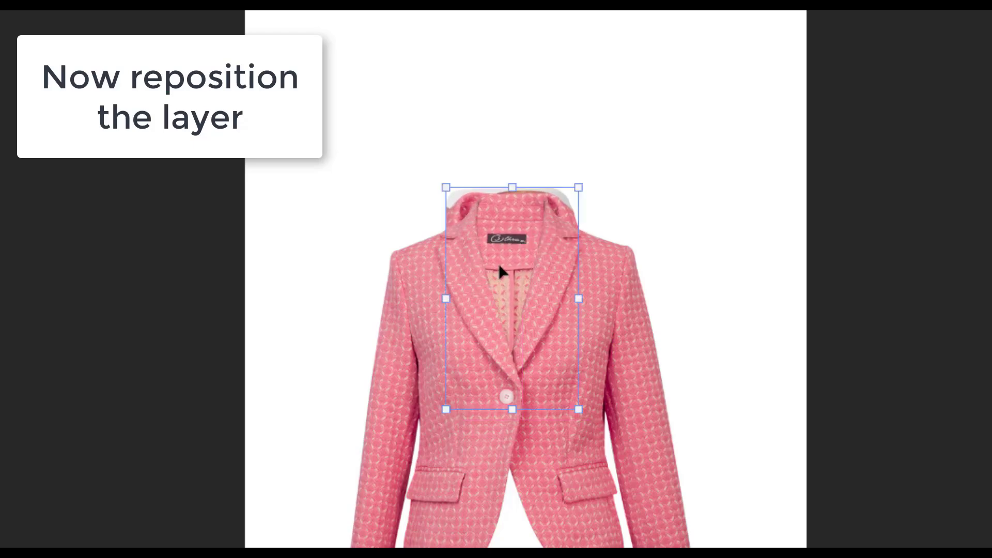
# Free-transform the collar and lining layer, scaling it down proportionally and moving it up to fit the jacket's neck opening
pyautogui.keyDown('ctrl'); pyautogui.click(527, 261); pyautogui.keyUp('ctrl')
pyautogui.click(527, 227)
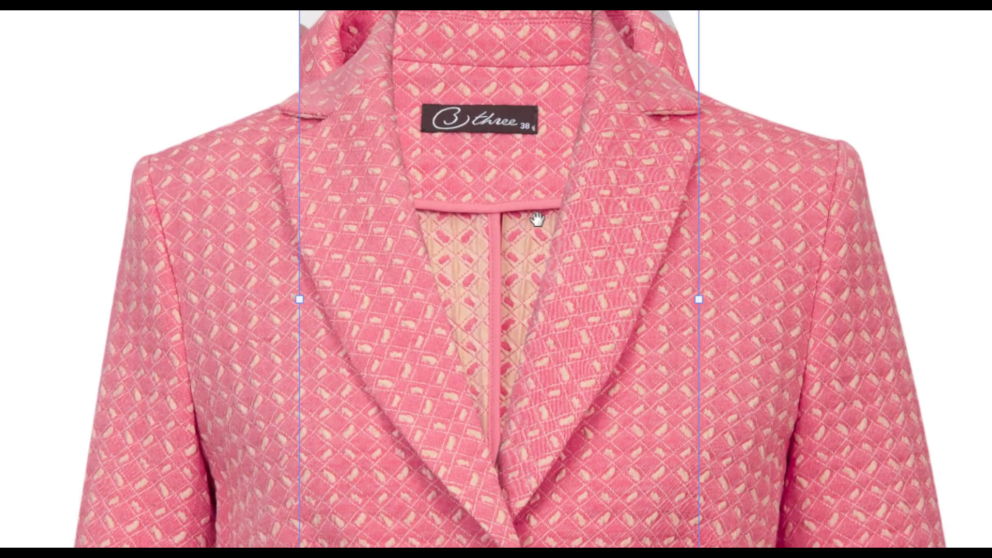
pyautogui.moveTo(568, 223); pyautogui.dragTo(601, 366)
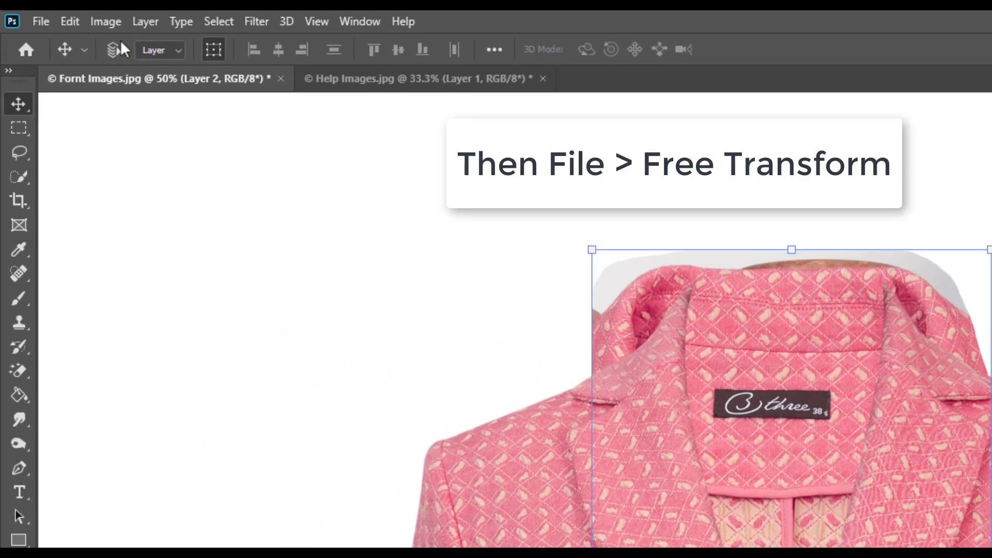
pyautogui.click(70, 21)
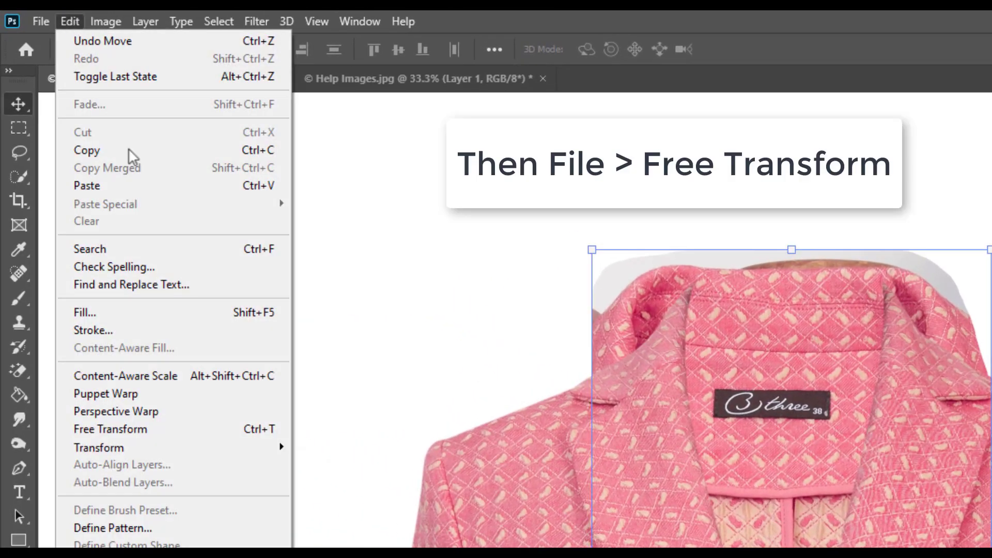
pyautogui.click(253, 429)
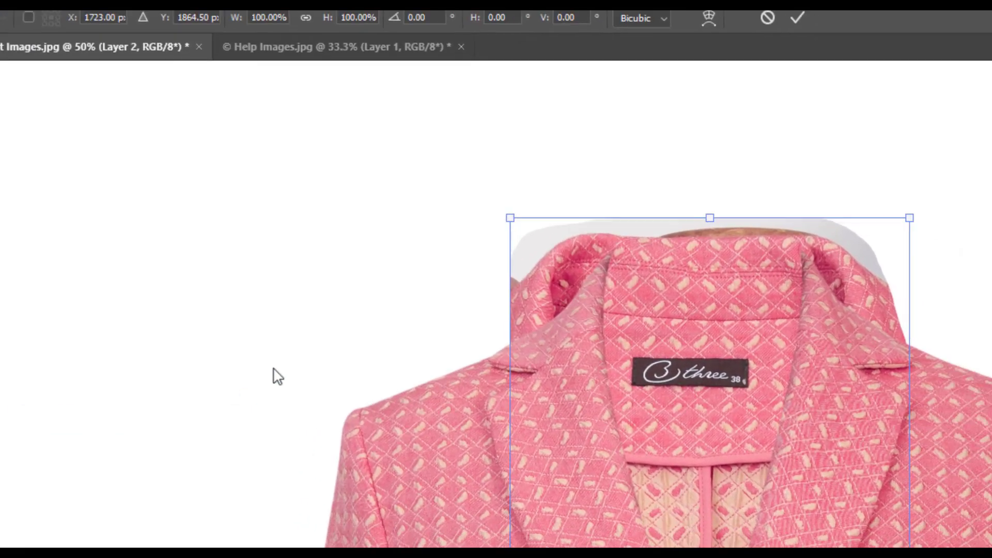
pyautogui.moveTo(739, 147); pyautogui.dragTo(672, 219)
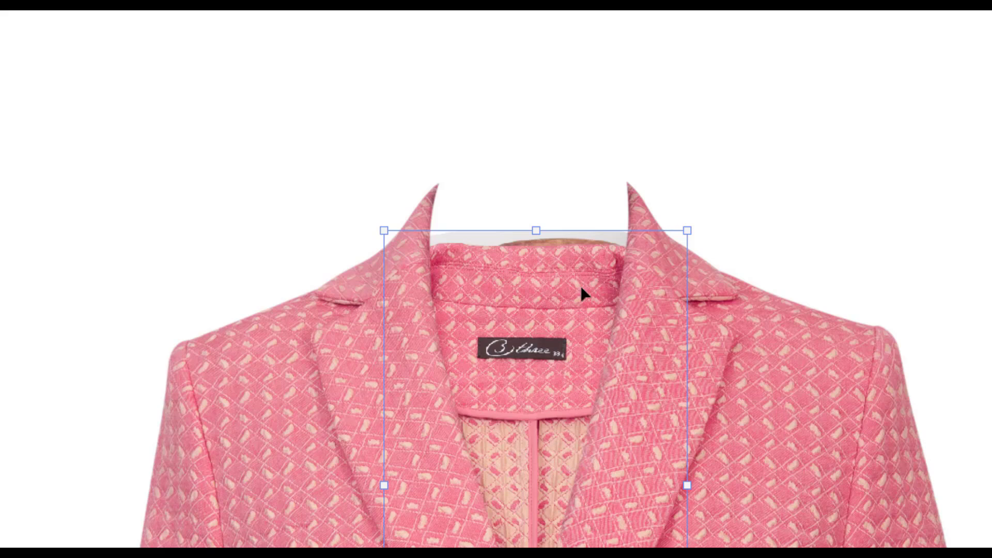
pyautogui.moveTo(581, 289); pyautogui.dragTo(639, 246)
# Switch the transform to Warp and adjust the top of the collar to line up with the front lapels
pyautogui.hotkey('ctrl', 'space')
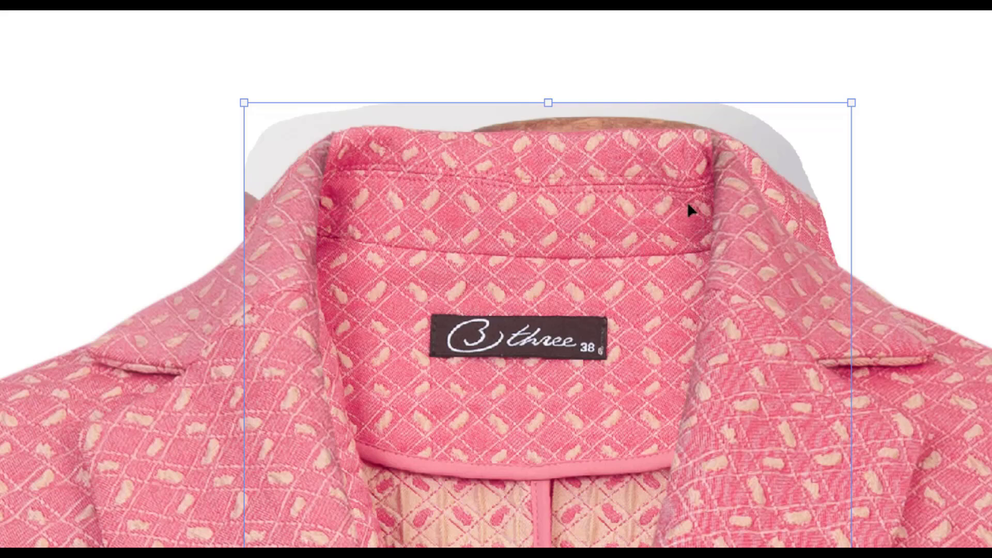
pyautogui.rightClick(710, 183)
pyautogui.click(746, 311)
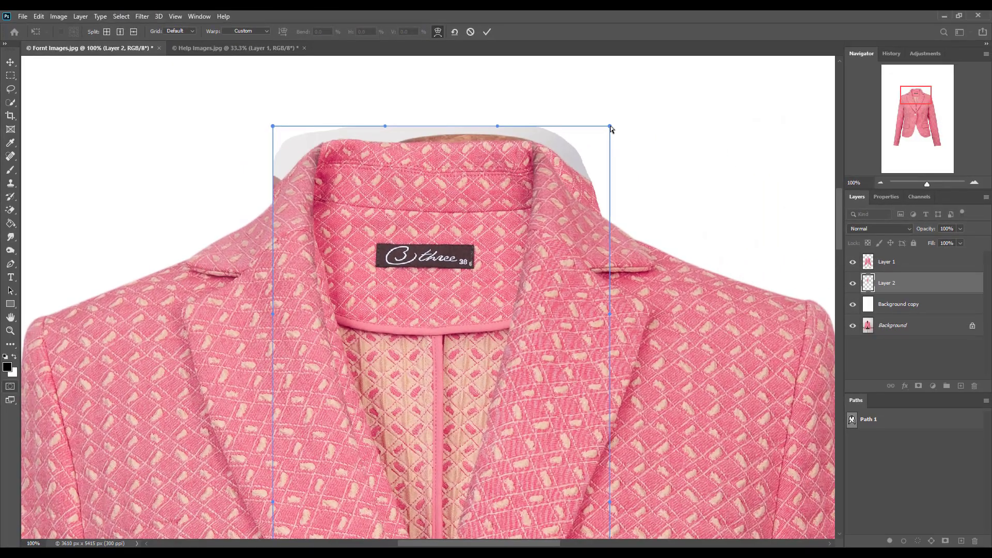
pyautogui.moveTo(618, 126); pyautogui.dragTo(602, 132)
pyautogui.moveTo(320, 136)
pyautogui.mouseDown()
pyautogui.moveTo(370, 145)
pyautogui.moveTo(317, 133)
pyautogui.mouseUp()
# Warp the lower point of the inner lining downward to fill the V opening above the button
pyautogui.scroll(-10, 472, 223)
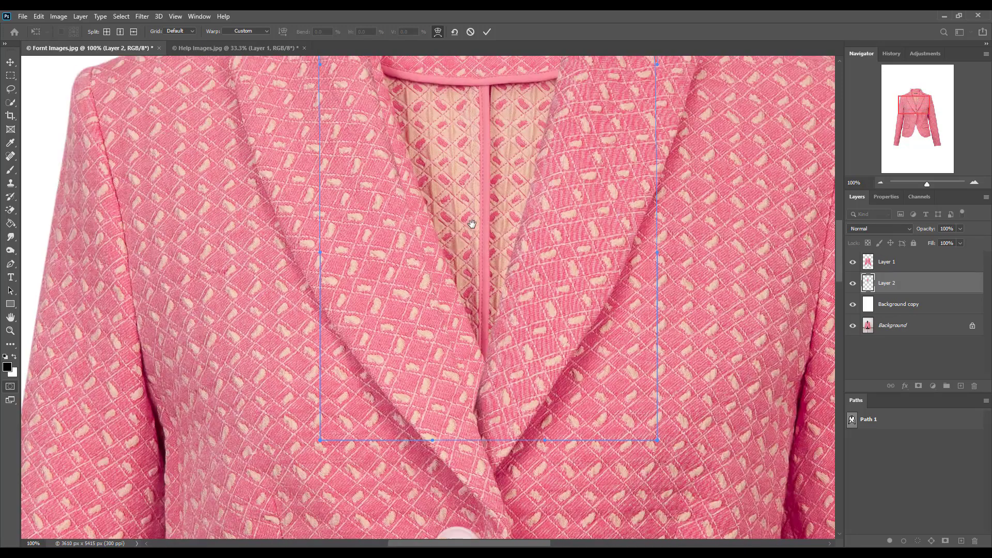
pyautogui.moveTo(485, 336); pyautogui.dragTo(477, 391)
pyautogui.scroll(5, 472, 388)
pyautogui.hscroll(-3, 472, 387)
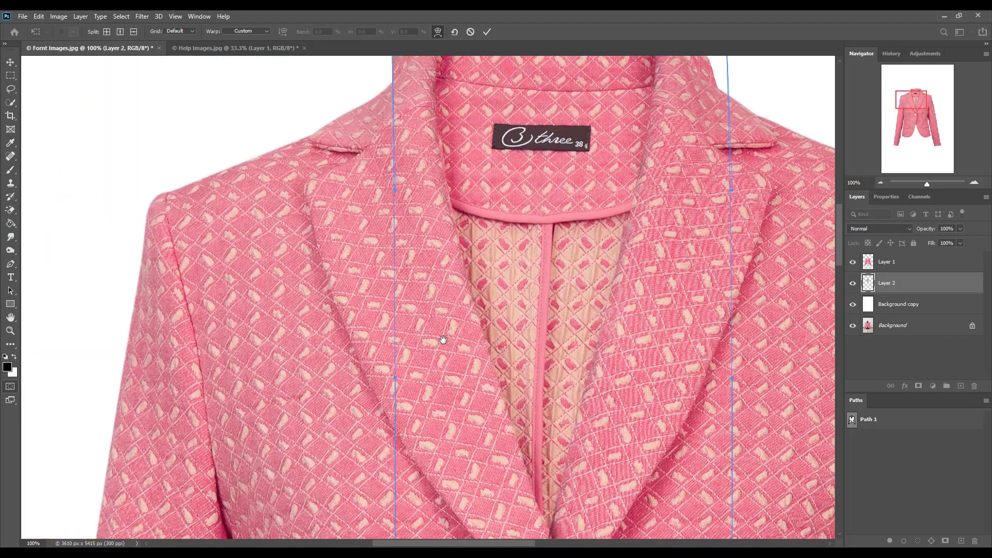
pyautogui.scroll(-5, 551, 400)
pyautogui.hscroll(3, 551, 401)
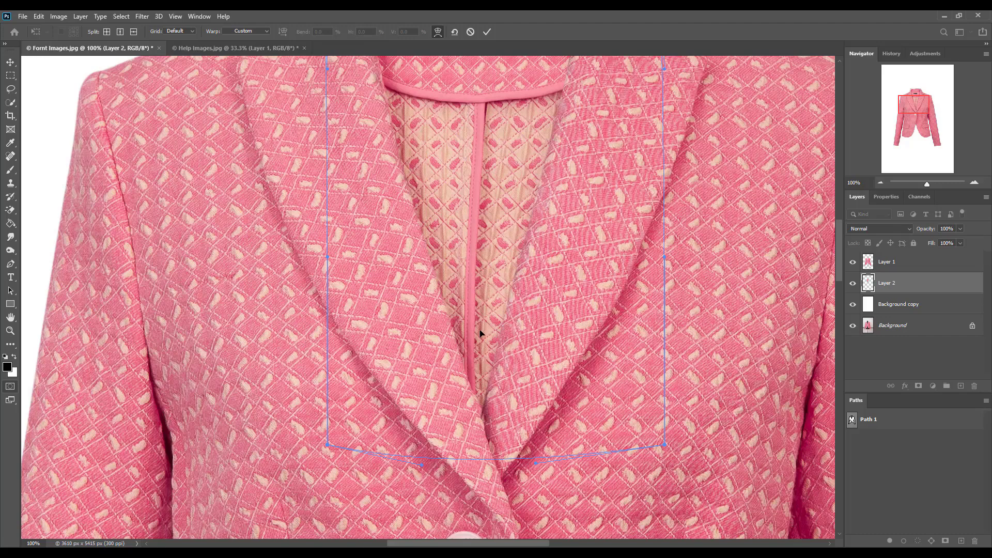
pyautogui.moveTo(480, 333); pyautogui.dragTo(483, 354)
# Warp the upper corners of the collar and lining layer to align the back collar with the front lapels
pyautogui.keyDown('alt'); pyautogui.click(500, 313); pyautogui.keyUp('alt')
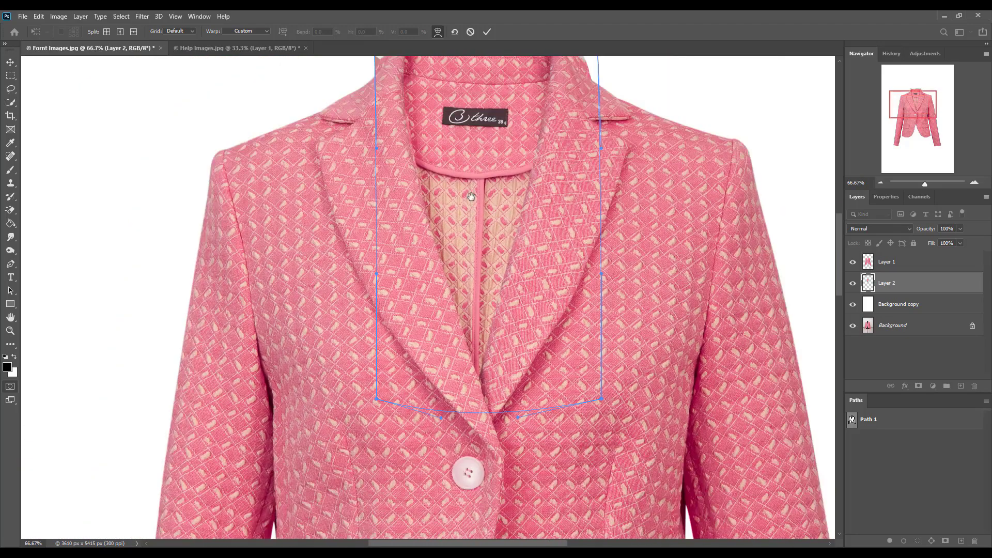
pyautogui.scroll(4, 416, 162)
pyautogui.hscroll(-2, 416, 161)
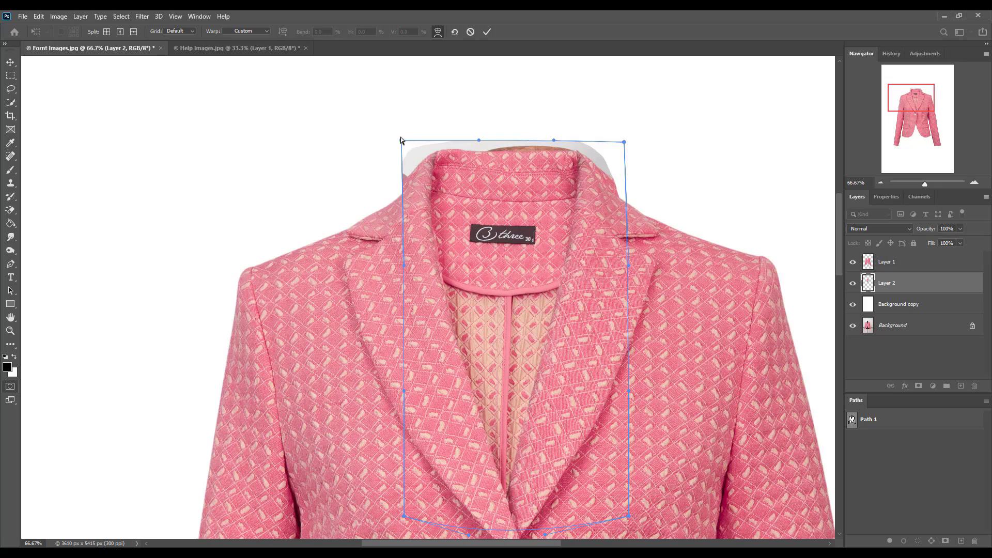
pyautogui.moveTo(400, 140); pyautogui.dragTo(397, 143)
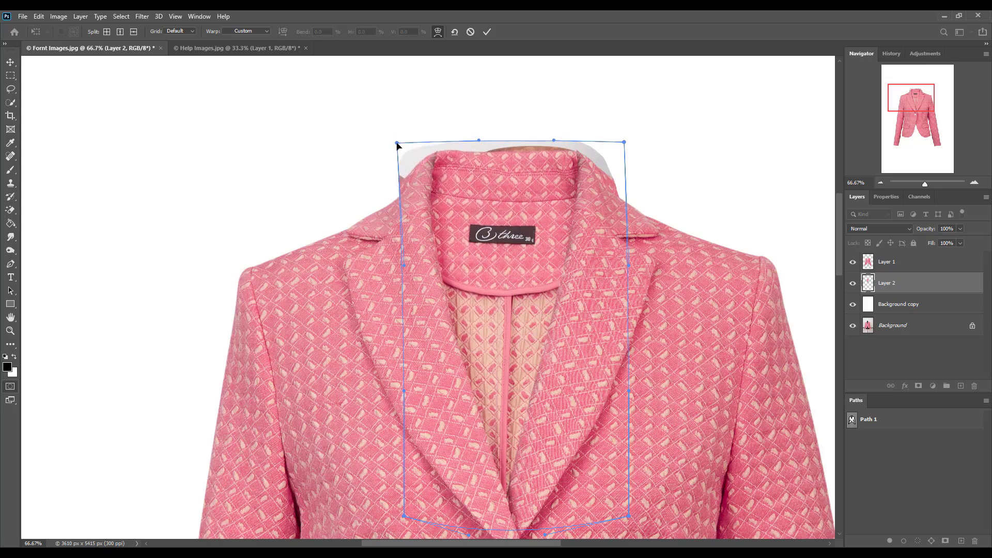
pyautogui.moveTo(600, 153)
pyautogui.mouseDown()
pyautogui.moveTo(562, 160)
pyautogui.moveTo(587, 150)
pyautogui.mouseUp()
# Warp the lining's lower point slightly further down into the V opening and apply the transform
pyautogui.scroll(-5, 467, 191)
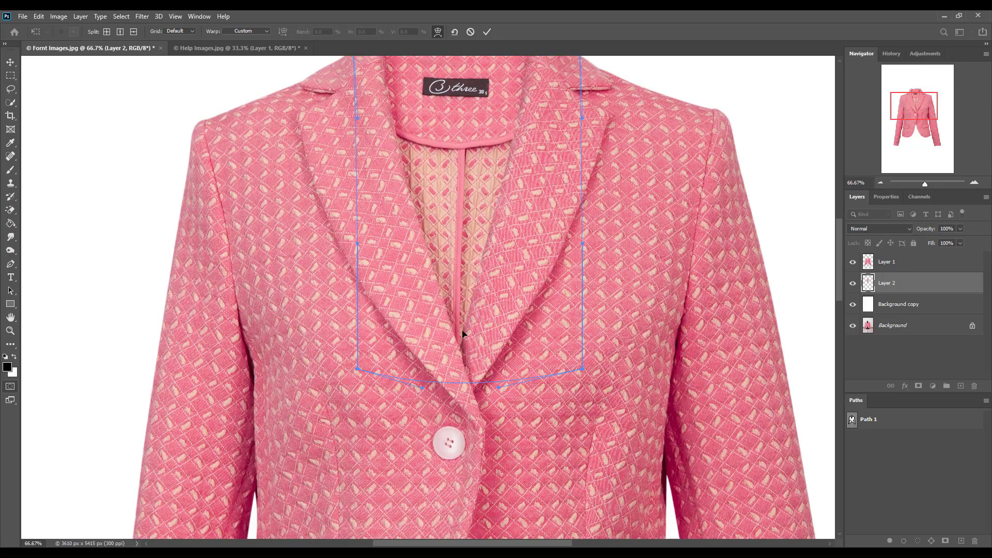
pyautogui.moveTo(463, 334); pyautogui.dragTo(466, 347)
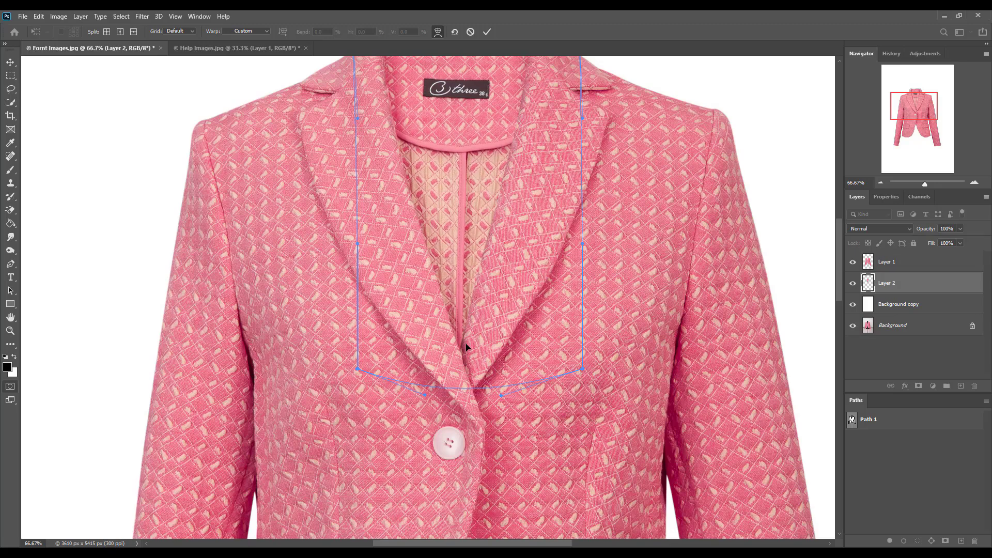
pyautogui.moveTo(504, 164); pyautogui.dragTo(506, 281)
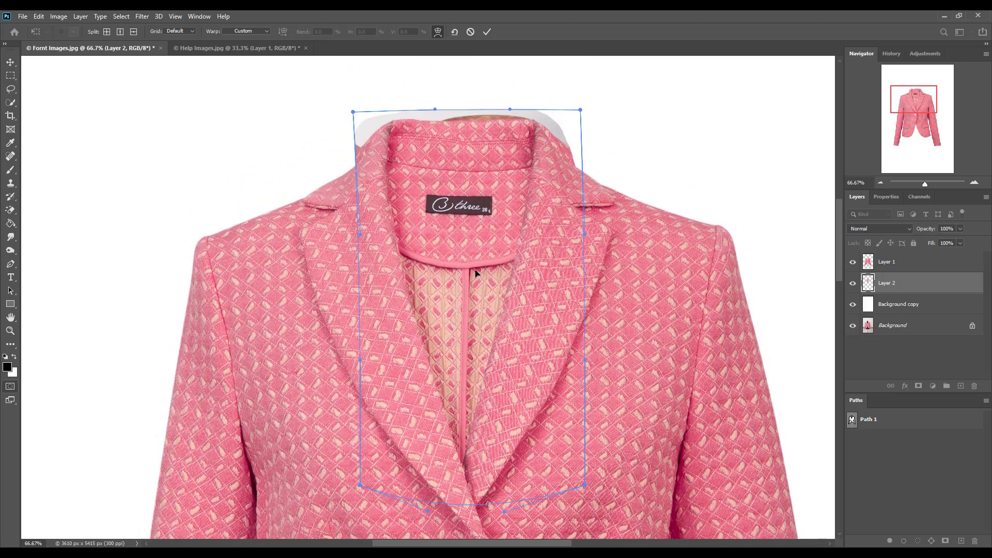
pyautogui.click(487, 32)
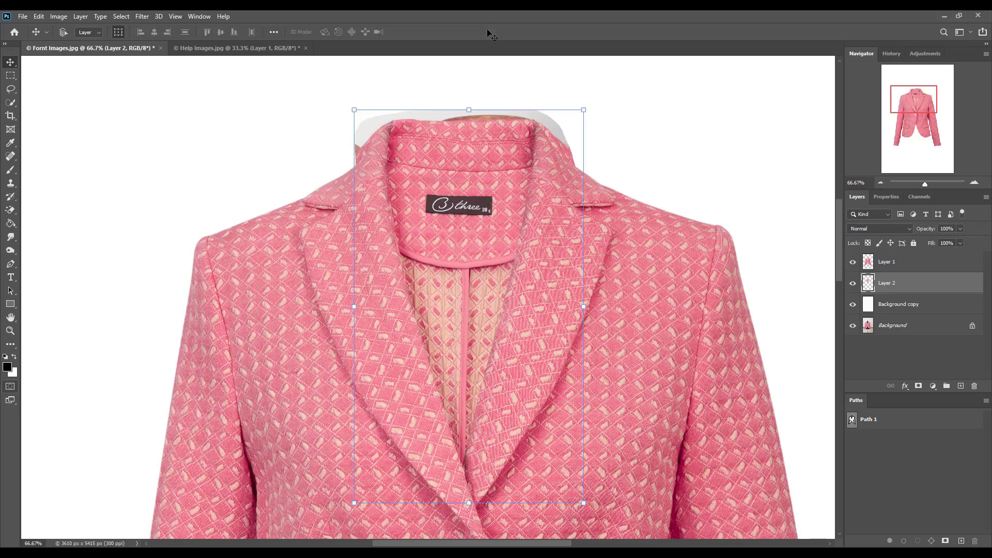
# Display Path 1 with the Pen tool active and delete its anchor points around the collar tip opposite the wooden neck edge
pyautogui.press('p')
pyautogui.hotkey('ctrl', '+')
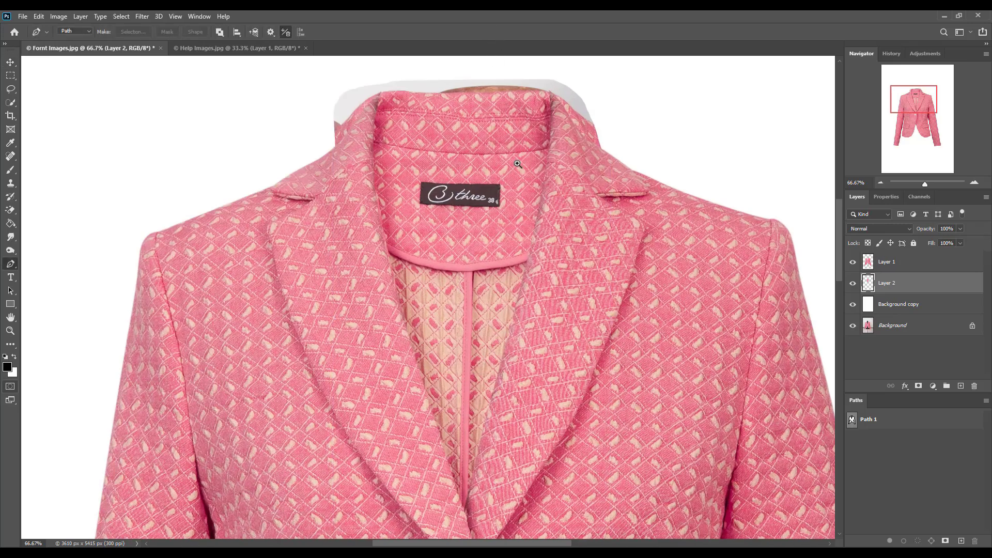
pyautogui.moveTo(545, 208); pyautogui.dragTo(539, 96)
pyautogui.hotkey('ctrl', '-')
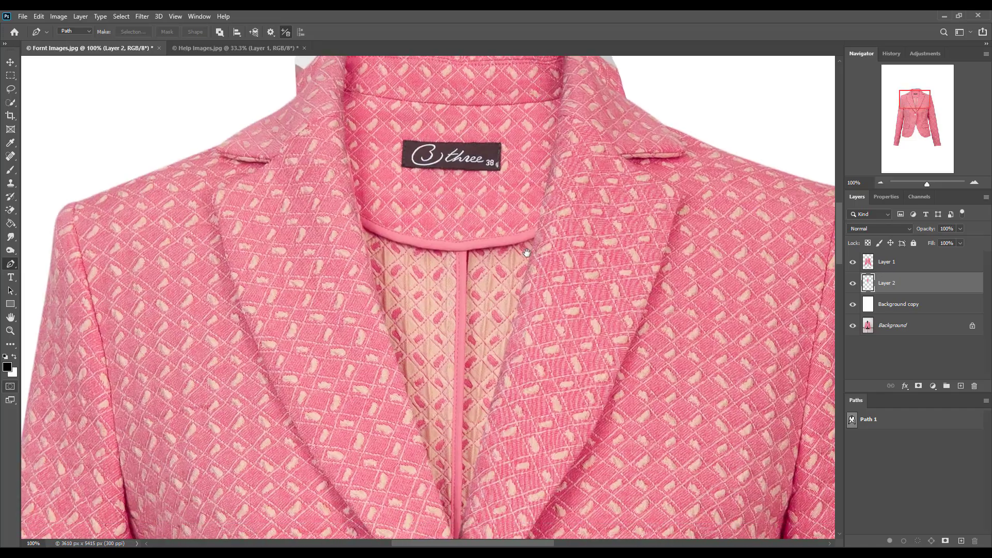
pyautogui.hotkey('ctrl', '+')
pyautogui.hotkey('ctrl', '-')
pyautogui.moveTo(559, 133); pyautogui.dragTo(537, 248)
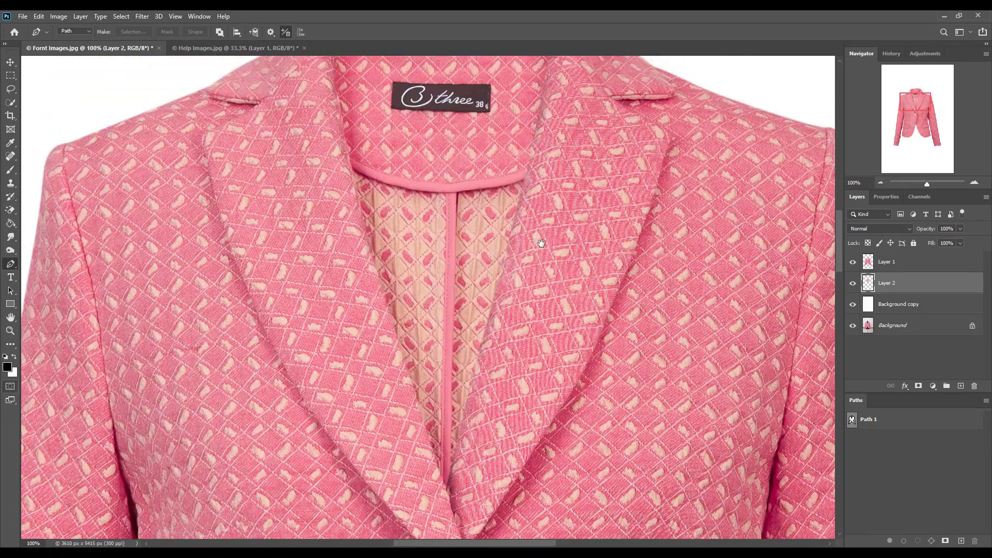
pyautogui.hotkey('ctrl', '+')
pyautogui.hotkey('ctrl', '+')
pyautogui.moveTo(408, 75); pyautogui.dragTo(536, 275)
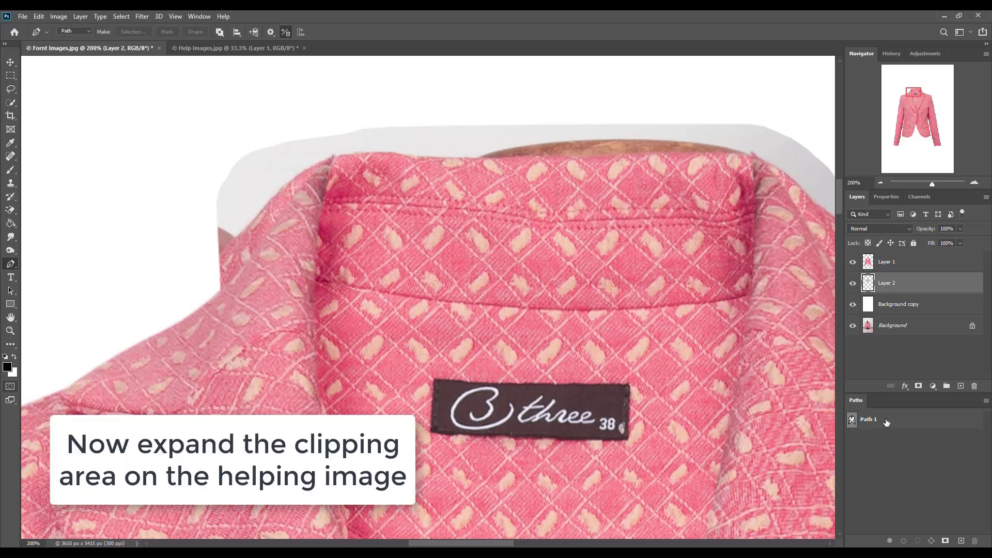
pyautogui.click(858, 413)
pyautogui.moveTo(386, 231); pyautogui.dragTo(429, 292)
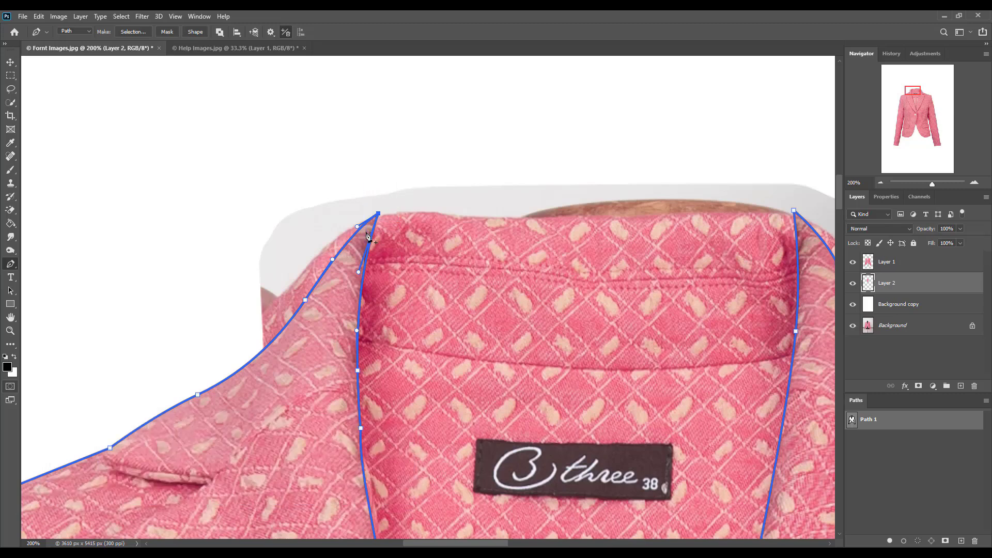
pyautogui.press('BackSpace')
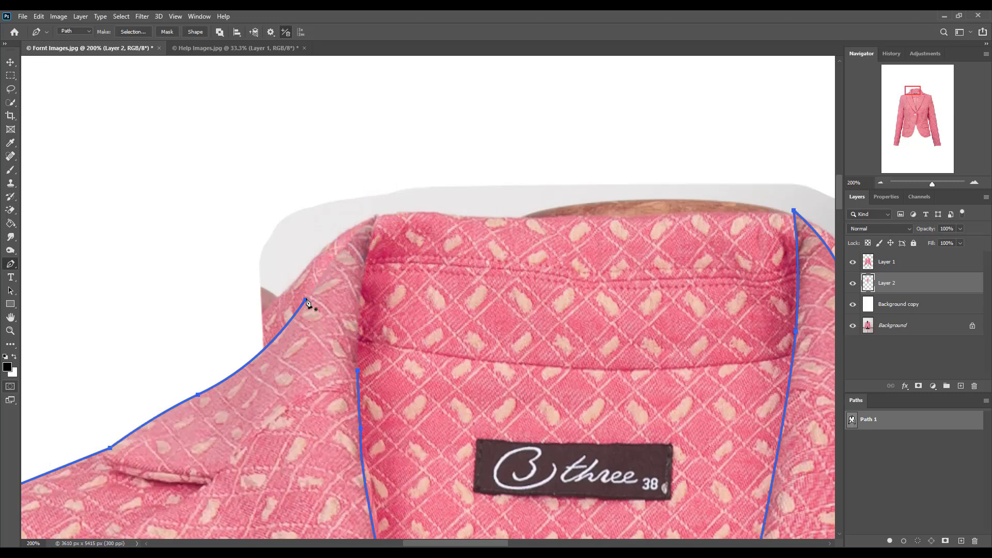
# Continue the open path from the shoulder side over that collar corner and onto the back collar's upper edge
pyautogui.click(350, 239)
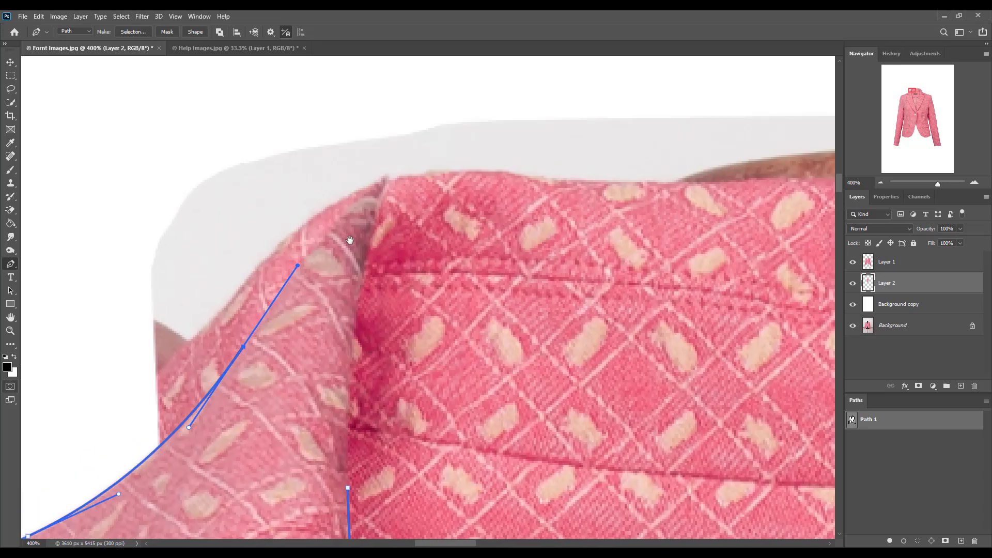
pyautogui.moveTo(362, 198); pyautogui.dragTo(375, 184)
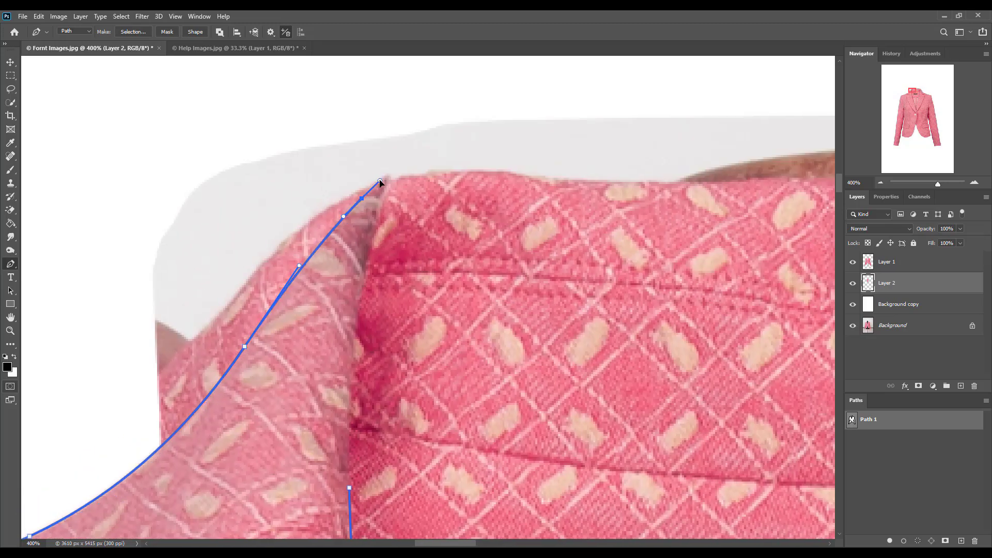
pyautogui.moveTo(502, 180); pyautogui.dragTo(285, 189)
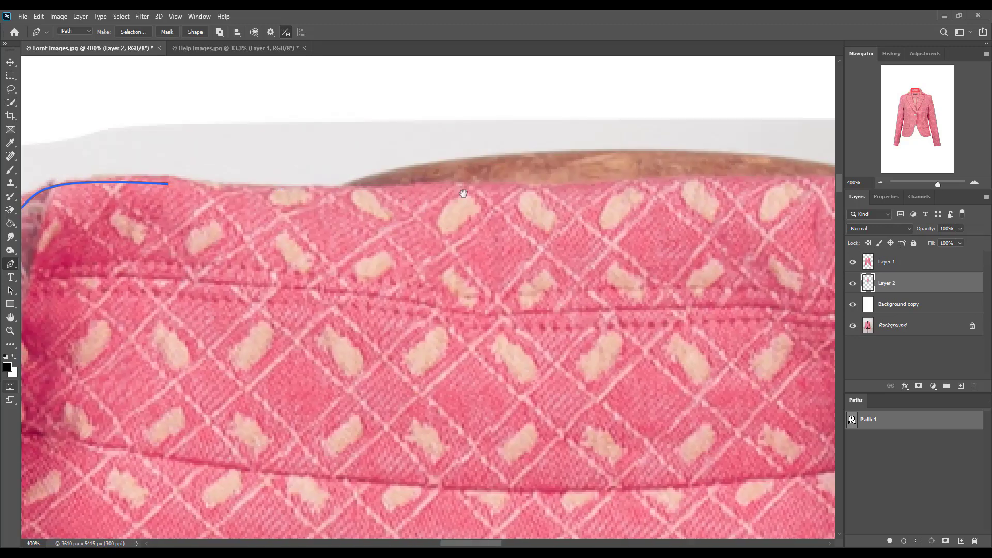
# Select and delete the path's anchor points at the other collar tip
pyautogui.keyDown('alt'); pyautogui.click(552, 198); pyautogui.keyUp('alt')
pyautogui.moveTo(541, 146); pyautogui.dragTo(515, 151)
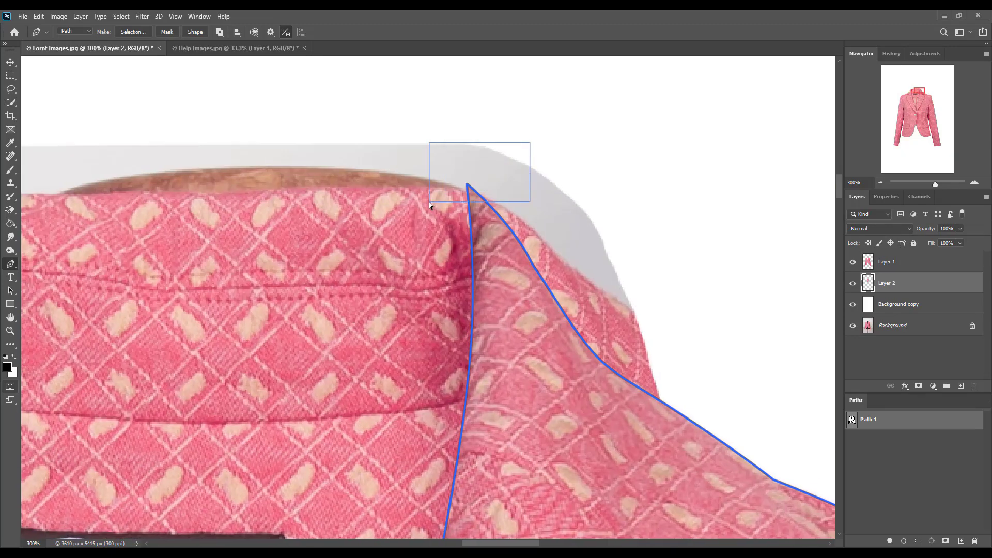
pyautogui.click(490, 207)
pyautogui.moveTo(432, 193); pyautogui.dragTo(429, 194)
pyautogui.press('Delete')
# Redraw the path over the second collar corner and along the back collar's upper edge, joining it to the first section
pyautogui.moveTo(485, 208); pyautogui.dragTo(569, 222)
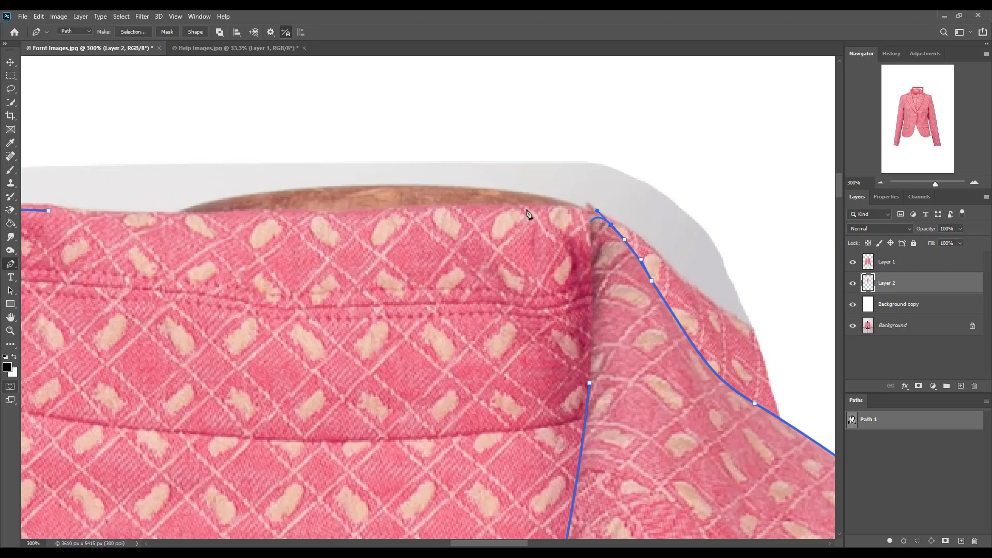
pyautogui.moveTo(528, 212)
pyautogui.mouseDown()
pyautogui.moveTo(456, 213)
pyautogui.moveTo(512, 221)
pyautogui.mouseUp()
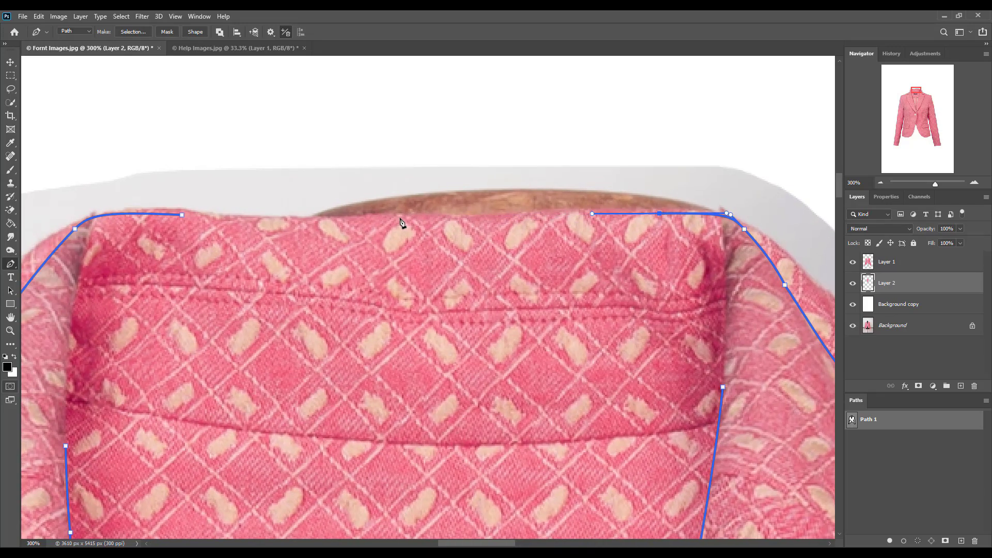
pyautogui.moveTo(402, 218); pyautogui.dragTo(257, 219)
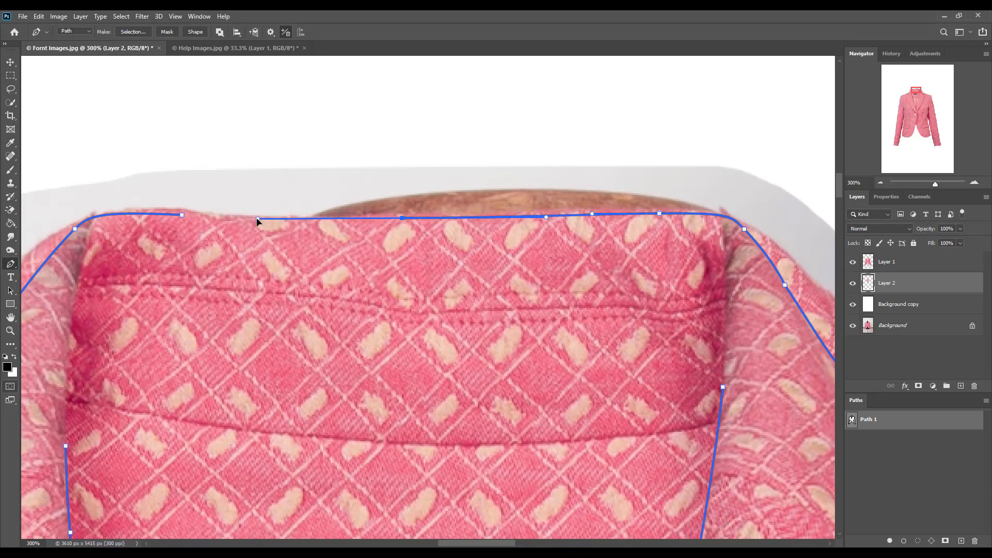
pyautogui.moveTo(180, 217); pyautogui.dragTo(459, 231)
pyautogui.click(181, 214)
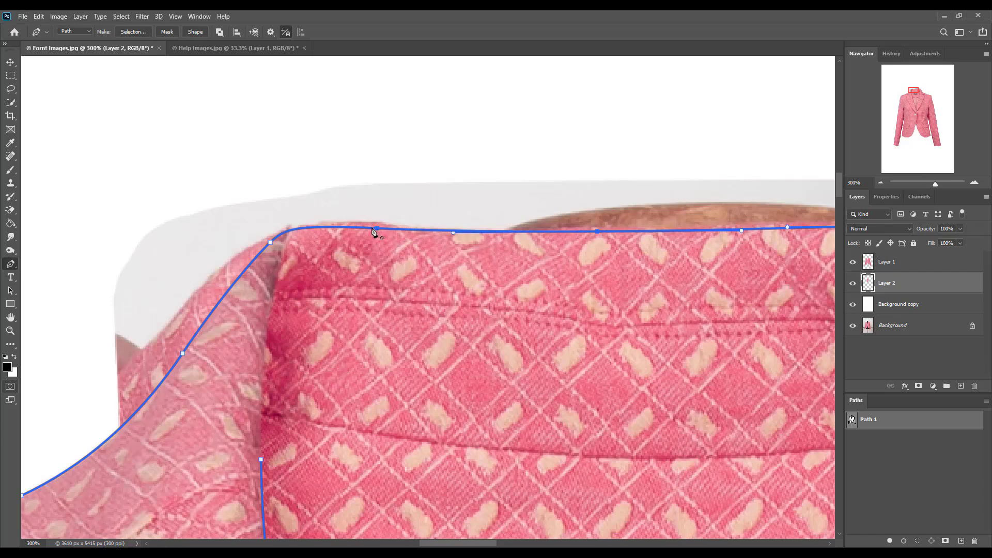
# Select the leftover path segments along the inner neckline and delete them so that only the outer jacket outline remains
pyautogui.keyDown('alt'); pyautogui.click(424, 278); pyautogui.keyUp('alt')
pyautogui.keyDown('alt'); pyautogui.click(418, 327); pyautogui.keyUp('alt')
pyautogui.moveTo(418, 327); pyautogui.dragTo(426, 246)
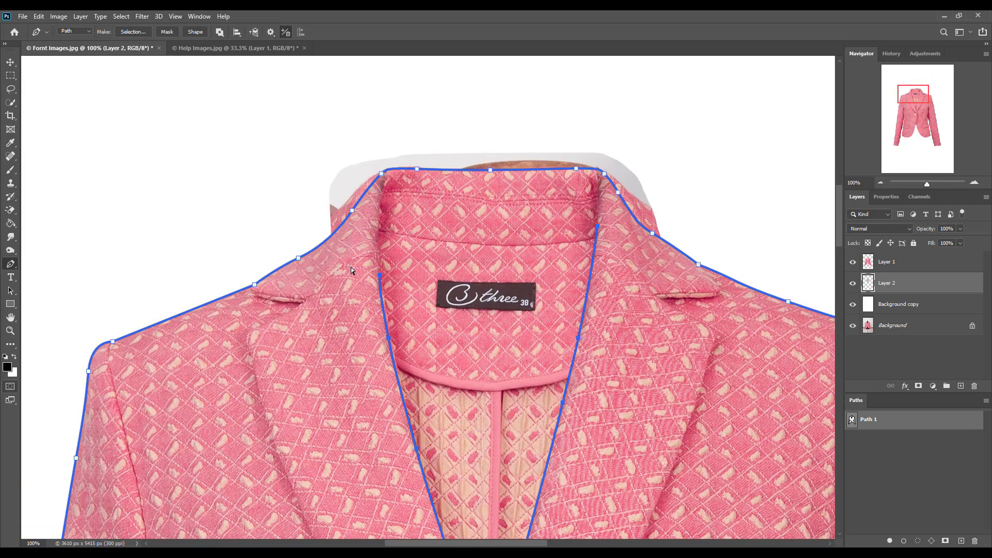
pyautogui.press('Delete')
# Examine the expanded path around the whole jacket, from the collar to the sleeves and hem
pyautogui.keyDown('alt'); pyautogui.click(534, 255); pyautogui.keyUp('alt')
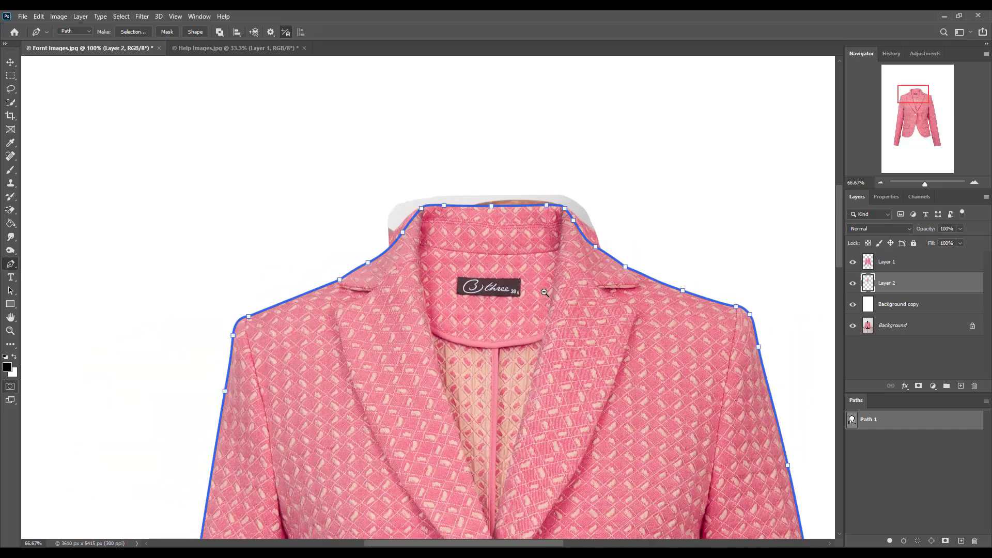
pyautogui.moveTo(537, 337); pyautogui.dragTo(544, 151)
pyautogui.moveTo(543, 279); pyautogui.dragTo(544, 249)
pyautogui.moveTo(541, 350); pyautogui.dragTo(523, 194)
pyautogui.keyDown('alt'); pyautogui.click(516, 233); pyautogui.keyUp('alt')
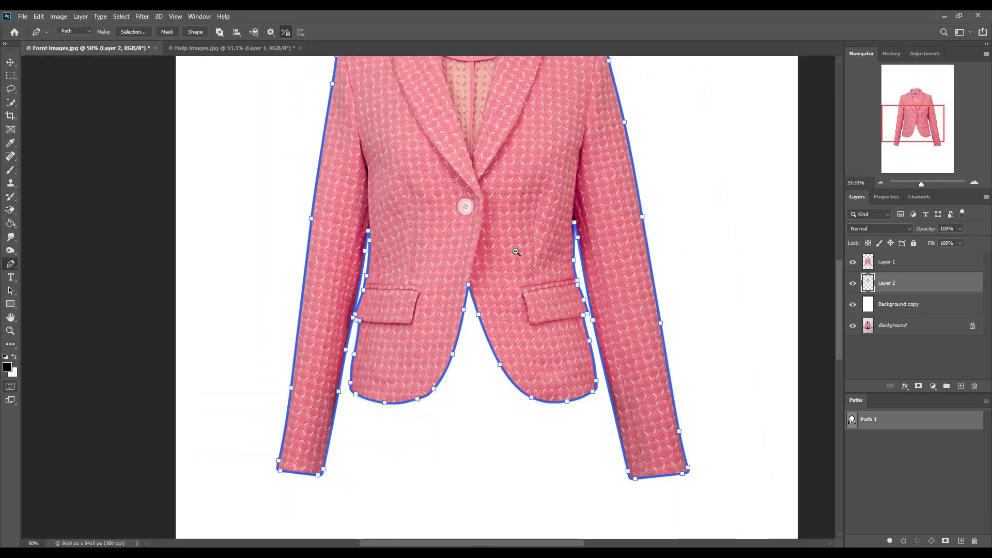
pyautogui.moveTo(516, 250); pyautogui.dragTo(521, 255)
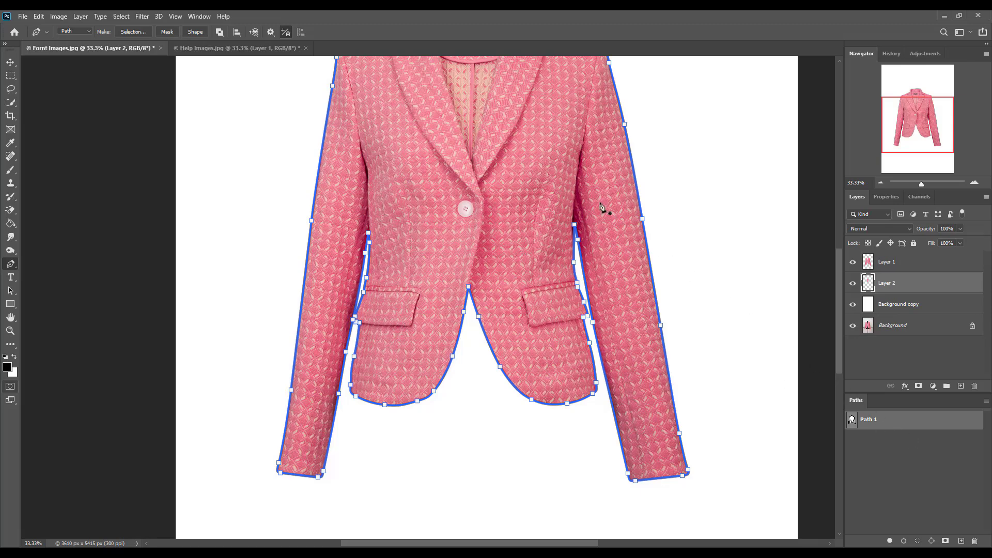
pyautogui.moveTo(561, 154); pyautogui.dragTo(571, 239)
pyautogui.keyDown('alt'); pyautogui.click(565, 274); pyautogui.keyUp('alt')
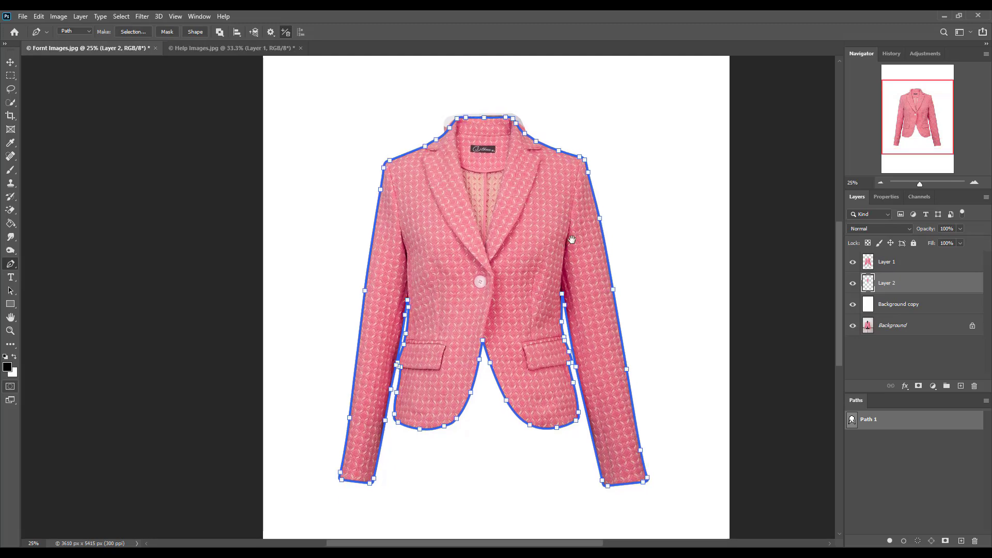
# Select the whole jacket path, load it as a selection and feather the selection
pyautogui.moveTo(257, 80); pyautogui.dragTo(702, 523)
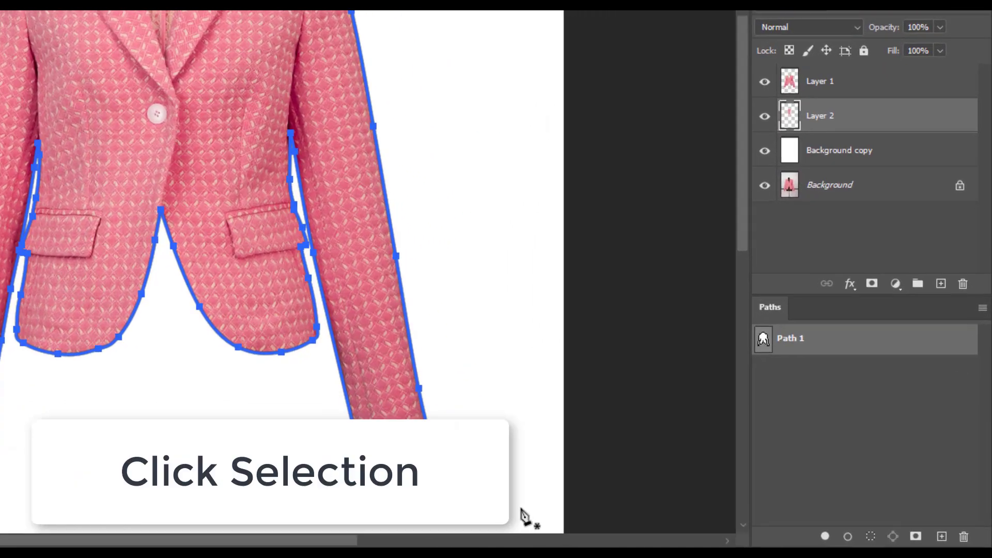
pyautogui.click(872, 537)
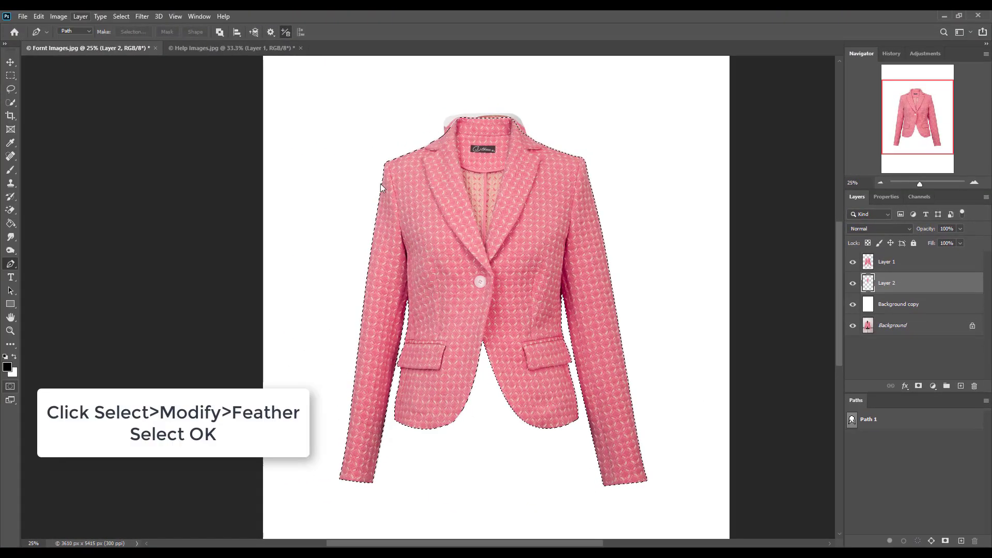
pyautogui.click(126, 16)
pyautogui.moveTo(210, 163)
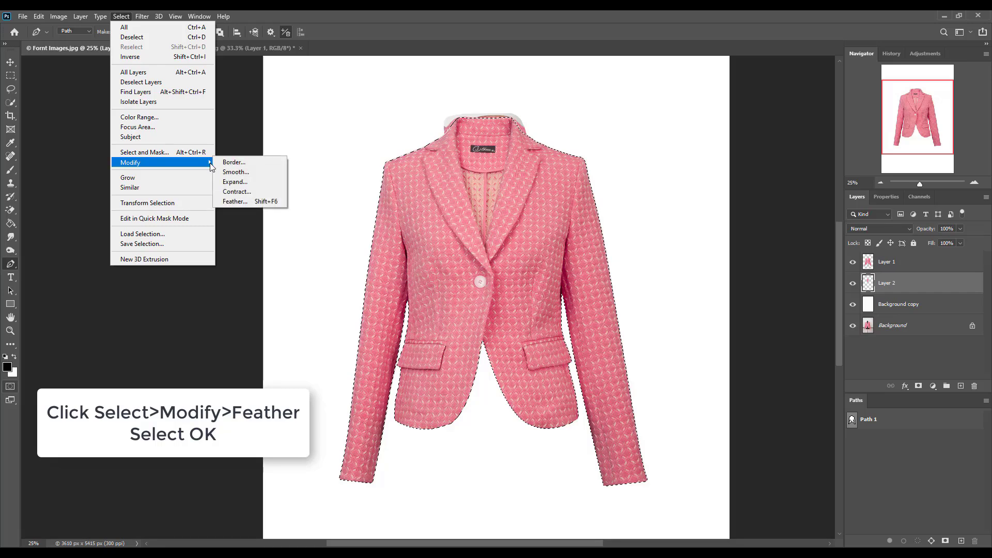
pyautogui.click(258, 203)
pyautogui.click(549, 181)
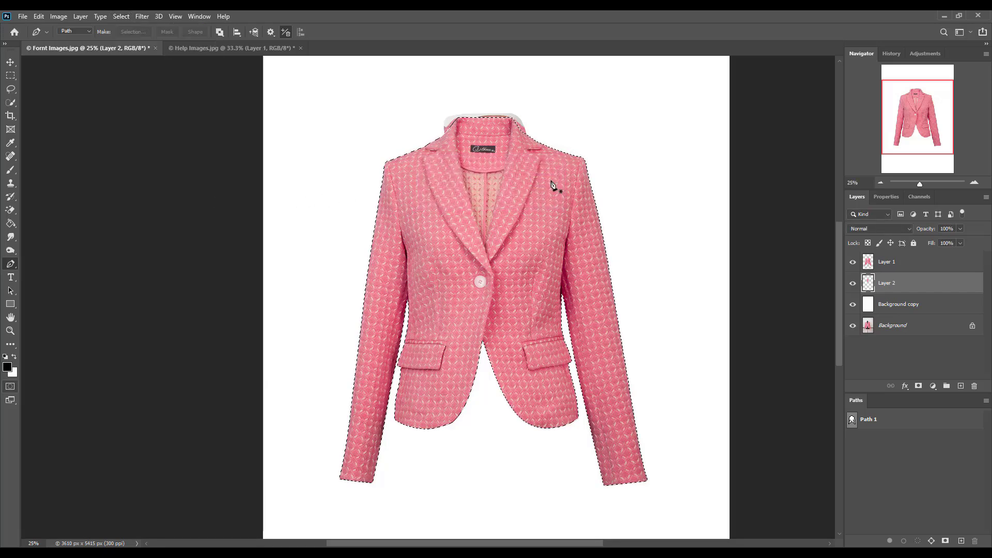
# Invert the selection and delete the excess collar background outside the jacket from Layer 2
pyautogui.click(121, 16)
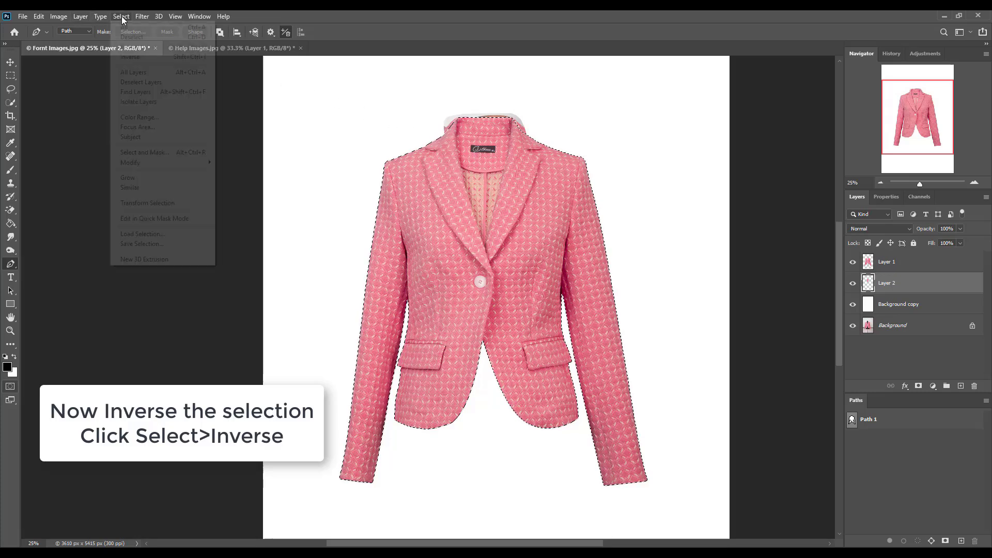
pyautogui.click(200, 59)
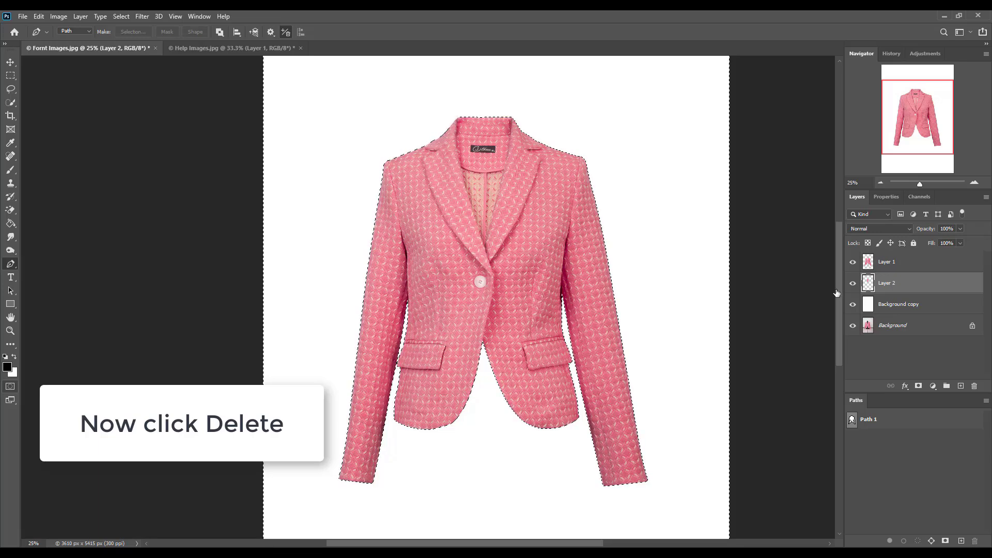
# Make Layer 1 the active layer and clear the selection
pyautogui.click(886, 263)
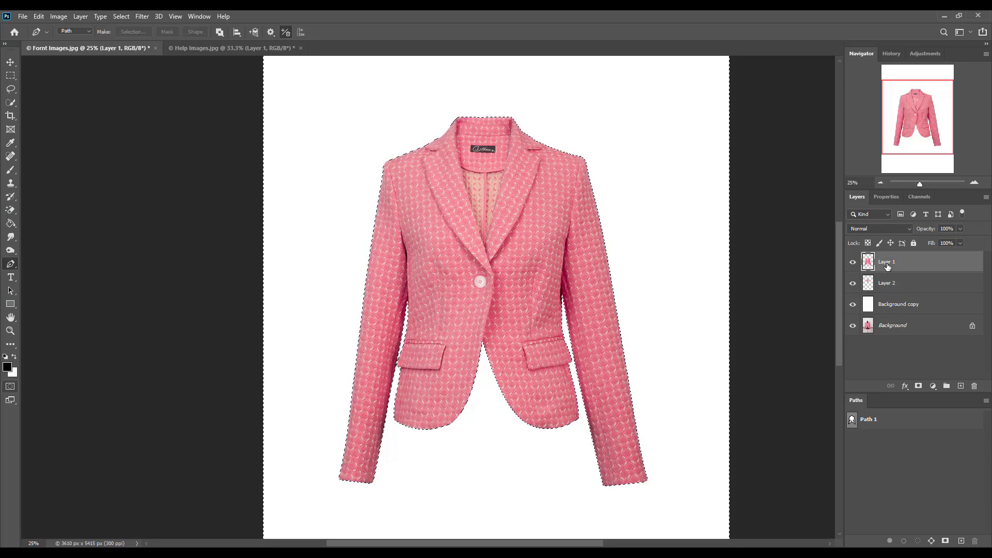
pyautogui.click(118, 18)
pyautogui.click(132, 38)
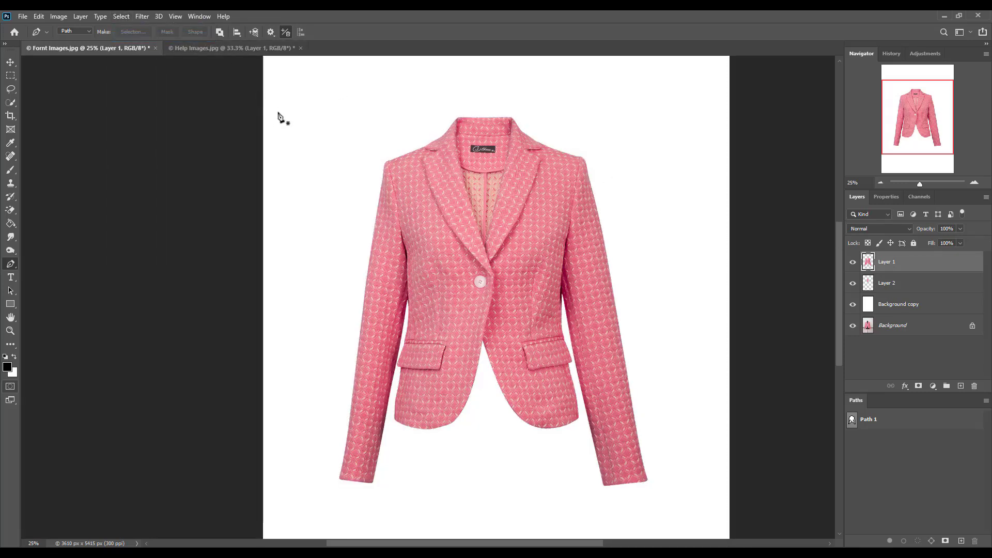
# Activate the Eraser for Layer 2 with a 40 px brush, 43% hardness and 95% opacity
pyautogui.press('e')
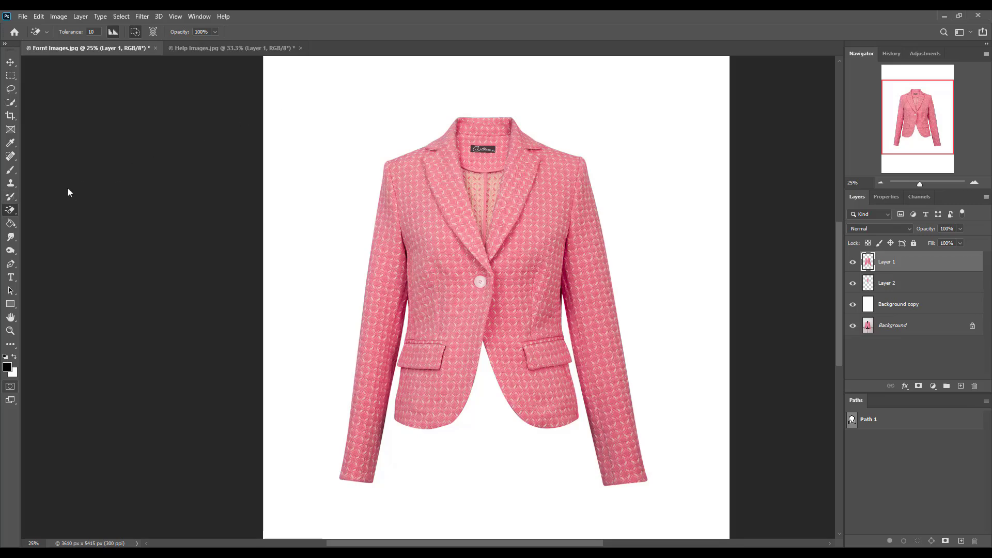
pyautogui.rightClick(9, 212)
pyautogui.click(60, 210)
pyautogui.scroll(3, 419, 218)
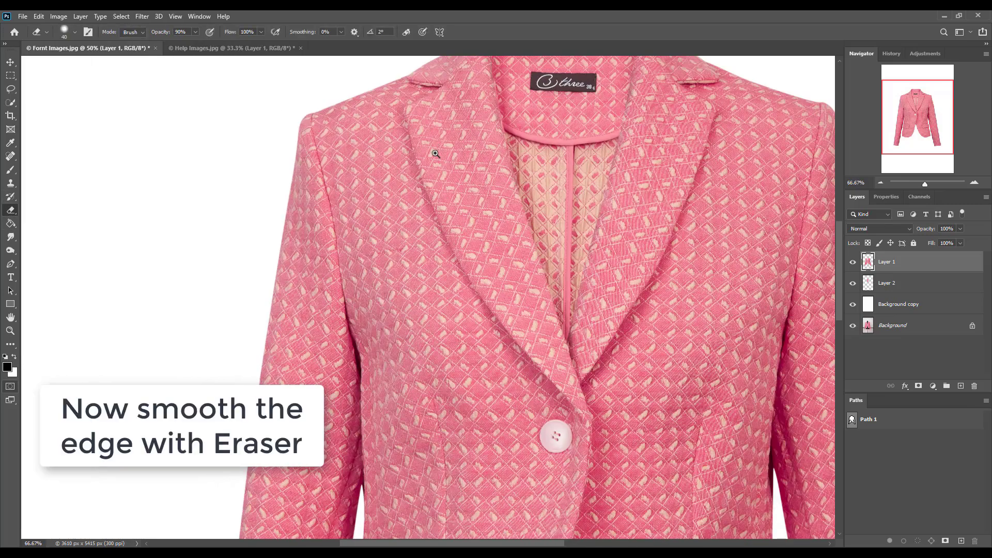
pyautogui.scroll(-1, 419, 218)
pyautogui.scroll(4, 444, 184)
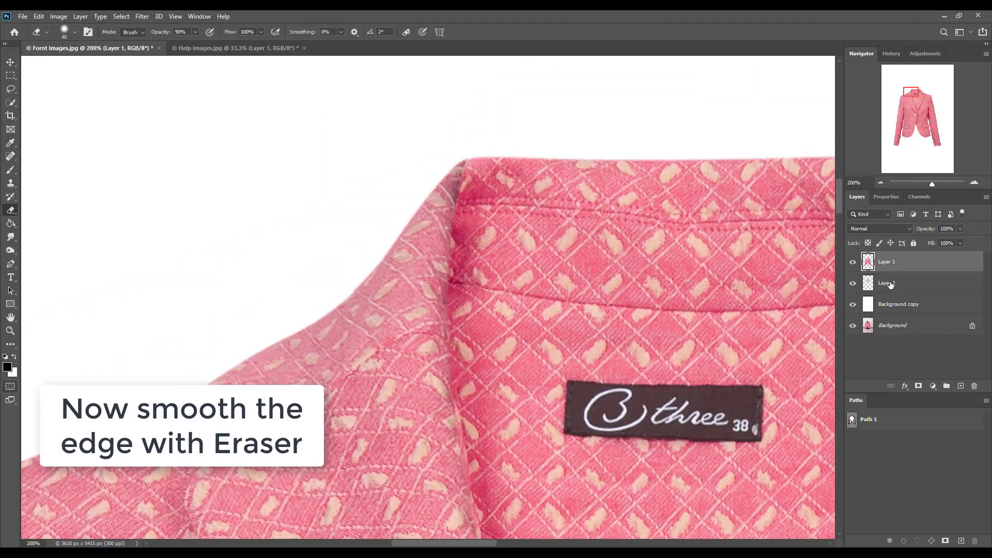
pyautogui.click(889, 283)
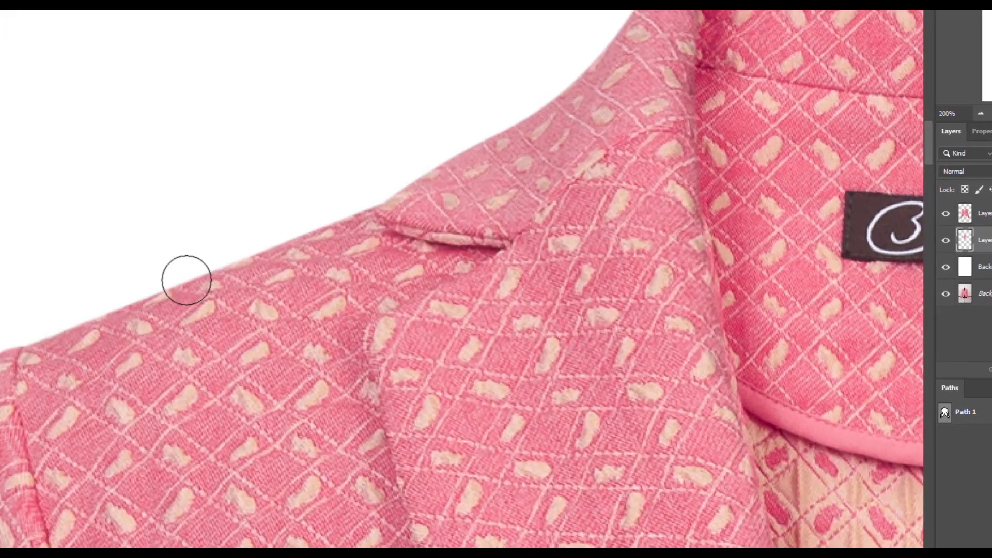
pyautogui.rightClick(475, 182)
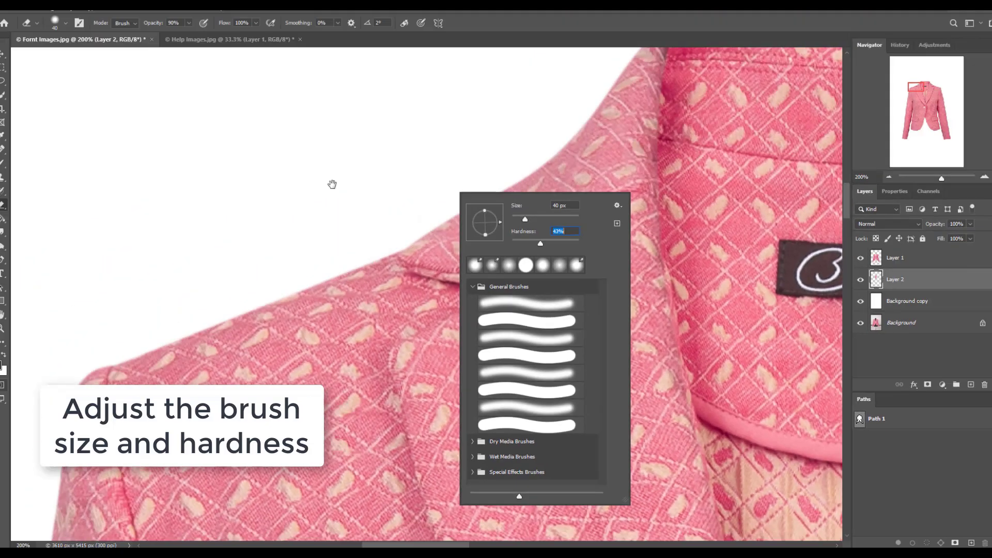
pyautogui.press('Return')
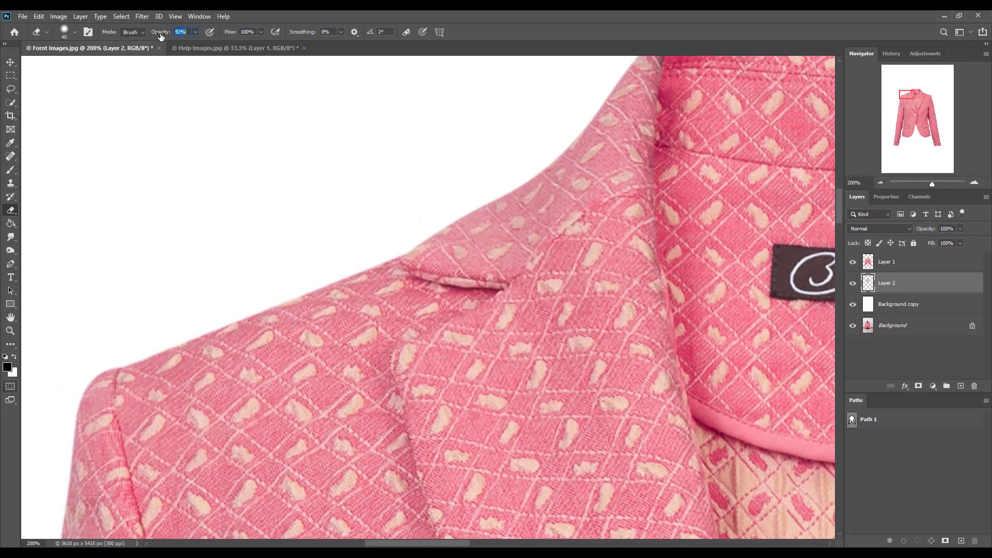
# Smooth the inner collar's upper edge on Layer 2 with the Eraser, from one lapel fold to the other
pyautogui.scroll(5, 405, 268)
pyautogui.hscroll(5, 404, 267)
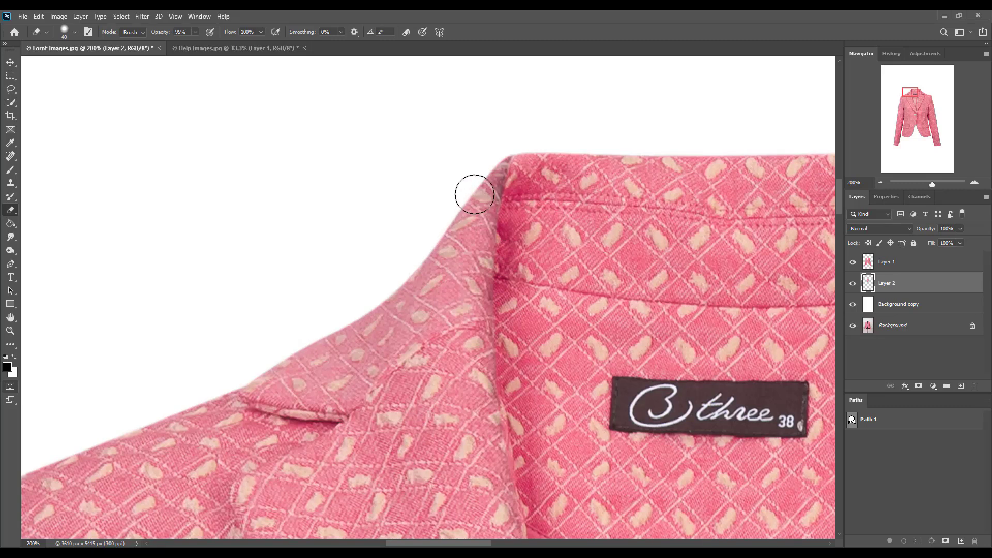
pyautogui.hscroll(5, 294, 354)
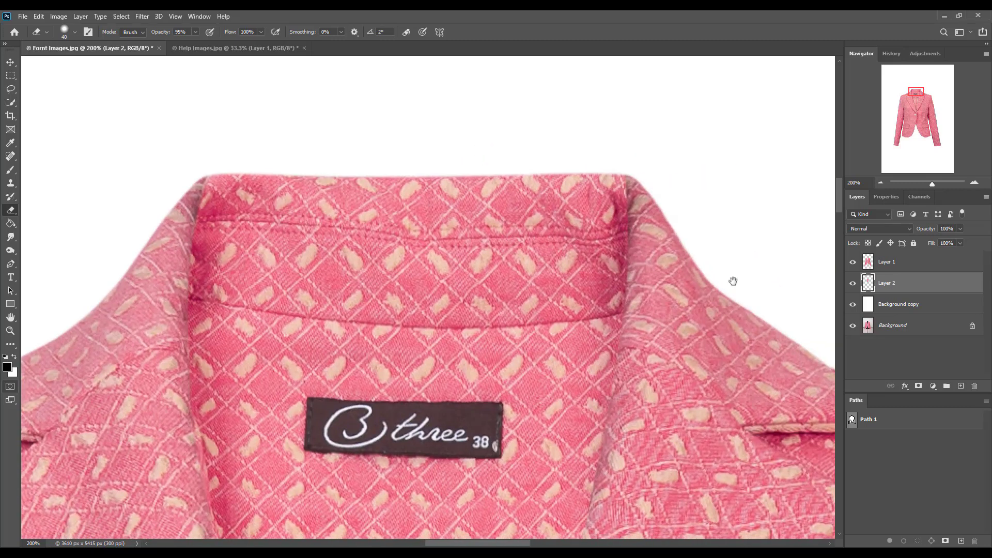
pyautogui.moveTo(733, 279); pyautogui.dragTo(667, 284)
pyautogui.moveTo(593, 204)
pyautogui.mouseDown()
pyautogui.moveTo(615, 268)
pyautogui.moveTo(573, 171)
pyautogui.mouseUp()
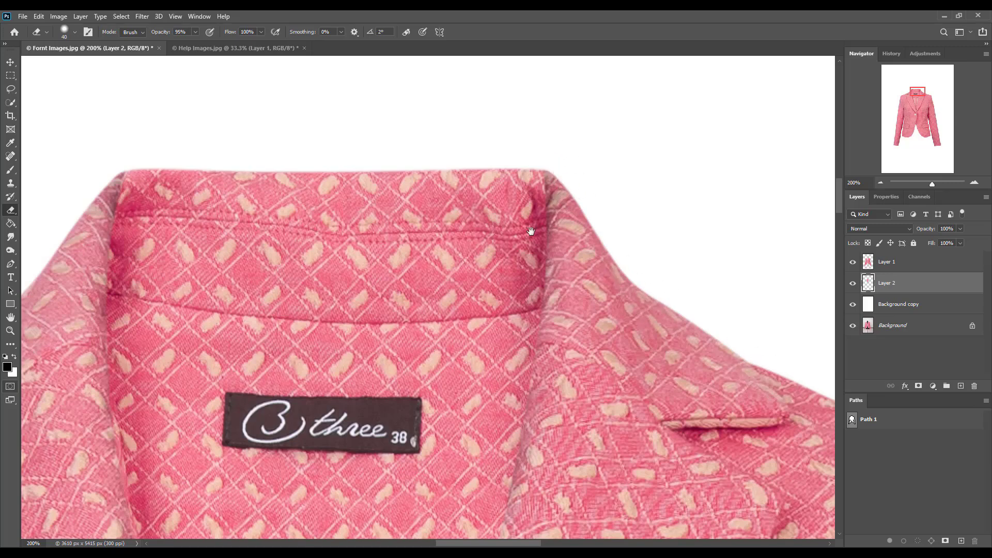
pyautogui.moveTo(758, 366); pyautogui.dragTo(499, 214)
# Examine the collar and shoulder edges of the jacket up close and at overall size for remaining roughness
pyautogui.keyDown('ctrl'); pyautogui.keyDown('alt'); pyautogui.click(517, 264); pyautogui.keyUp('alt'); pyautogui.keyUp('ctrl')
pyautogui.keyDown('ctrl'); pyautogui.keyDown('alt'); pyautogui.click(517, 264); pyautogui.keyUp('alt'); pyautogui.keyUp('ctrl')
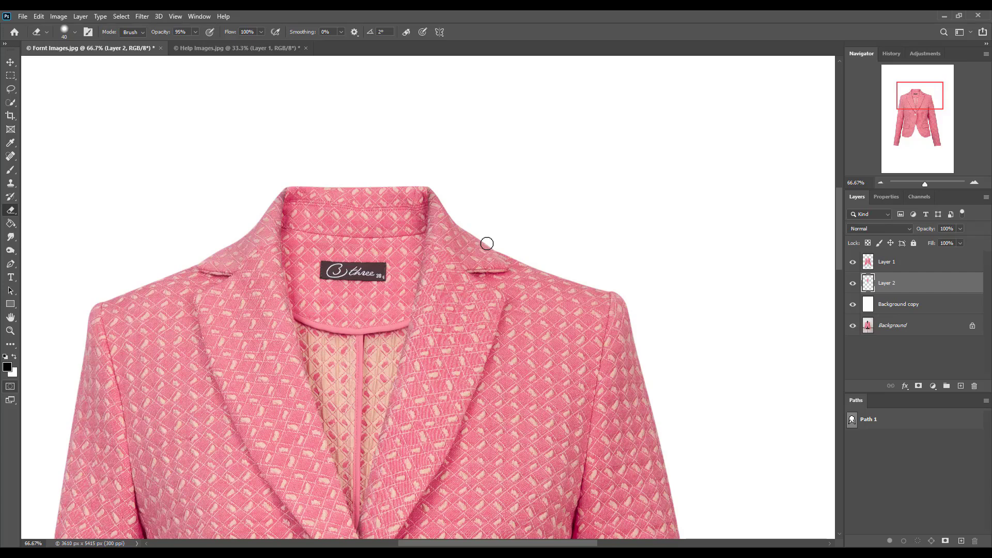
pyautogui.keyDown('ctrl'); pyautogui.click(438, 199); pyautogui.keyUp('ctrl')
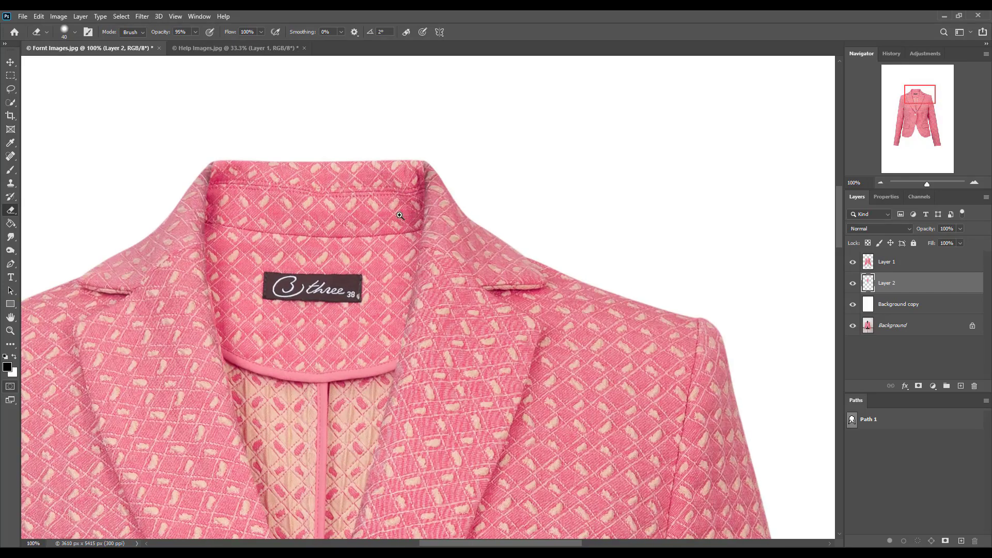
pyautogui.keyDown('ctrl'); pyautogui.click(438, 200); pyautogui.keyUp('ctrl')
pyautogui.moveTo(766, 335); pyautogui.dragTo(374, 227)
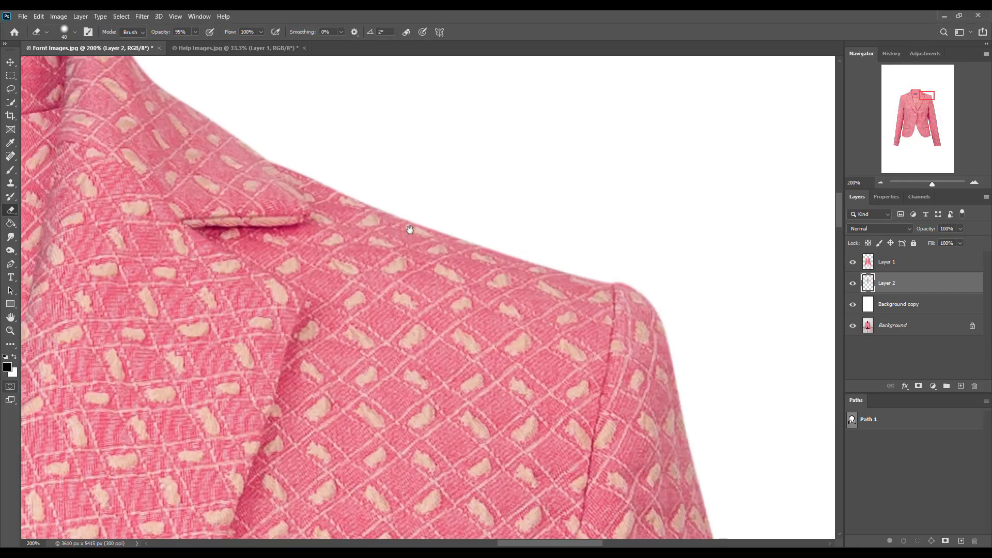
pyautogui.keyDown('ctrl'); pyautogui.keyDown('alt'); pyautogui.click(542, 268); pyautogui.keyUp('alt'); pyautogui.keyUp('ctrl')
pyautogui.keyDown('ctrl'); pyautogui.keyDown('alt'); pyautogui.click(543, 267); pyautogui.keyUp('alt'); pyautogui.keyUp('ctrl')
pyautogui.keyDown('ctrl'); pyautogui.keyDown('alt'); pyautogui.click(497, 296); pyautogui.keyUp('alt'); pyautogui.keyUp('ctrl')
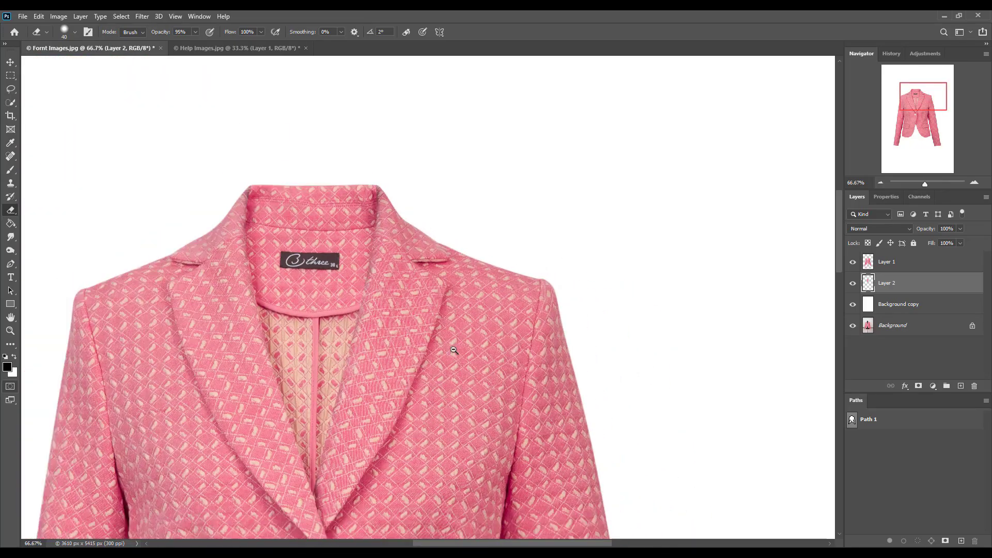
pyautogui.keyDown('ctrl'); pyautogui.keyDown('alt'); pyautogui.click(511, 301); pyautogui.keyUp('alt'); pyautogui.keyUp('ctrl')
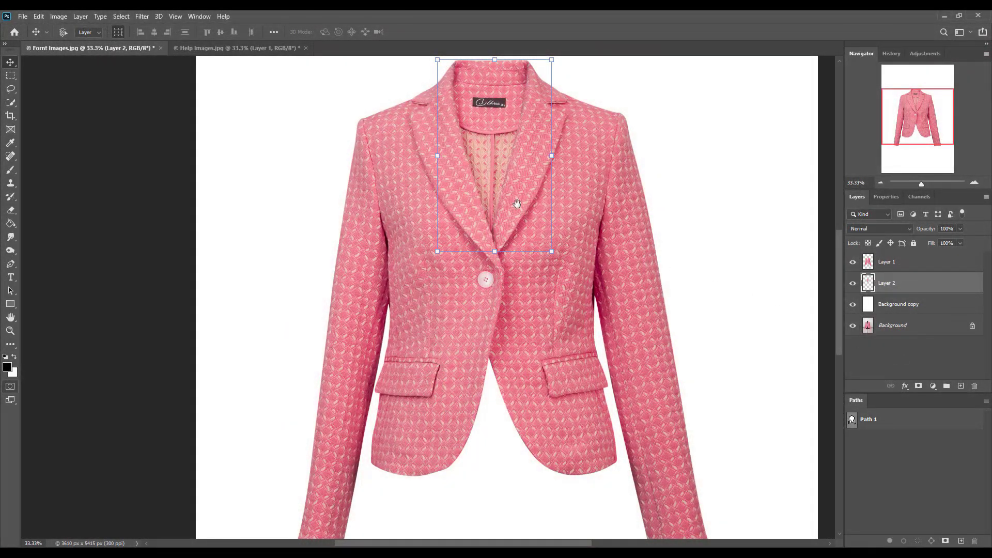
# Select the inner lining area below the collar on Layer 2 with a rectangular marquee and copy it to a new layer
pyautogui.moveTo(516, 203); pyautogui.dragTo(515, 249)
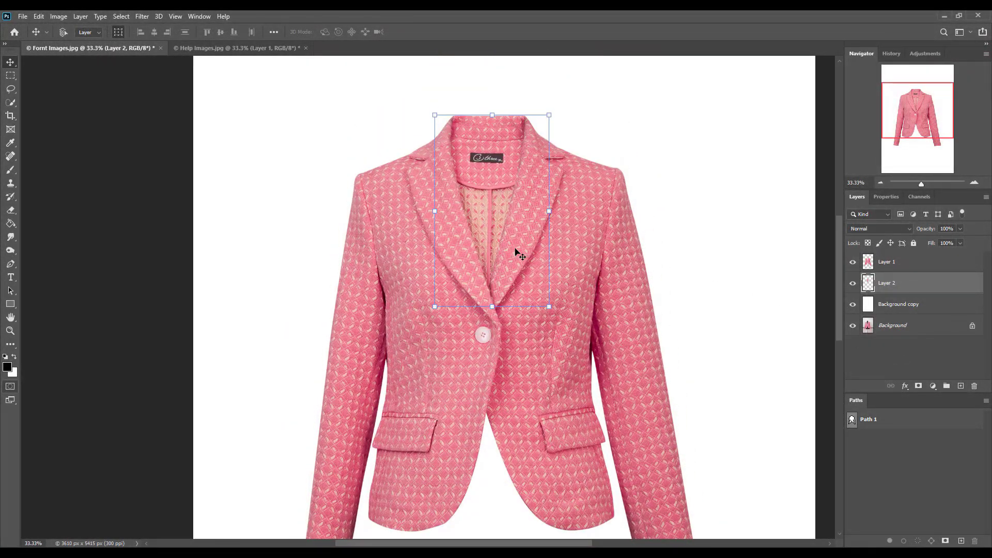
pyautogui.click(11, 76)
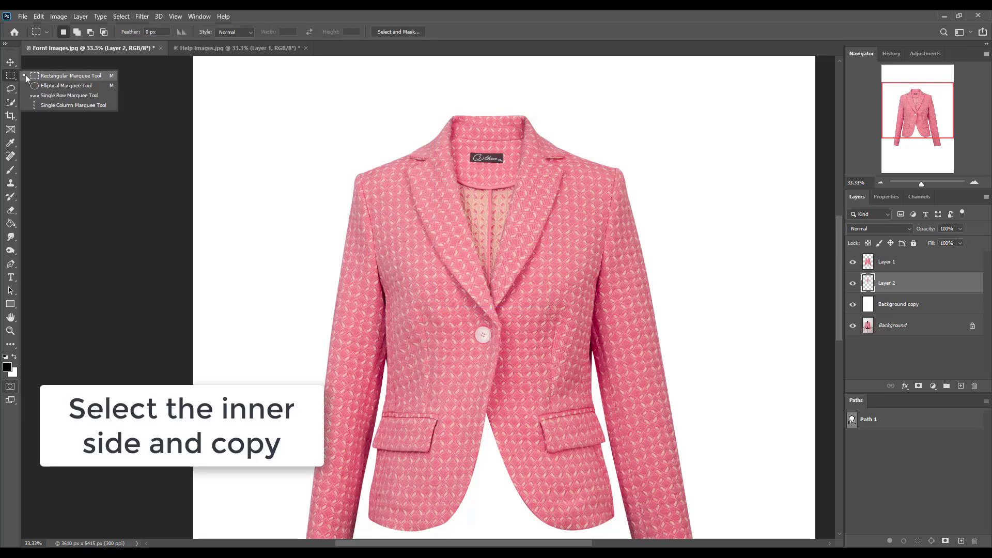
pyautogui.moveTo(431, 191); pyautogui.dragTo(500, 240)
pyautogui.moveTo(526, 283); pyautogui.dragTo(572, 355)
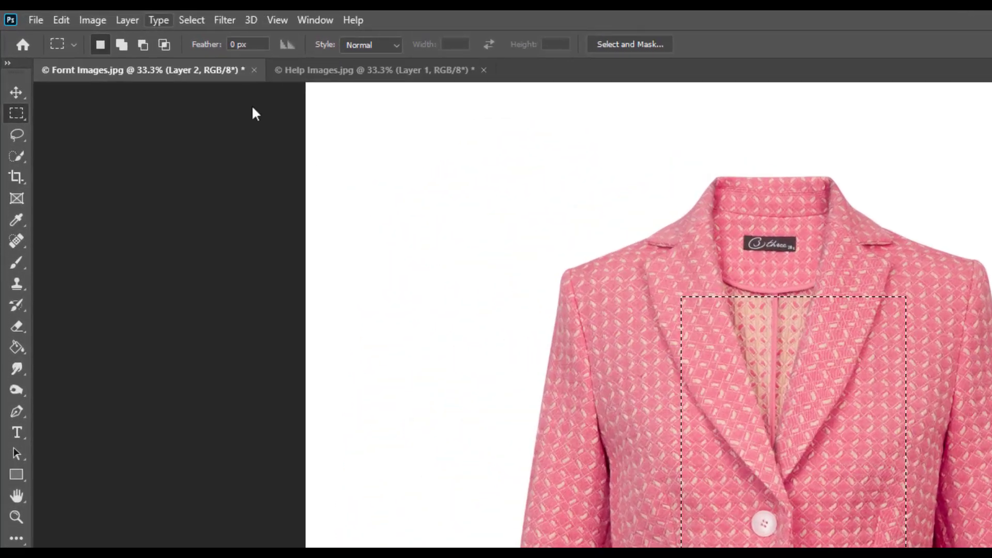
pyautogui.click(129, 19)
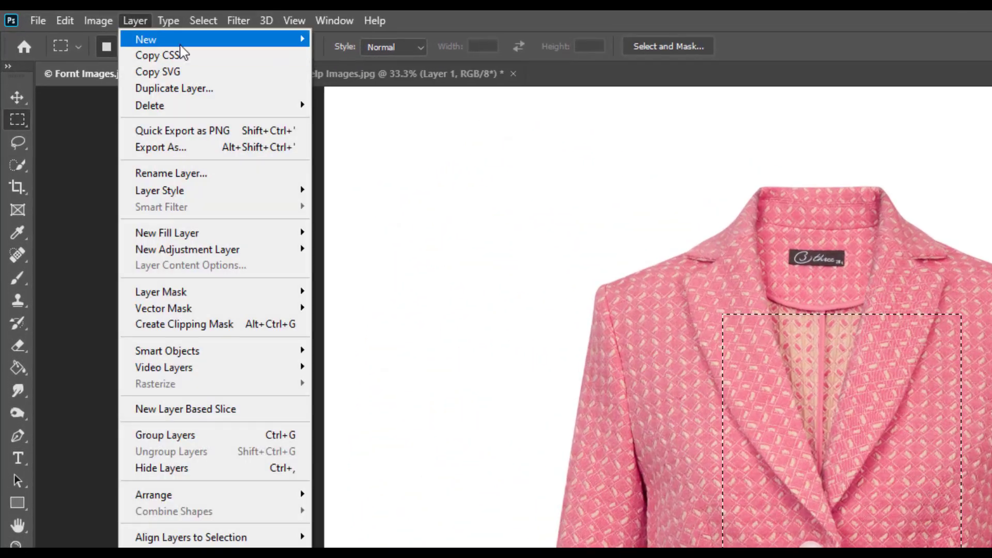
pyautogui.moveTo(170, 38)
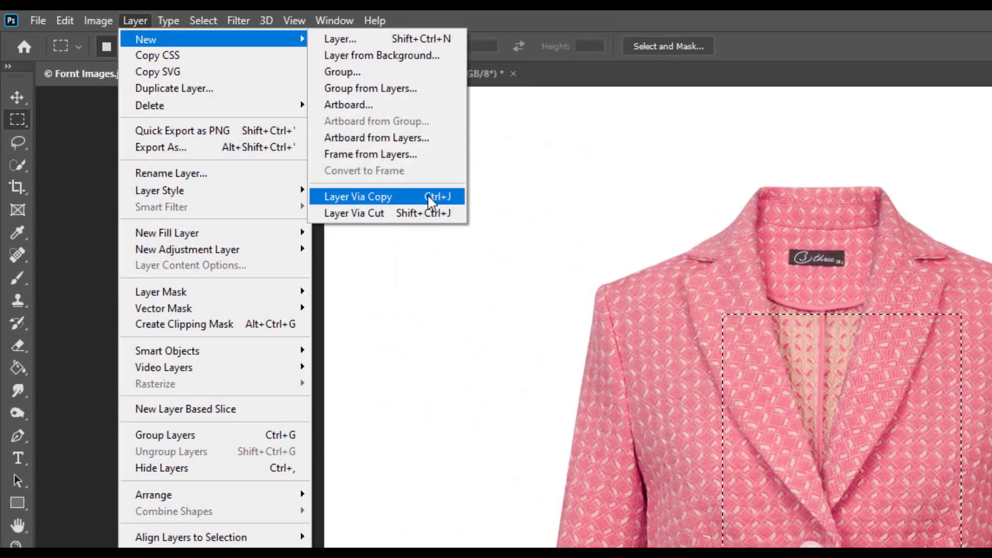
pyautogui.click(429, 199)
# Move the copied lining piece on Layer 3 down behind the jacket's front opening near the hem
pyautogui.moveTo(604, 299); pyautogui.dragTo(592, 204)
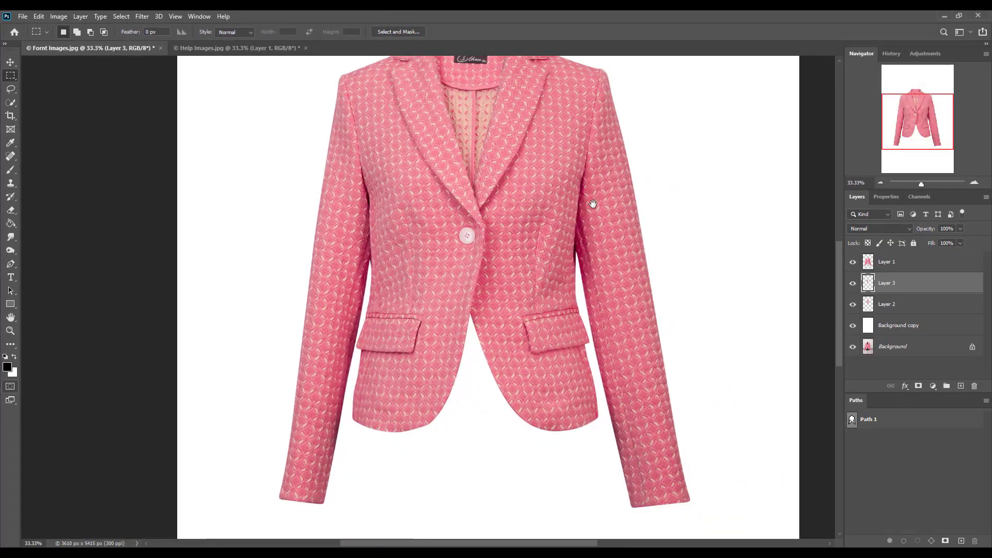
pyautogui.moveTo(475, 179); pyautogui.dragTo(474, 206)
pyautogui.click(11, 63)
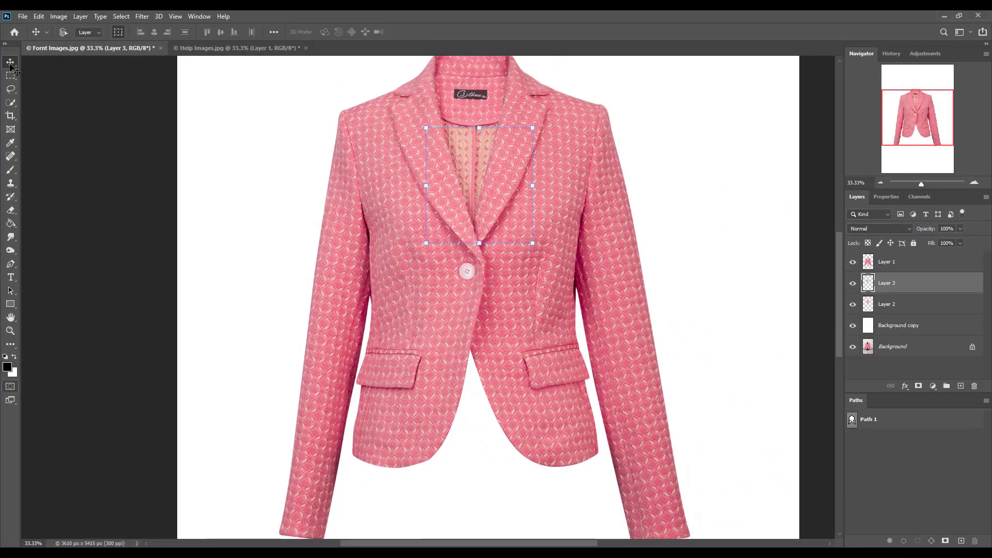
pyautogui.moveTo(463, 165); pyautogui.dragTo(472, 385)
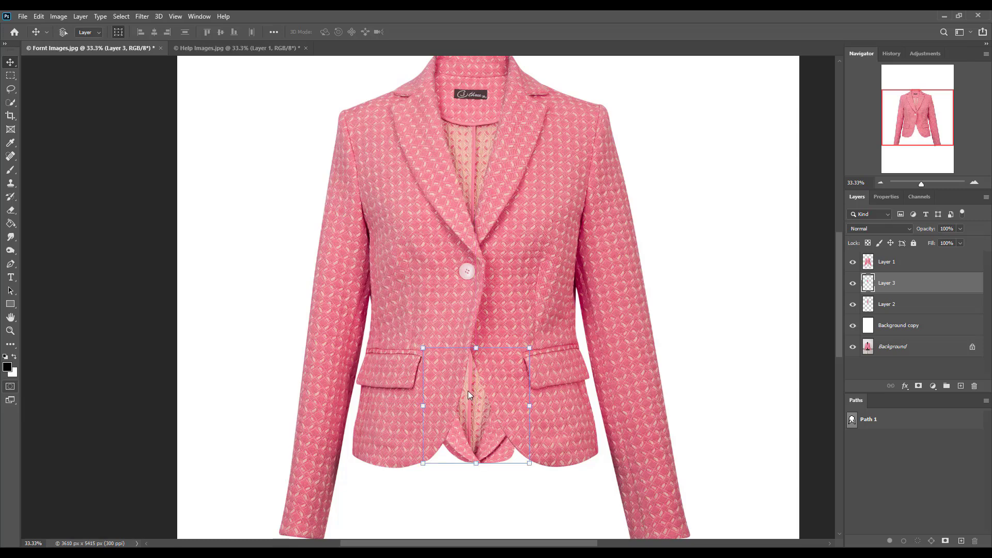
pyautogui.hotkey('ctrl', '+')
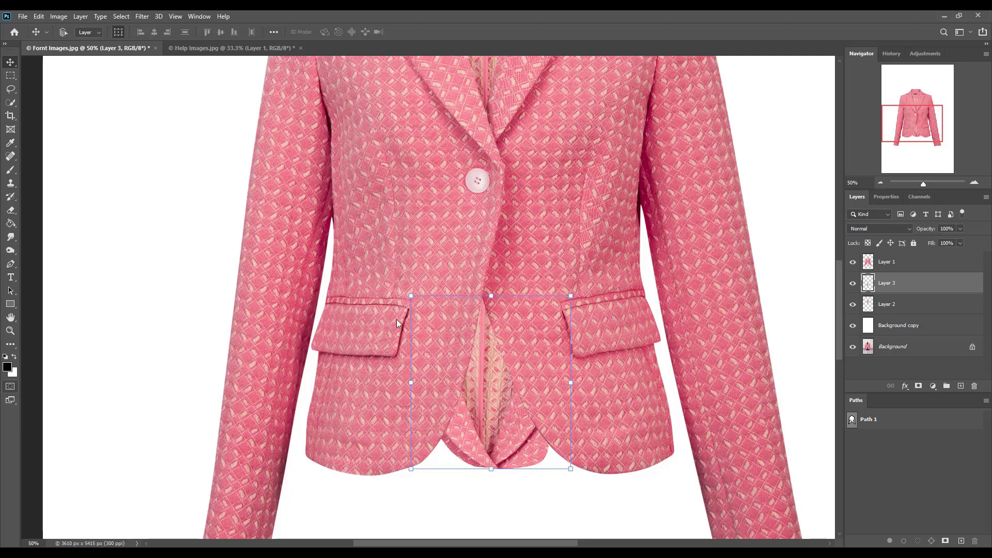
pyautogui.rightClick(10, 76)
pyautogui.click(71, 77)
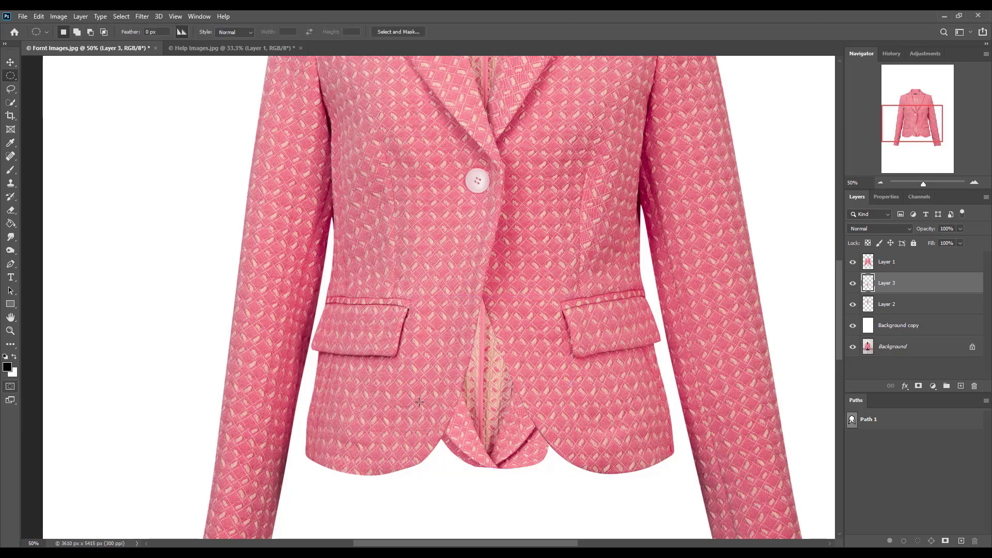
pyautogui.moveTo(404, 402); pyautogui.dragTo(588, 490)
# Clear the current selection and delete the lower half of the lining piece on Layer 3 using a rectangular selection
pyautogui.rightClick(11, 75)
pyautogui.click(52, 75)
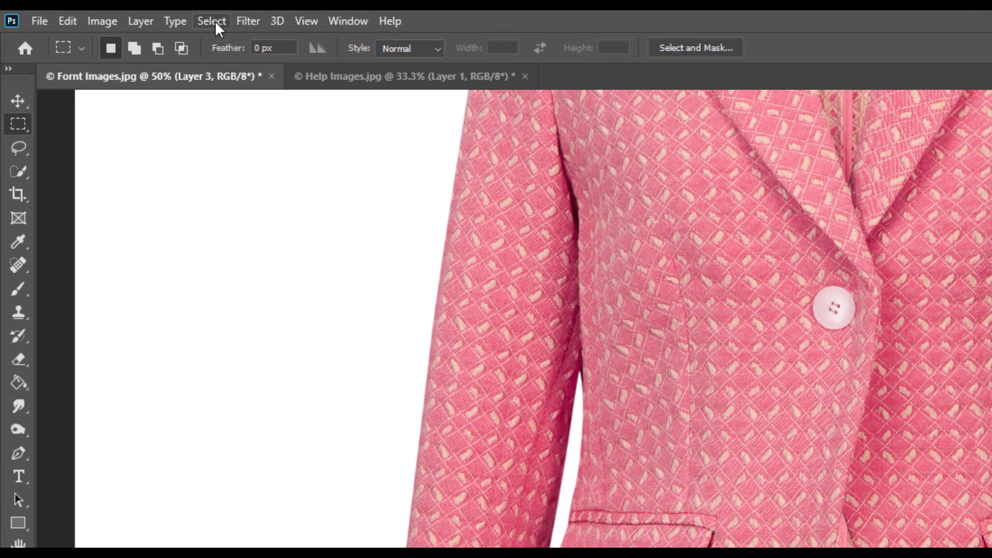
pyautogui.click(122, 16)
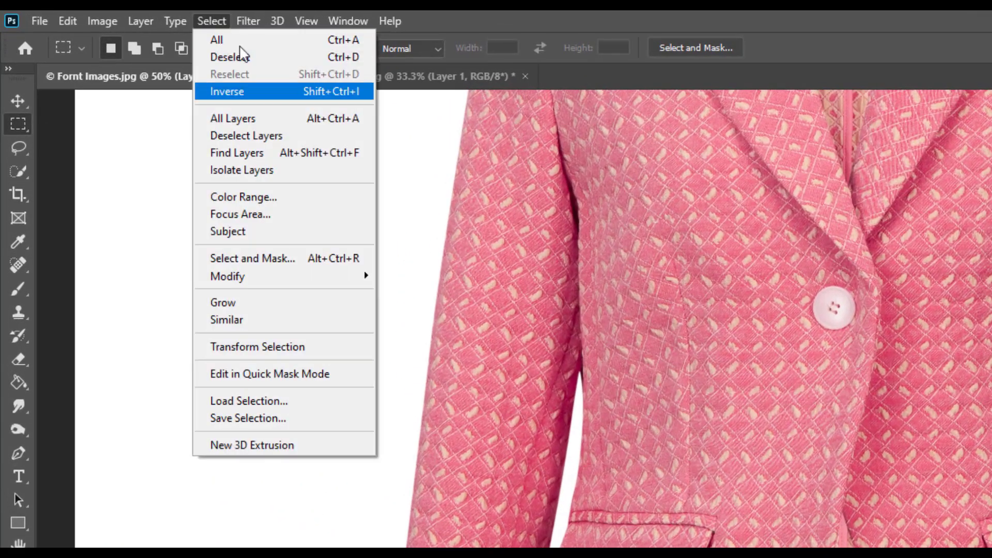
pyautogui.click(352, 57)
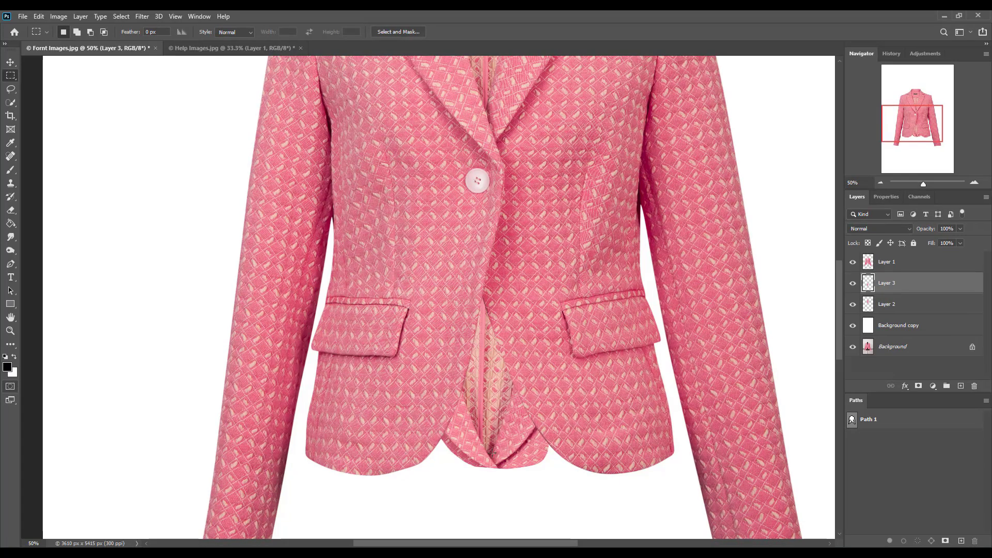
pyautogui.moveTo(576, 482)
pyautogui.mouseDown()
pyautogui.moveTo(574, 489)
pyautogui.moveTo(568, 444)
pyautogui.moveTo(589, 489)
pyautogui.mouseUp()
pyautogui.press('Delete')
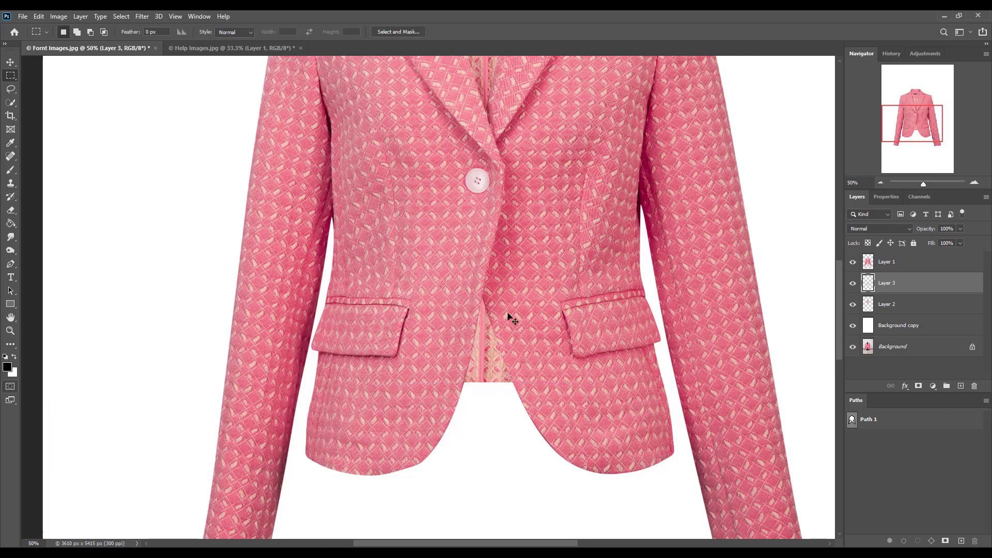
# Scale the lining piece on Layer 3 to about 172.58% and position it to fill the jacket's lower front opening
pyautogui.hotkey('ctrl', 't')
pyautogui.moveTo(490, 337)
pyautogui.mouseDown()
pyautogui.moveTo(494, 354)
pyautogui.moveTo(490, 339)
pyautogui.mouseUp()
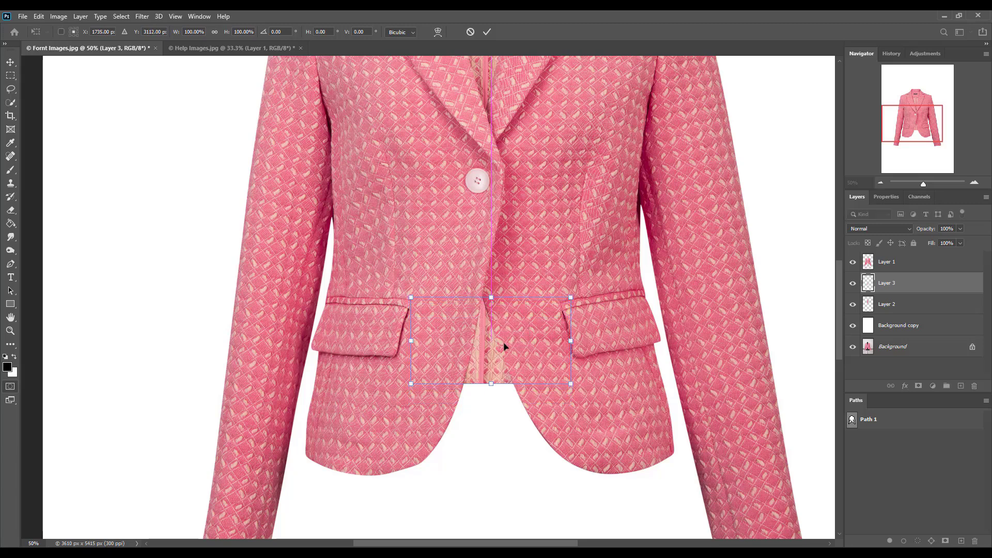
pyautogui.moveTo(572, 383); pyautogui.dragTo(608, 403)
pyautogui.moveTo(499, 368); pyautogui.dragTo(500, 389)
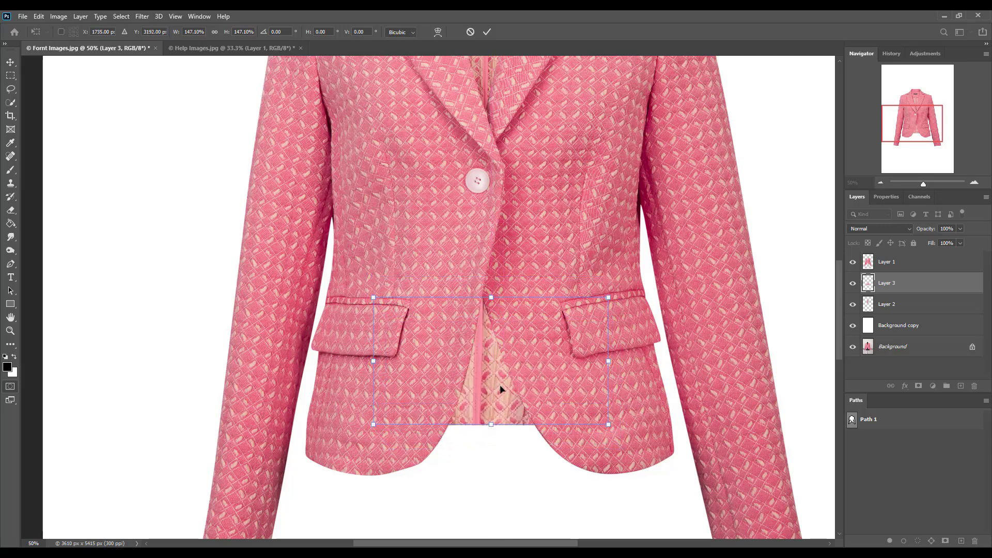
pyautogui.moveTo(608, 424)
pyautogui.mouseDown()
pyautogui.moveTo(655, 413)
pyautogui.moveTo(626, 430)
pyautogui.mouseUp()
pyautogui.moveTo(513, 416); pyautogui.dragTo(516, 415)
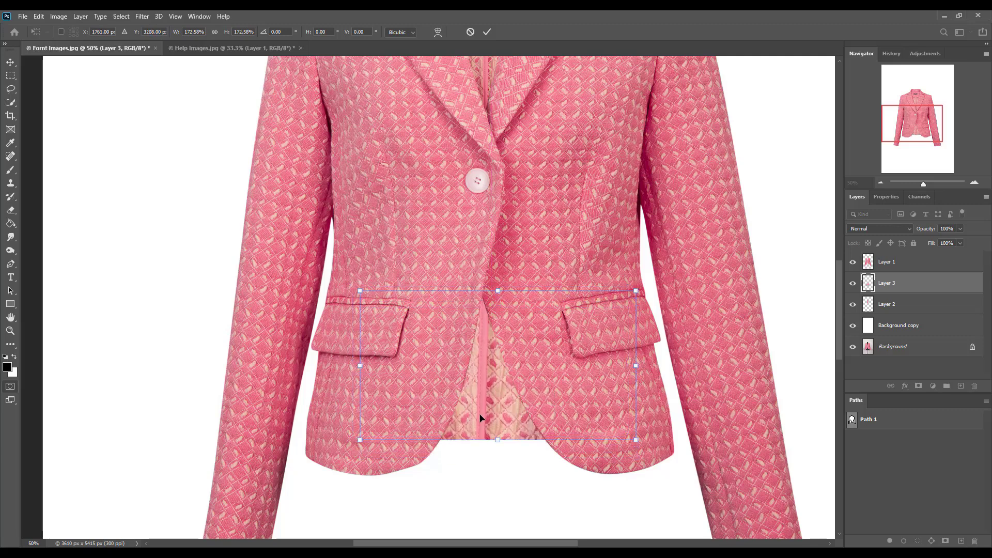
pyautogui.click(486, 33)
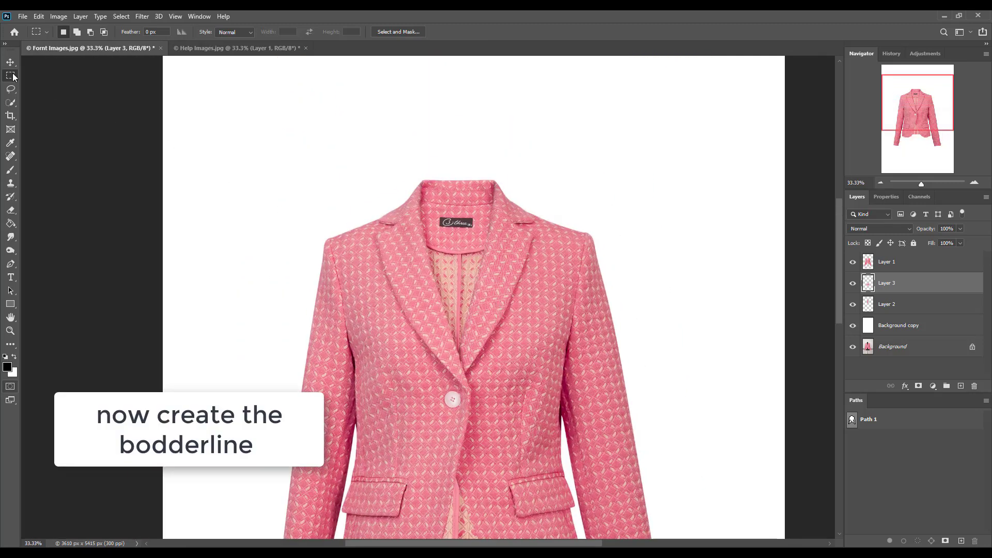
pyautogui.rightClick(13, 77)
pyautogui.click(27, 73)
pyautogui.scroll(2, 426, 168)
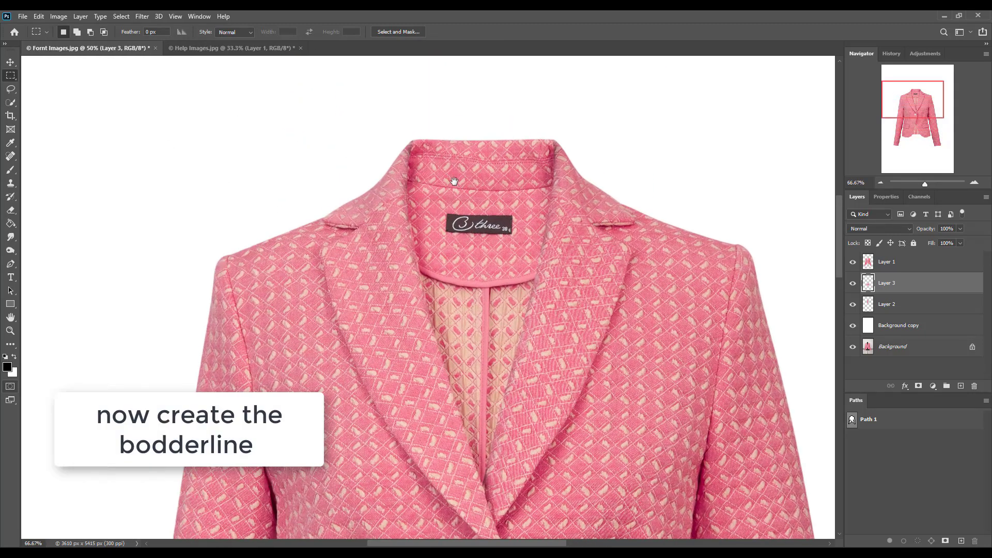
pyautogui.moveTo(393, 130); pyautogui.dragTo(584, 176)
pyautogui.click(615, 255)
pyautogui.scroll(-10, 615, 254)
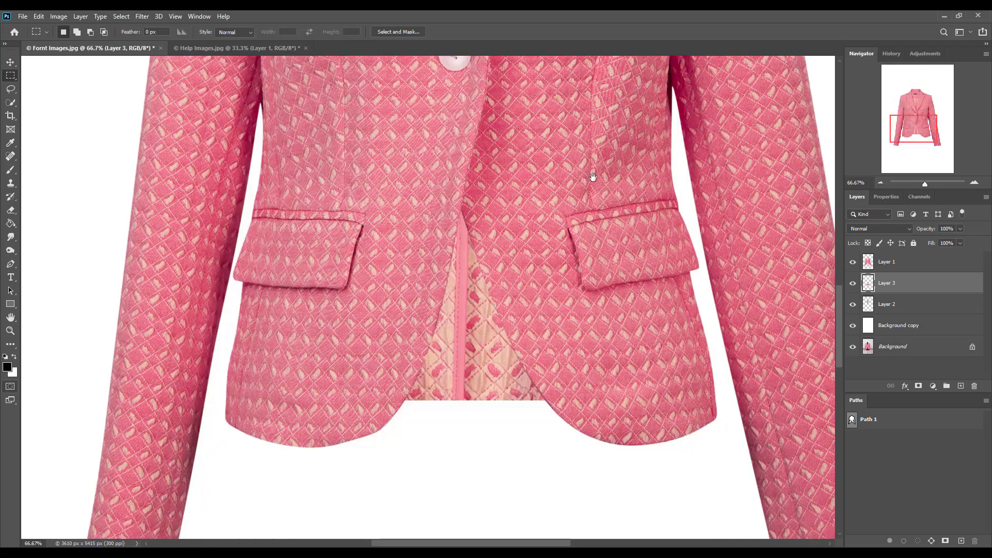
pyautogui.scroll(10, 592, 177)
pyautogui.hotkey('ctrl', '-')
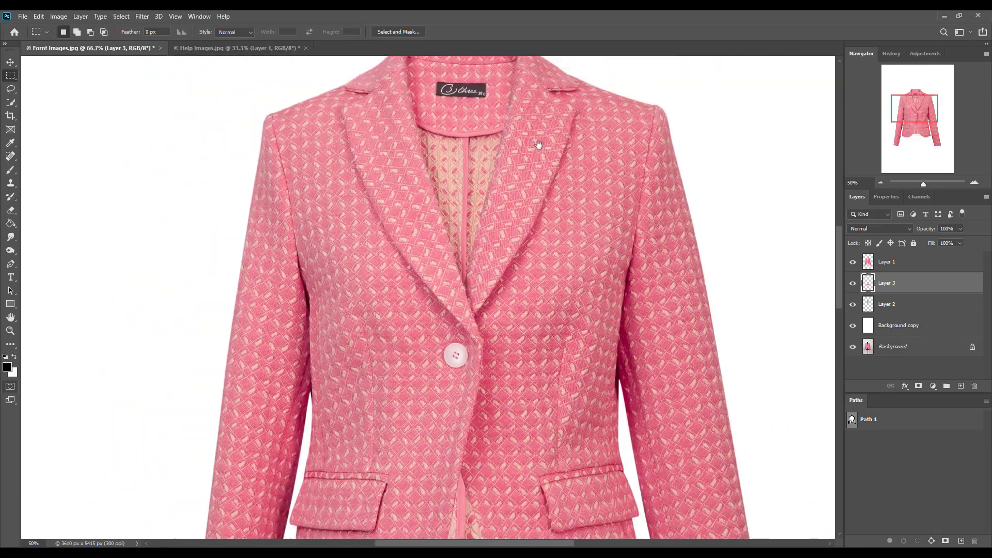
# Select the top strip of the inner collar on Layer 2 with a rectangular marquee and copy it to a new layer
pyautogui.click(868, 303)
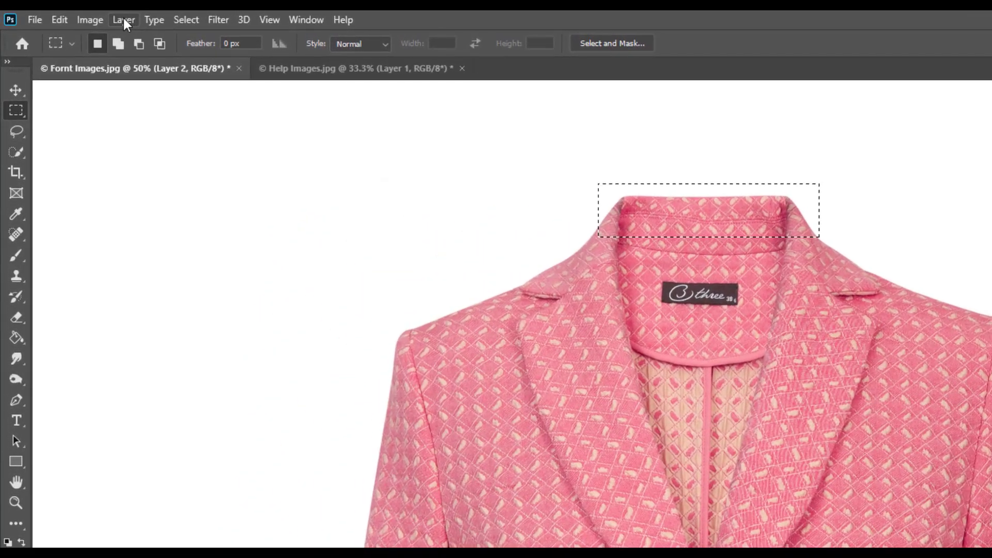
pyautogui.click(80, 16)
pyautogui.moveTo(171, 38)
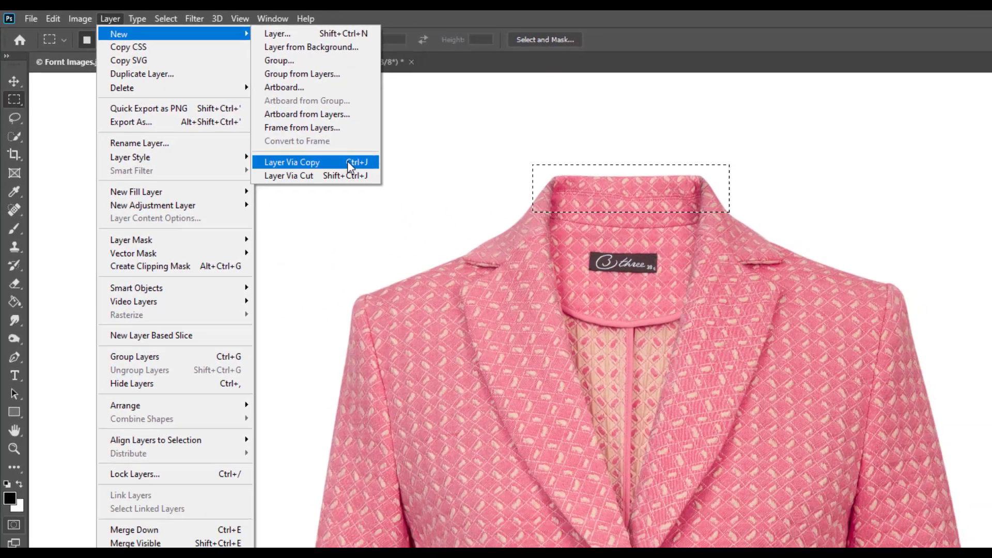
pyautogui.click(351, 160)
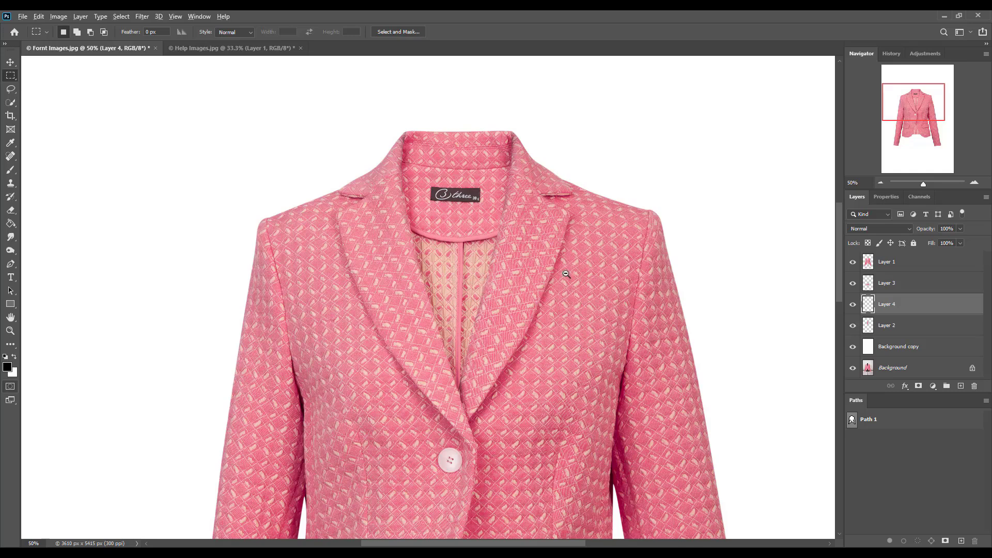
# Move the copied collar strip on Layer 4 down to the bottom edge of the lining at the jacket's front opening
pyautogui.keyDown('alt'); pyautogui.click(566, 274); pyautogui.keyUp('alt')
pyautogui.click(11, 62)
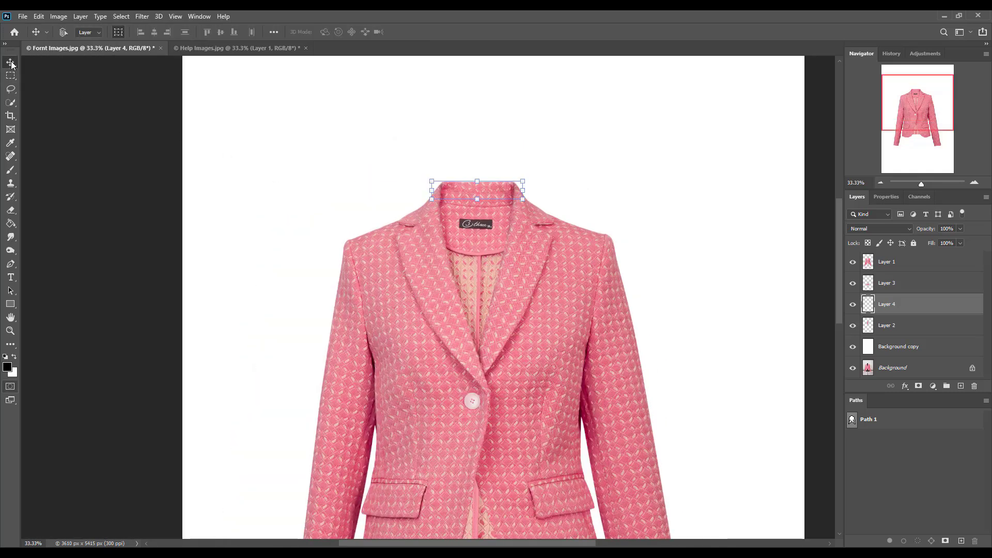
pyautogui.moveTo(499, 191); pyautogui.dragTo(518, 514)
pyautogui.moveTo(505, 398); pyautogui.dragTo(501, 150)
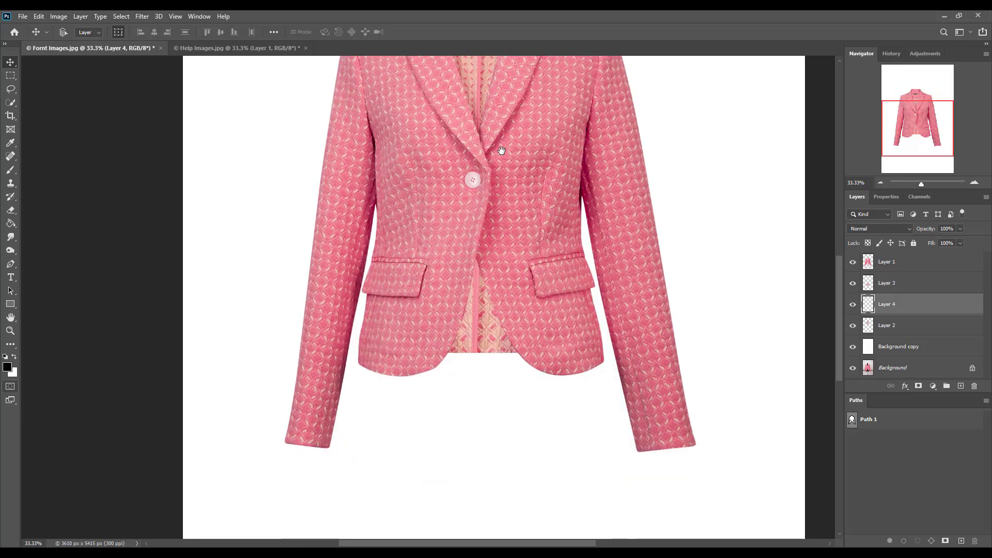
pyautogui.click(39, 16)
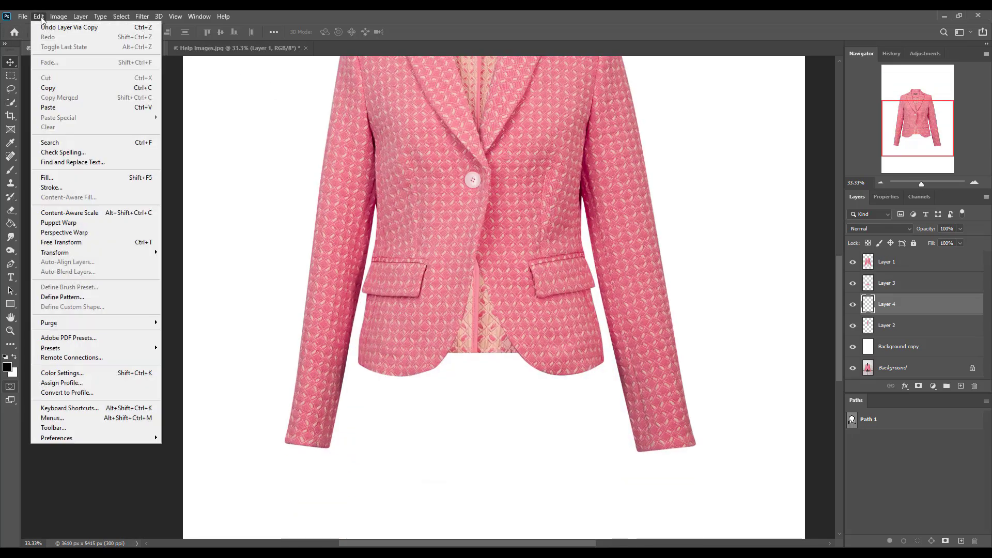
pyautogui.click(144, 240)
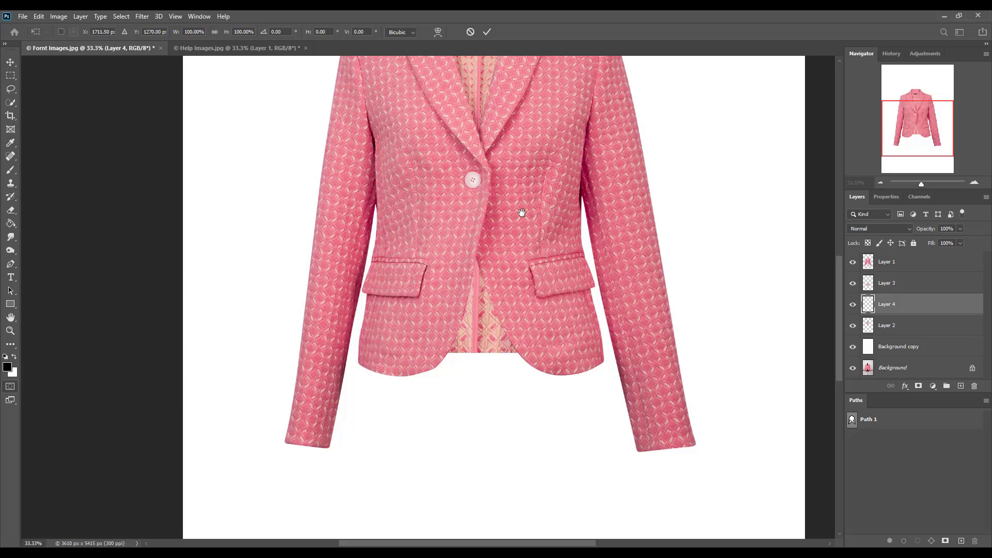
pyautogui.scroll(-1, 514, 215)
pyautogui.scroll(3, 485, 314)
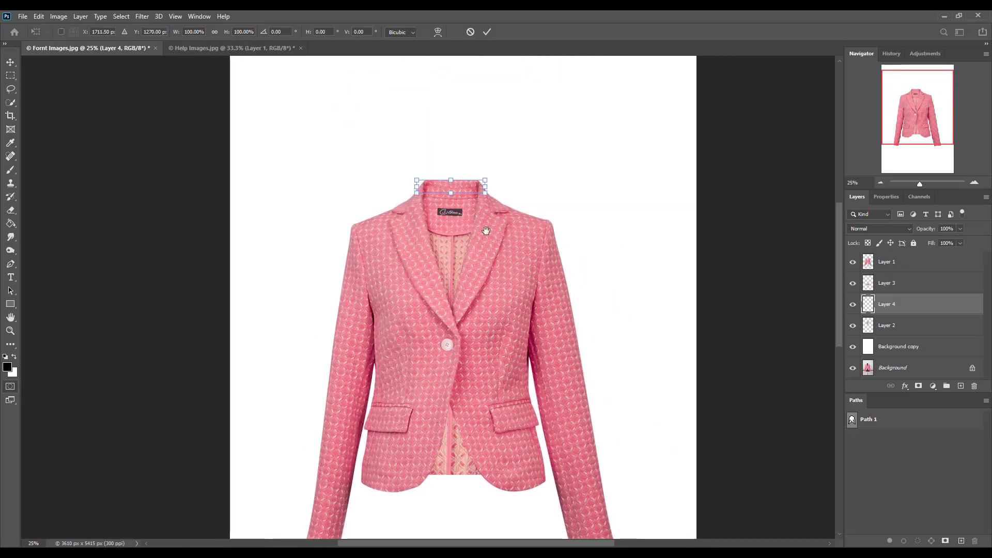
pyautogui.moveTo(486, 231); pyautogui.dragTo(485, 201)
pyautogui.moveTo(463, 129); pyautogui.dragTo(466, 417)
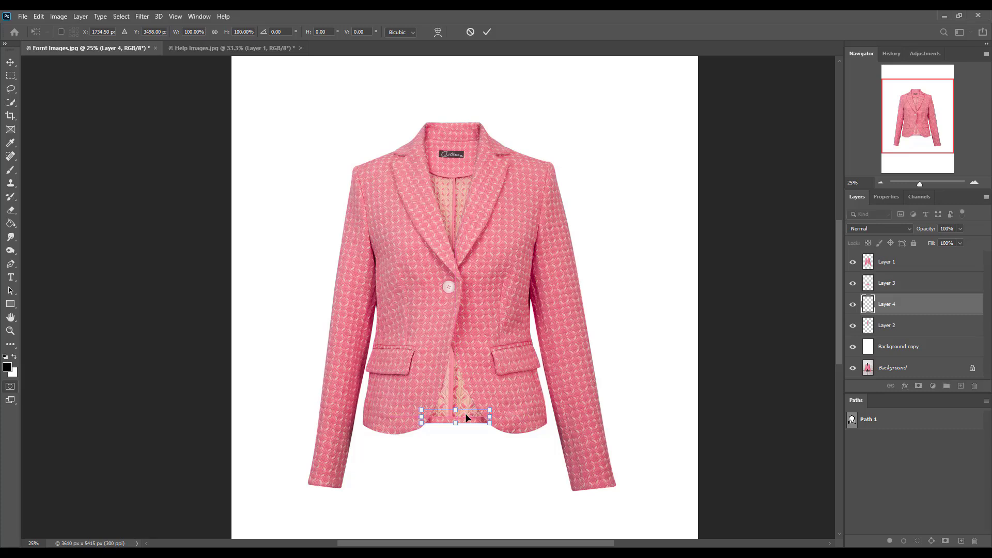
pyautogui.click(492, 30)
# Reorder the layers so that Layer 4 sits directly above Layer 3
pyautogui.scroll(2, 453, 385)
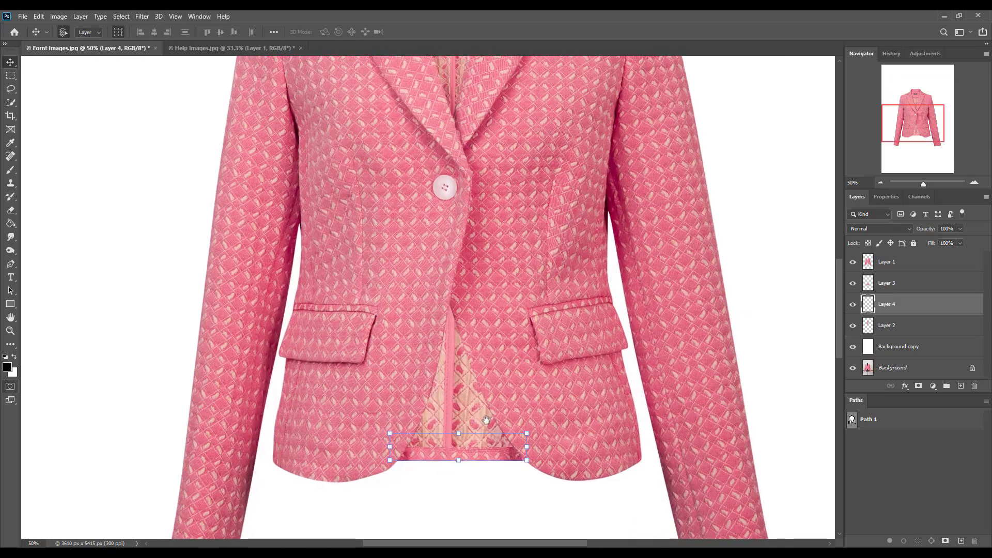
pyautogui.scroll(-1, 486, 420)
pyautogui.scroll(3, 486, 362)
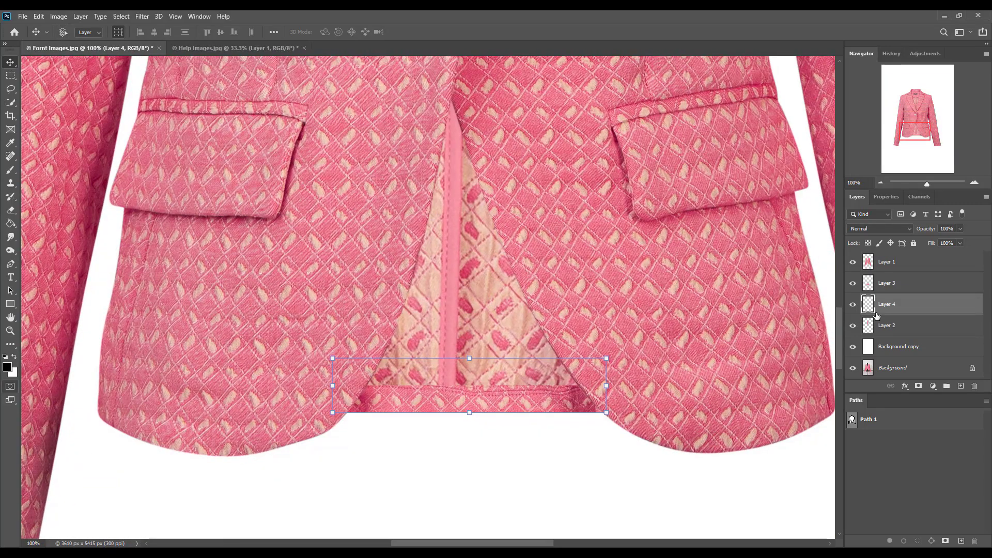
pyautogui.moveTo(879, 313); pyautogui.dragTo(891, 280)
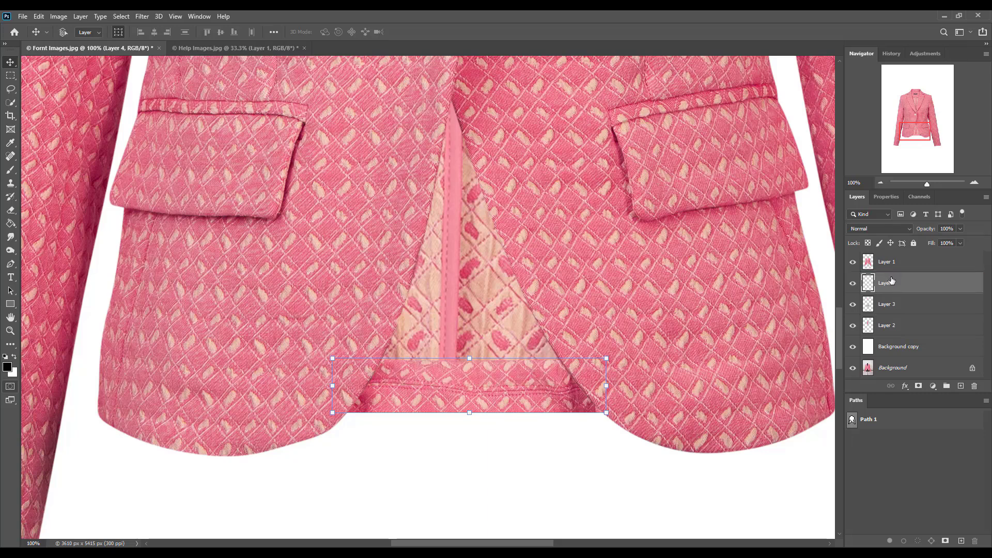
# Scale the strip on Layer 4 to about 114.12% and position it across the hem gap between the two front panels
pyautogui.moveTo(540, 387)
pyautogui.mouseDown()
pyautogui.moveTo(538, 422)
pyautogui.moveTo(538, 399)
pyautogui.mouseUp()
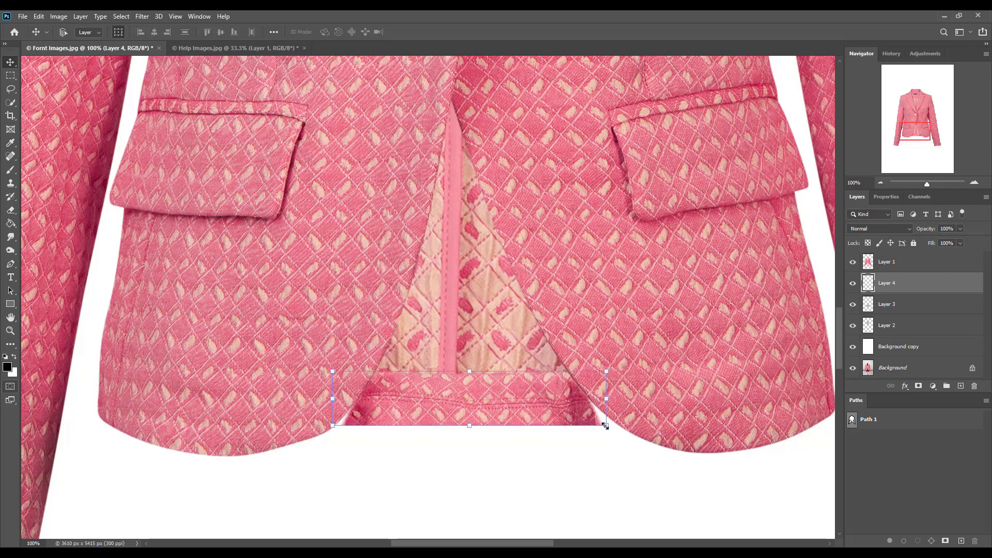
pyautogui.moveTo(605, 426); pyautogui.dragTo(573, 396)
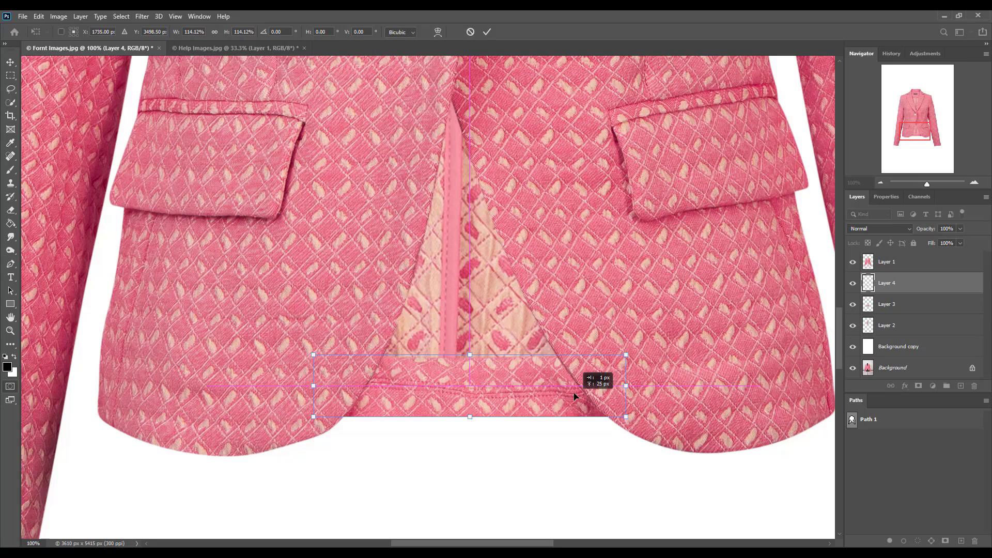
pyautogui.click(487, 32)
# Delete the upper part of the strip on Layer 4 using a rectangular selection, leaving a narrow hem border, and deselect
pyautogui.rightClick(10, 76)
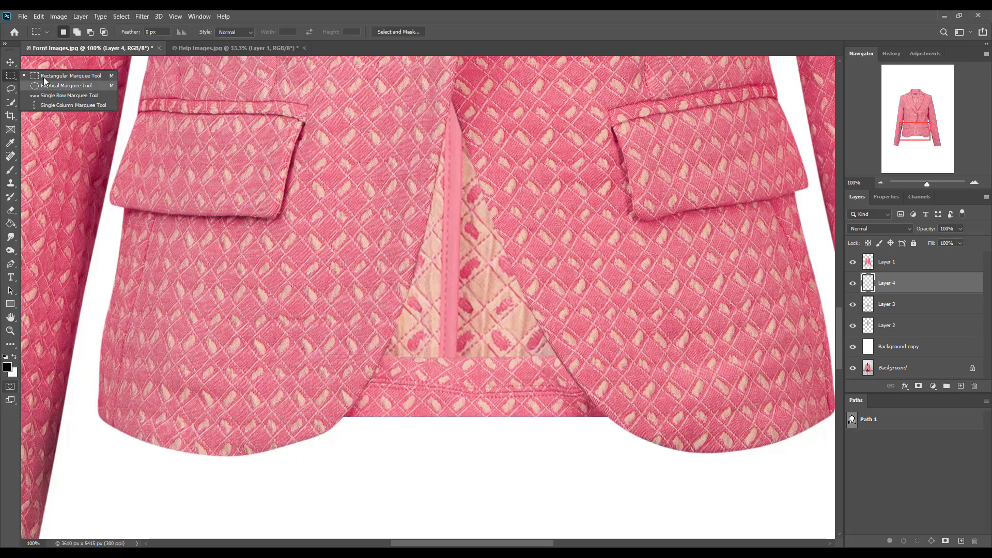
pyautogui.click(51, 77)
pyautogui.moveTo(343, 339); pyautogui.dragTo(614, 383)
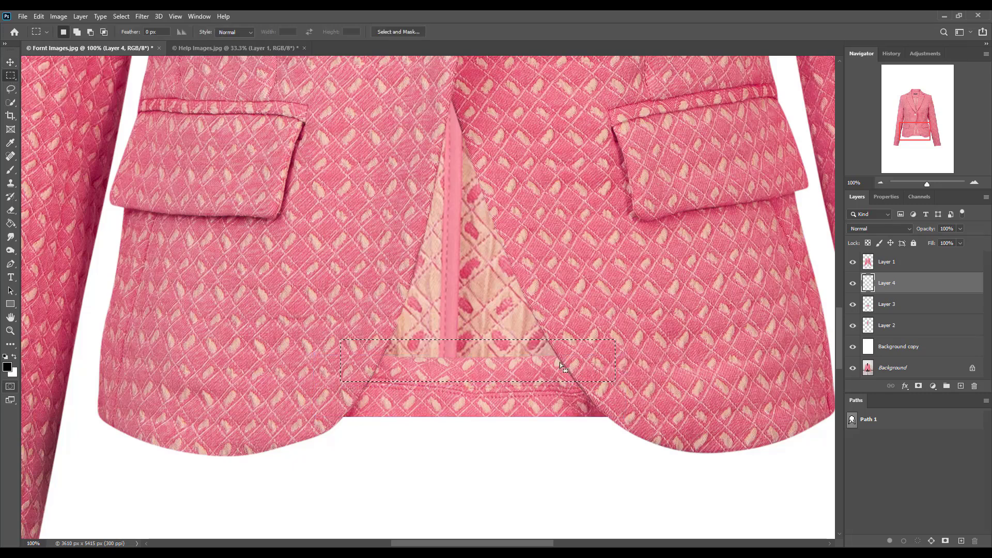
pyautogui.keyDown('ctrl'); pyautogui.keyDown('alt'); pyautogui.click(489, 321); pyautogui.keyUp('alt'); pyautogui.keyUp('ctrl')
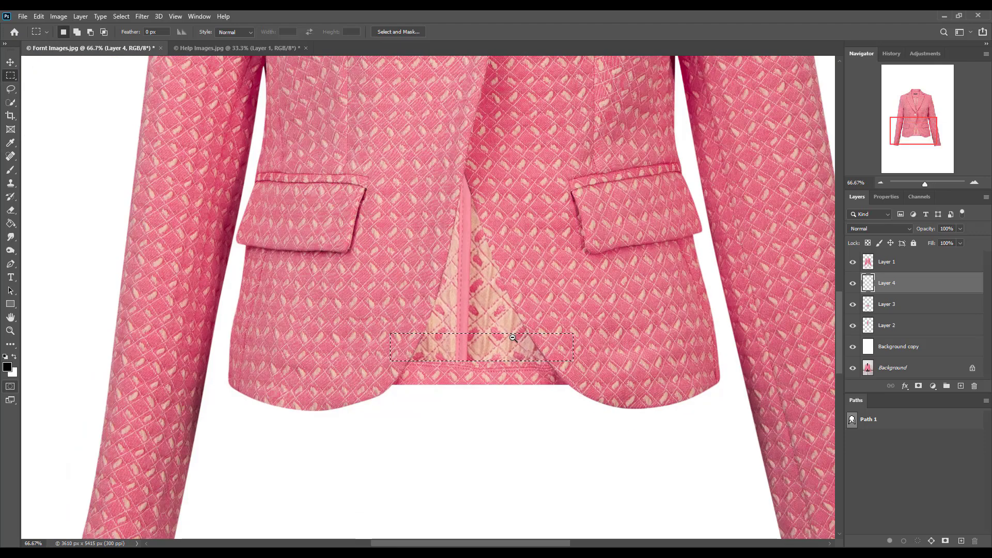
pyautogui.keyDown('ctrl'); pyautogui.keyDown('alt'); pyautogui.click(513, 338); pyautogui.keyUp('alt'); pyautogui.keyUp('ctrl')
pyautogui.click(121, 16)
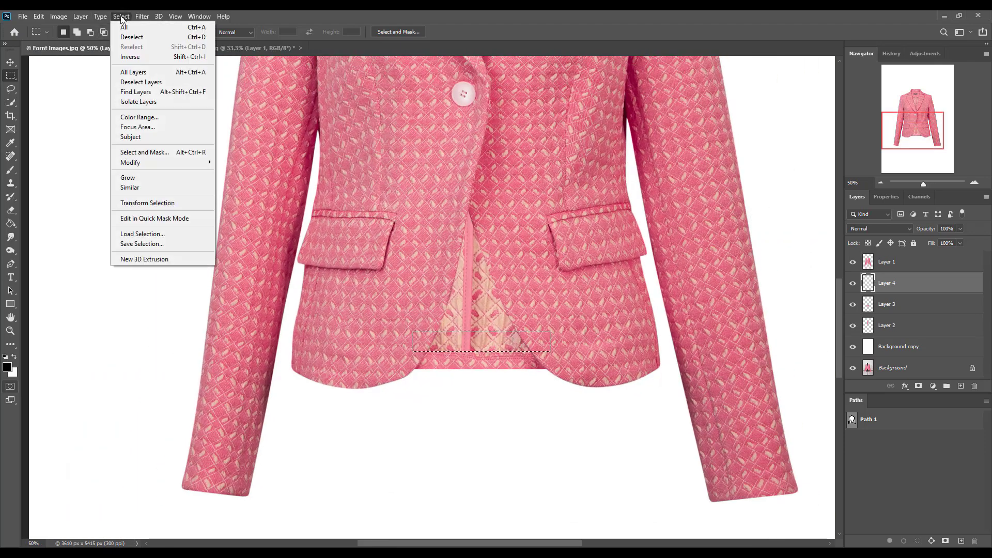
pyautogui.click(132, 37)
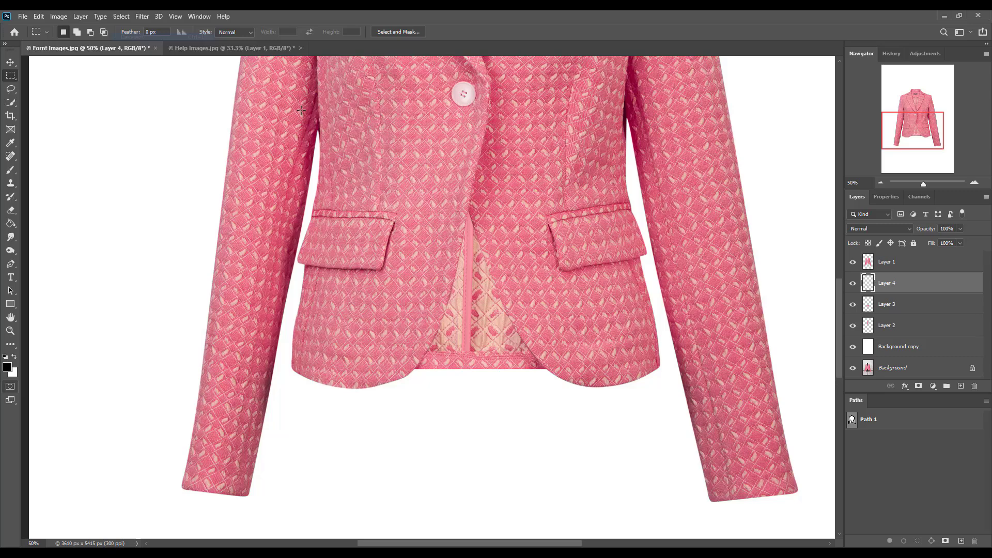
# Check the border and lining layers by toggling their visibility, and merge Layer 3 and Layer 4 into one layer
pyautogui.keyDown('ctrl'); pyautogui.keyDown('alt'); pyautogui.click(567, 306); pyautogui.keyUp('alt'); pyautogui.keyUp('ctrl')
pyautogui.keyDown('ctrl'); pyautogui.keyDown('alt'); pyautogui.click(568, 310); pyautogui.keyUp('alt'); pyautogui.keyUp('ctrl')
pyautogui.keyDown('ctrl'); pyautogui.click(523, 294); pyautogui.keyUp('ctrl')
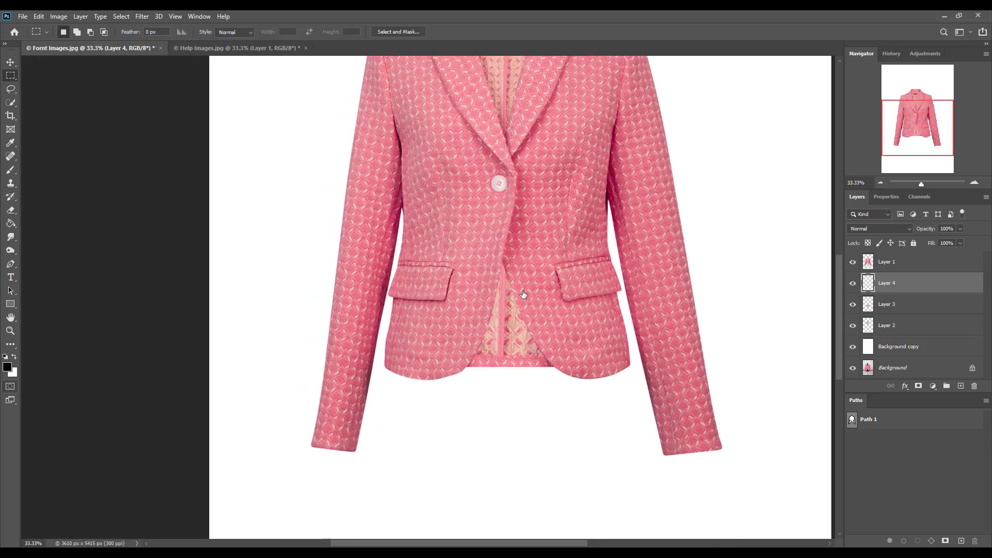
pyautogui.click(851, 284)
pyautogui.click(852, 283)
pyautogui.click(853, 305)
pyautogui.click(853, 306)
pyautogui.click(852, 284)
pyautogui.click(851, 305)
pyautogui.keyDown('shift'); pyautogui.click(912, 305); pyautogui.keyUp('shift')
pyautogui.hotkey('ctrl', 'e')
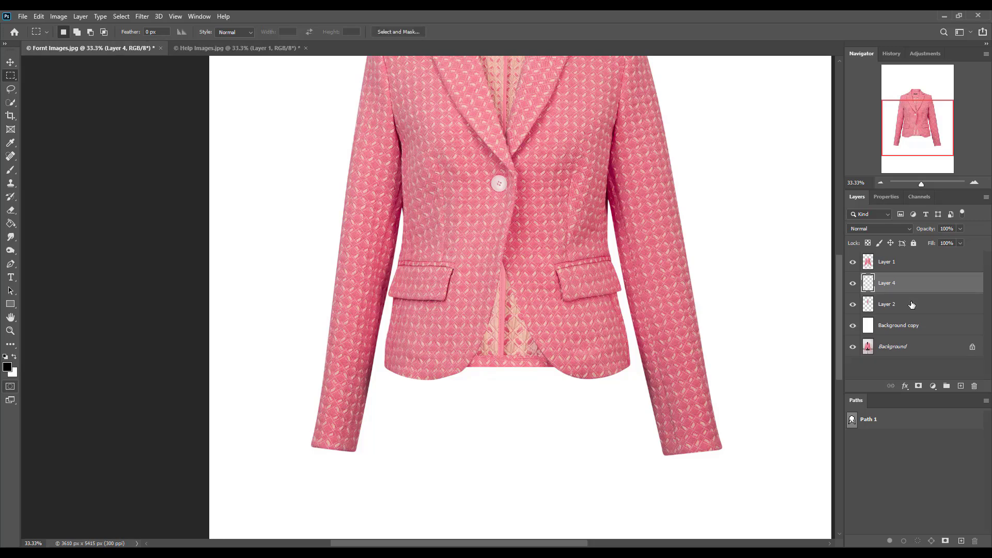
# Delete the segments of Path 1 that outline the jacket's lower front opening above the hem border
pyautogui.keyDown('ctrl'); pyautogui.click(499, 301); pyautogui.keyUp('ctrl')
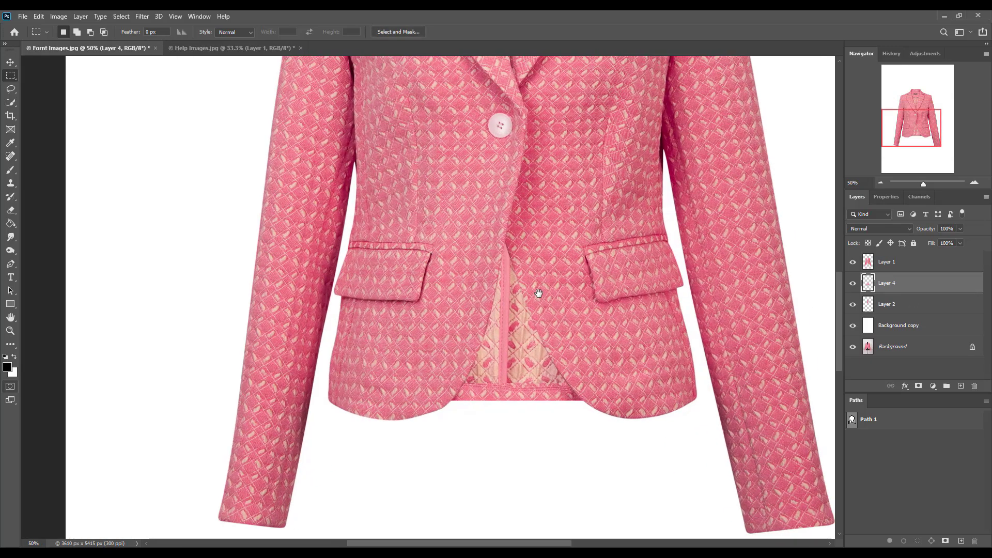
pyautogui.click(907, 421)
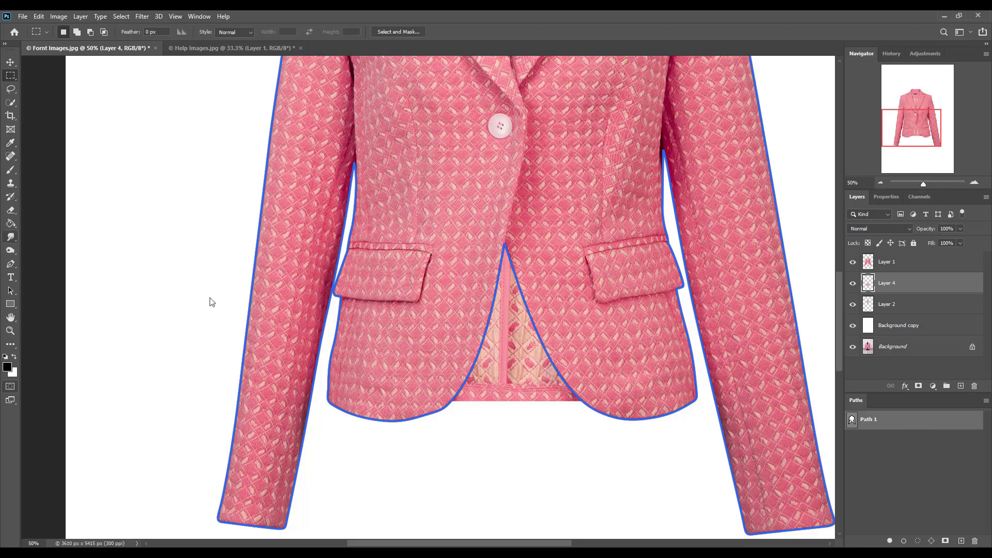
pyautogui.click(11, 265)
pyautogui.moveTo(11, 268); pyautogui.dragTo(56, 269)
pyautogui.scroll(4, 559, 388)
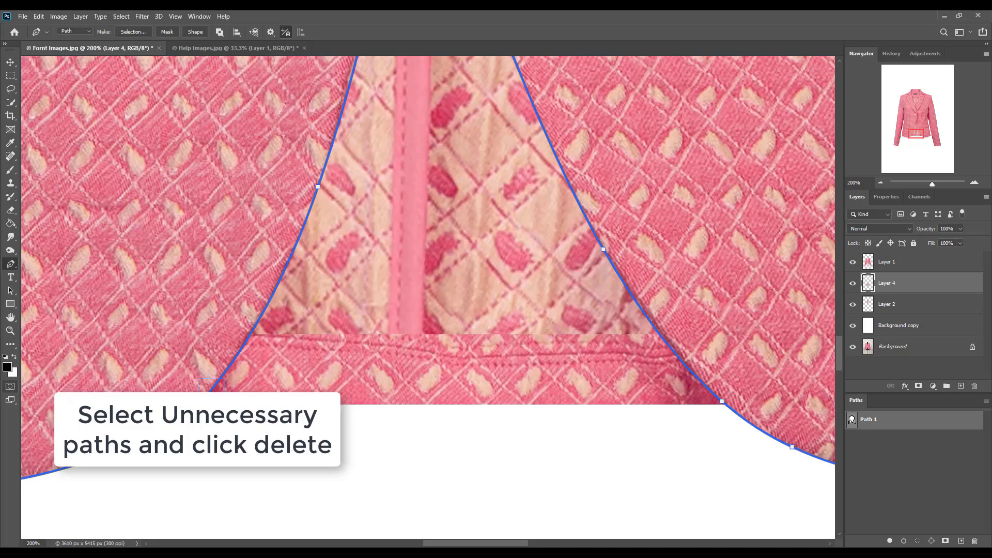
pyautogui.moveTo(199, 378); pyautogui.dragTo(225, 391)
pyautogui.press('Delete')
pyautogui.moveTo(719, 331); pyautogui.dragTo(569, 370)
pyautogui.press('Delete')
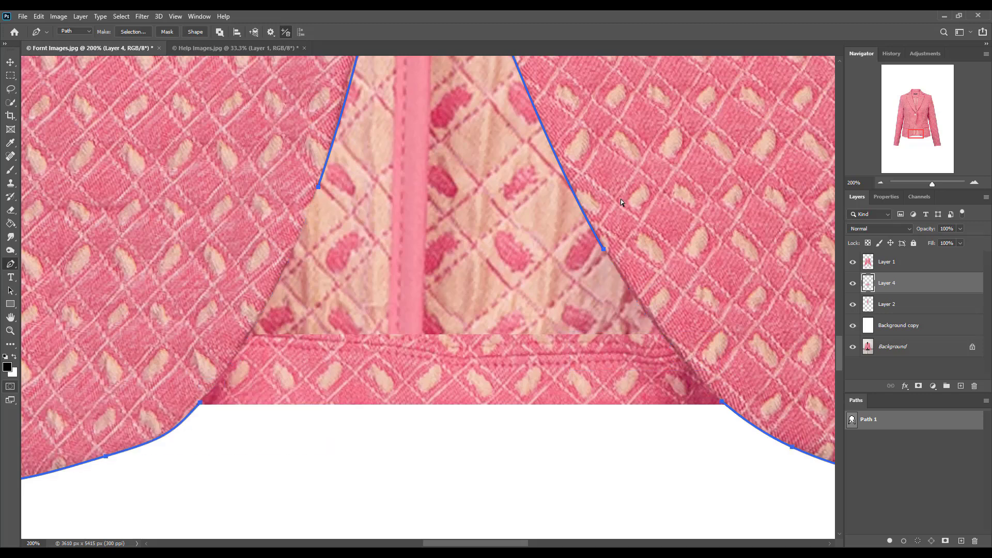
pyautogui.moveTo(543, 258); pyautogui.dragTo(542, 256)
pyautogui.press('Delete')
# Close Path 1 with a straight Pen tool segment along the bottom edge of the hem border between the front panels
pyautogui.scroll(-1, 637, 372)
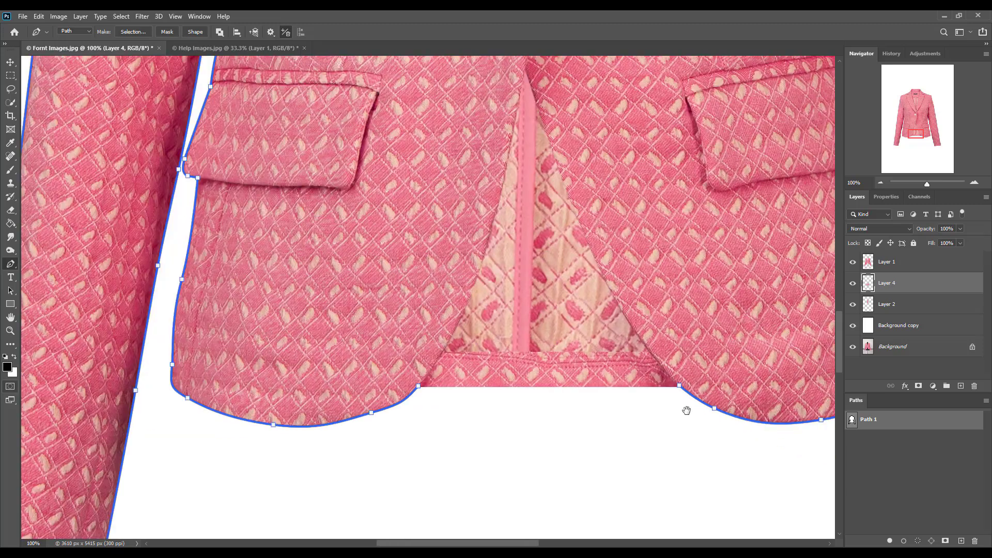
pyautogui.moveTo(568, 387); pyautogui.dragTo(623, 388)
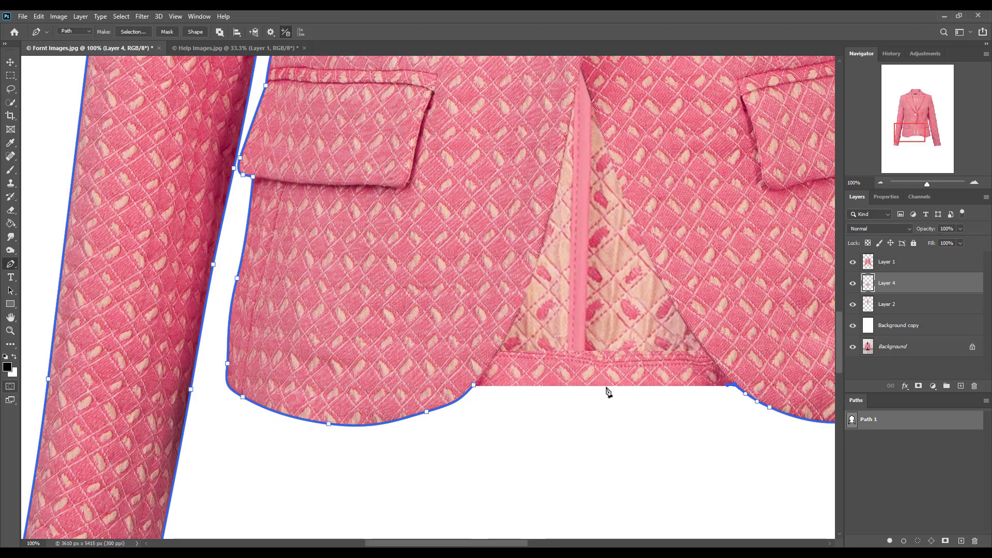
pyautogui.click(729, 387)
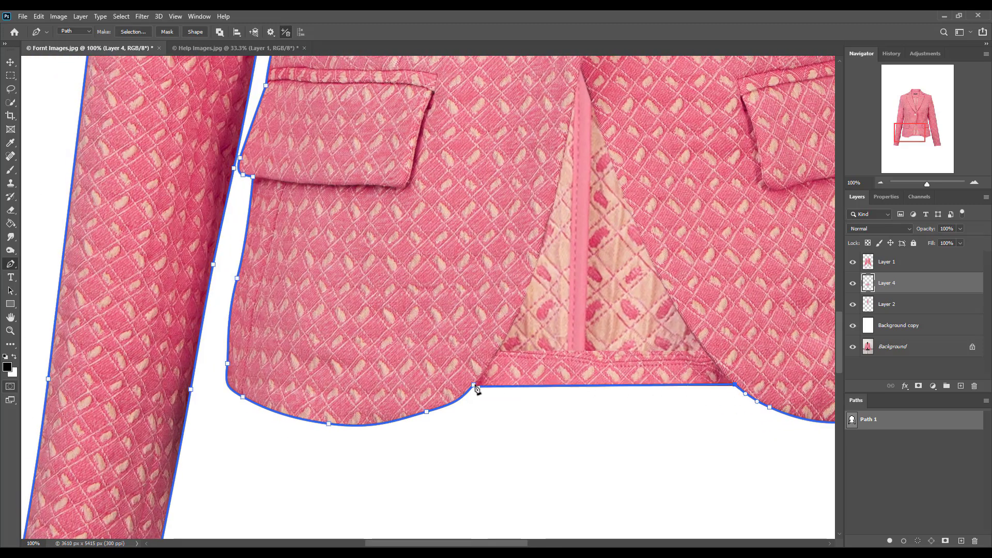
pyautogui.click(475, 385)
# Convert the closed jacket path into a selection and feather it by 0.5 pixels
pyautogui.scroll(-4, 557, 352)
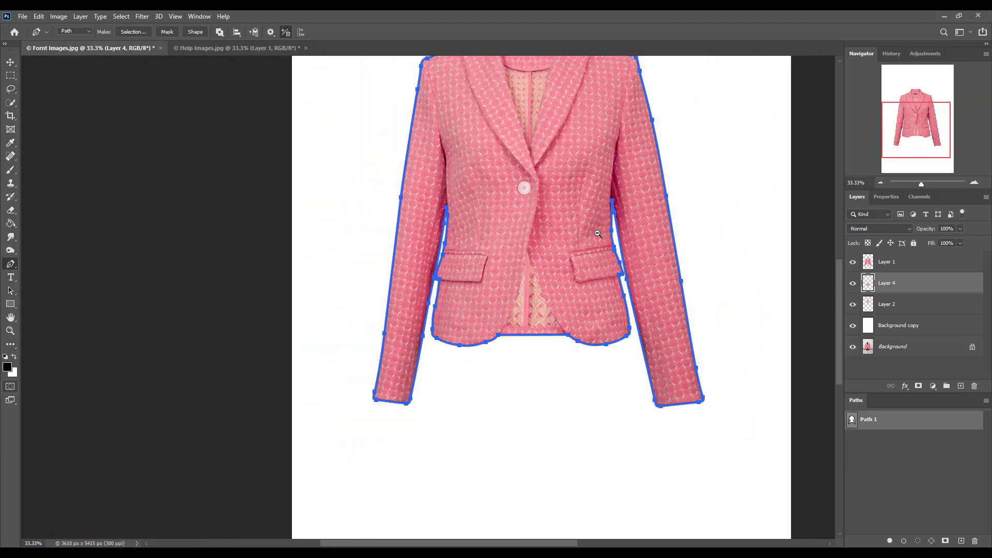
pyautogui.scroll(-1, 598, 234)
pyautogui.moveTo(617, 237); pyautogui.dragTo(557, 331)
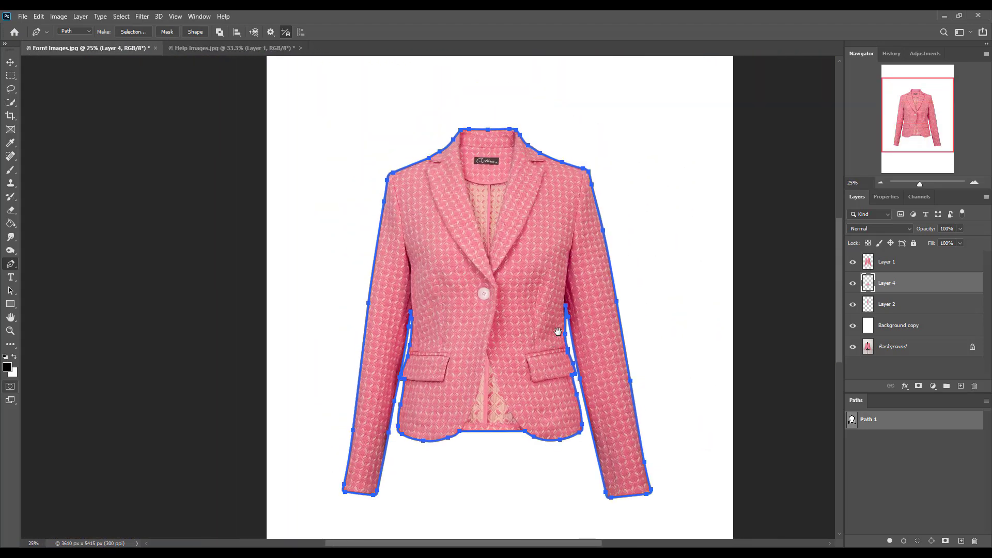
pyautogui.hotkey('ctrl', 'Return')
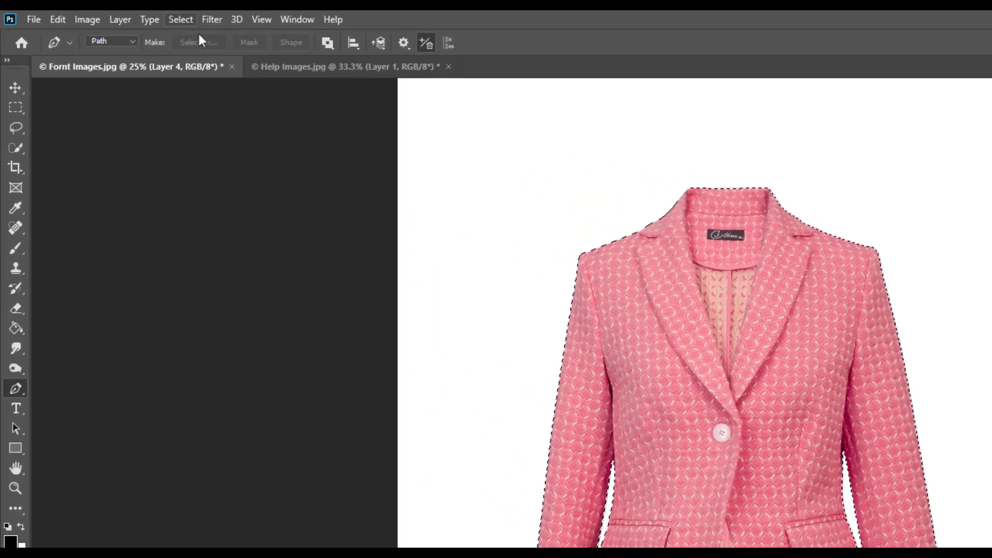
pyautogui.click(120, 18)
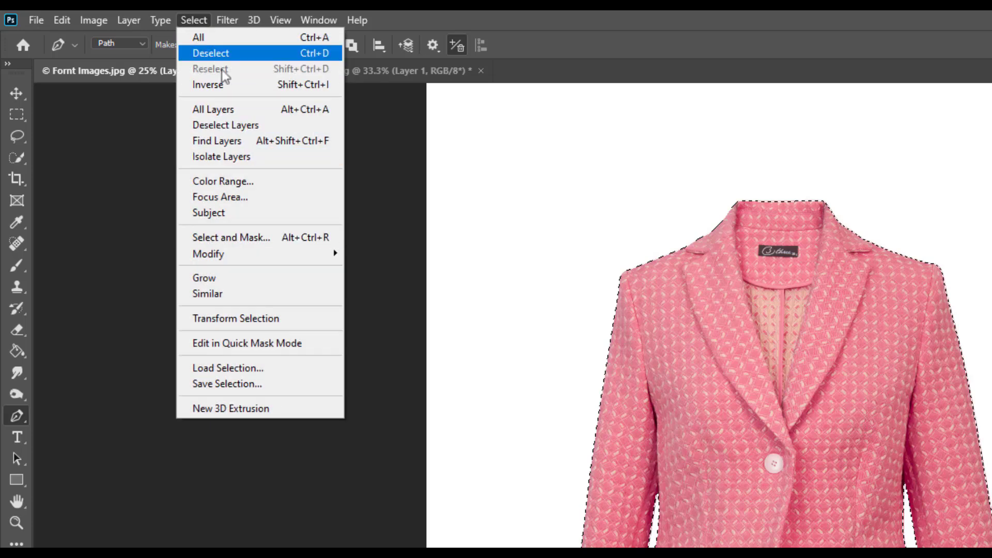
pyautogui.moveTo(339, 254)
pyautogui.click(422, 315)
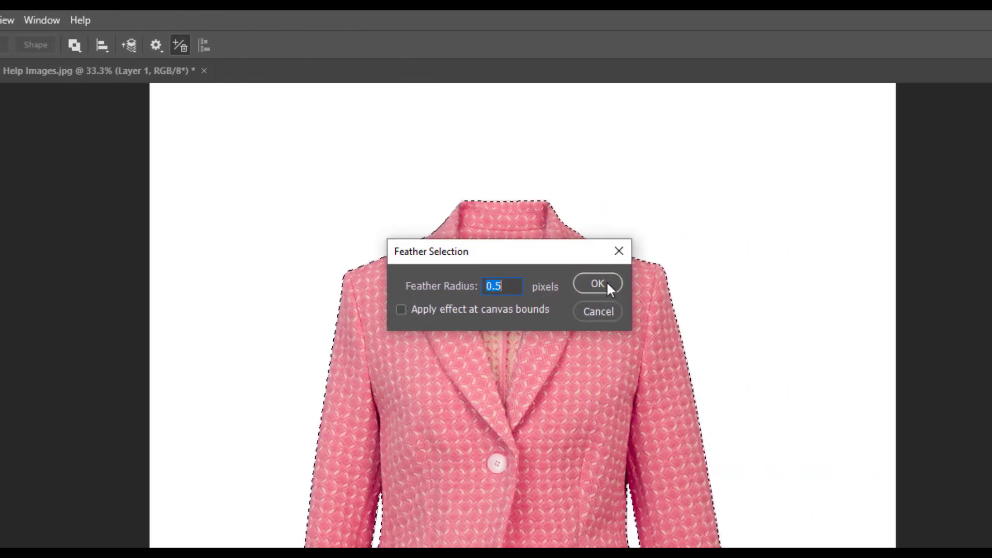
pyautogui.click(598, 283)
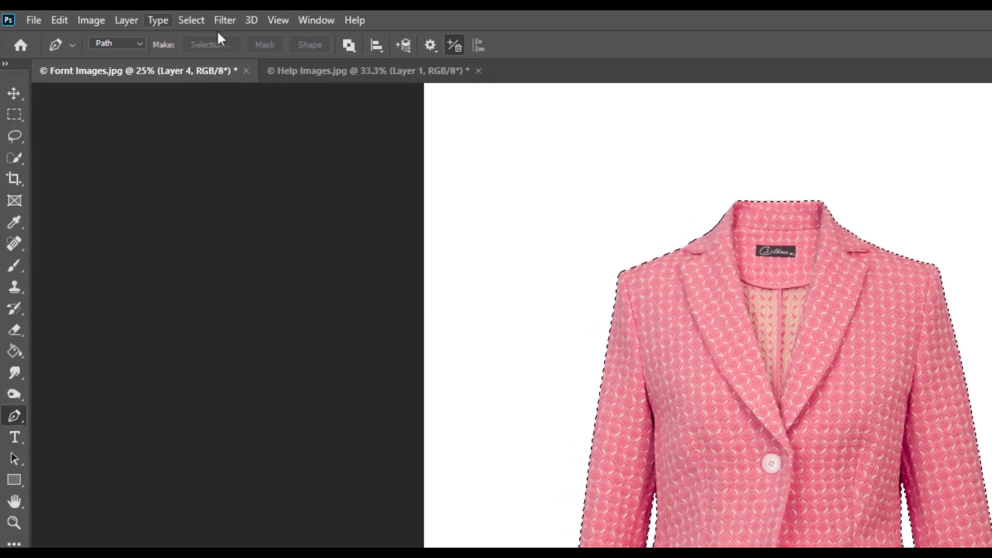
# Trim Layer 4, Layer 1 and Layer 2 to the jacket outline using the inverted selection, and deselect
pyautogui.click(194, 21)
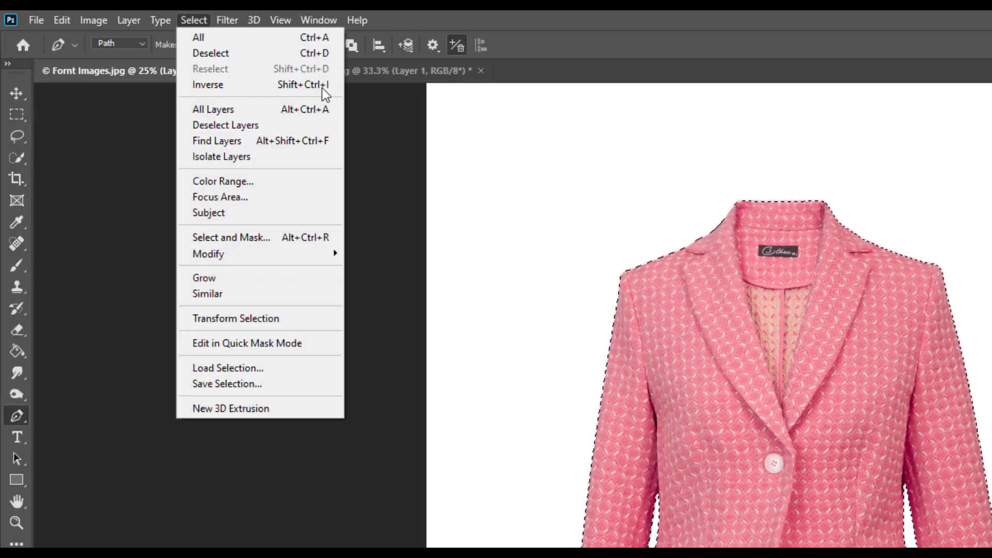
pyautogui.click(323, 86)
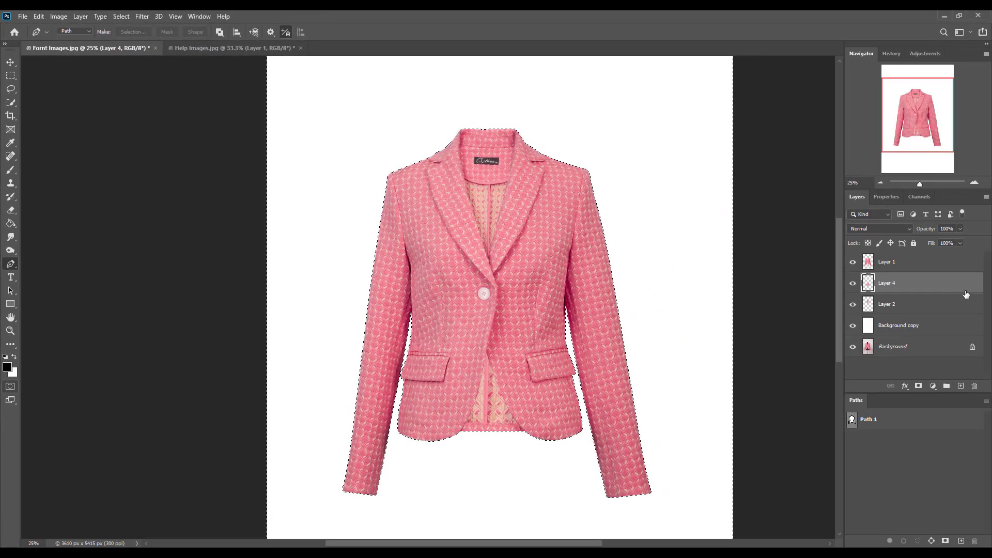
pyautogui.click(915, 266)
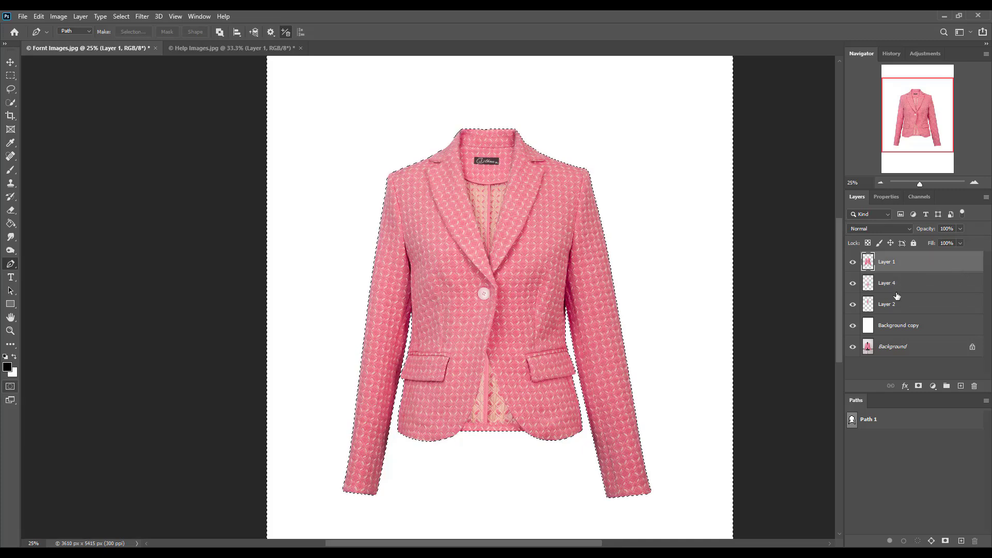
pyautogui.click(890, 306)
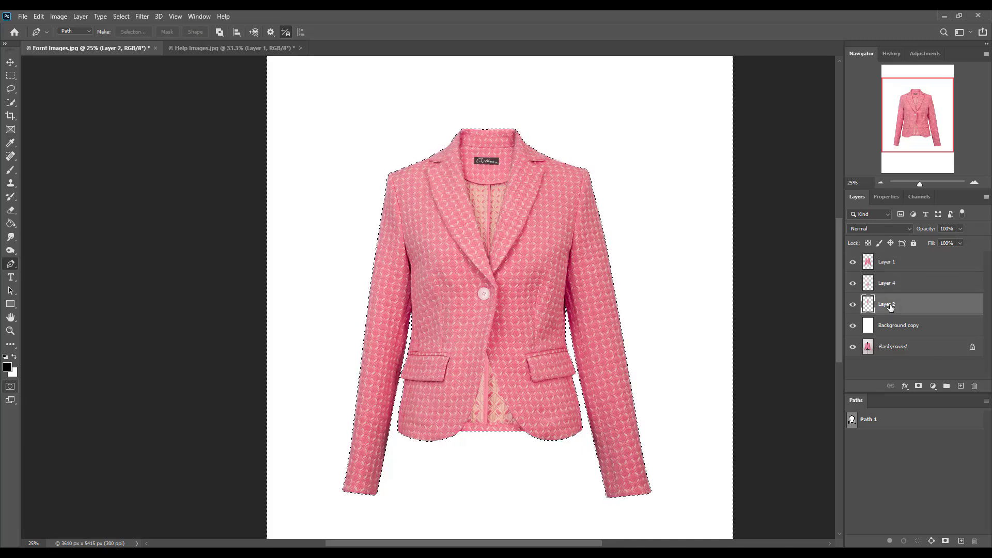
pyautogui.click(121, 16)
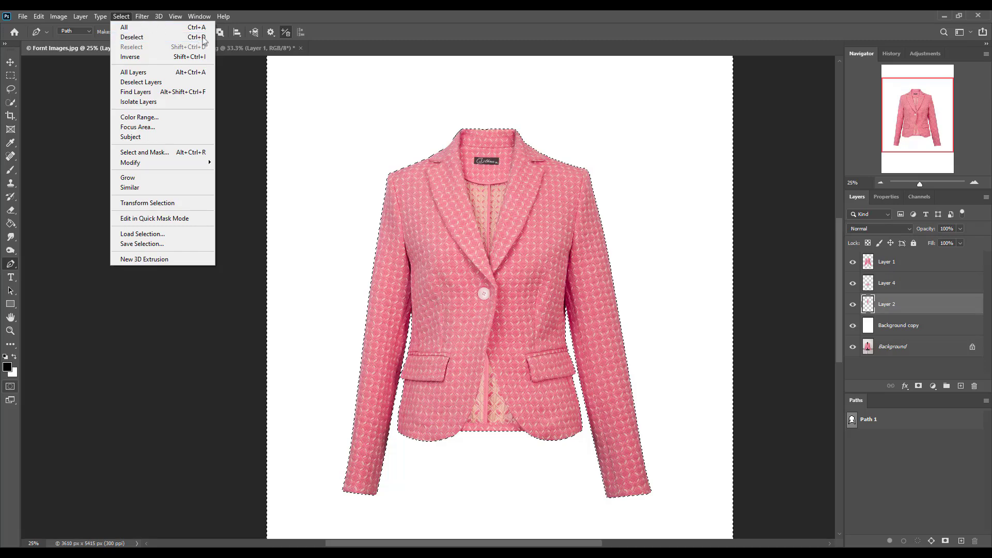
pyautogui.click(131, 37)
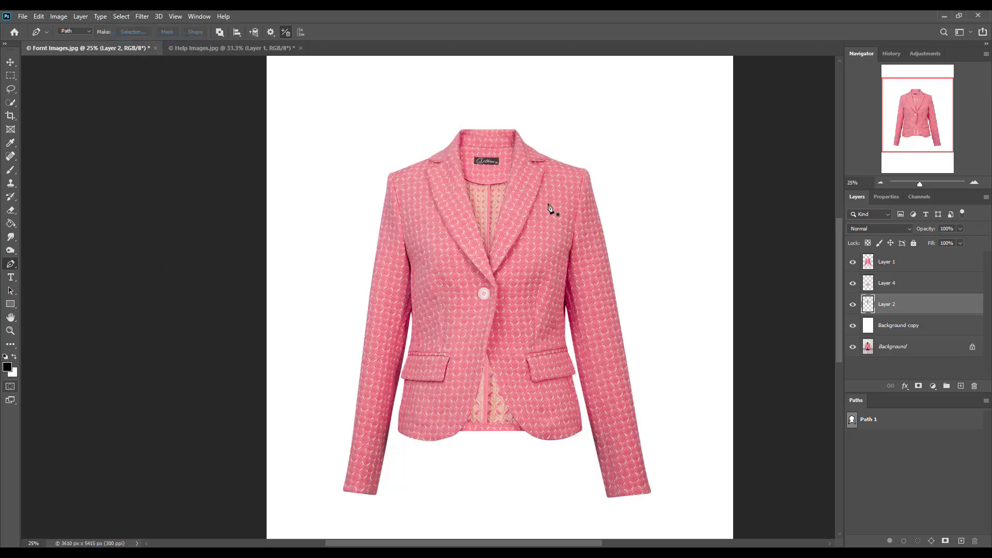
# Examine the inner collar closely by toggling the visibility of Layer 2
pyautogui.keyDown('ctrl'); pyautogui.click(496, 315); pyautogui.keyUp('ctrl')
pyautogui.keyDown('ctrl'); pyautogui.click(496, 315); pyautogui.keyUp('ctrl')
pyautogui.scroll(4, 522, 260)
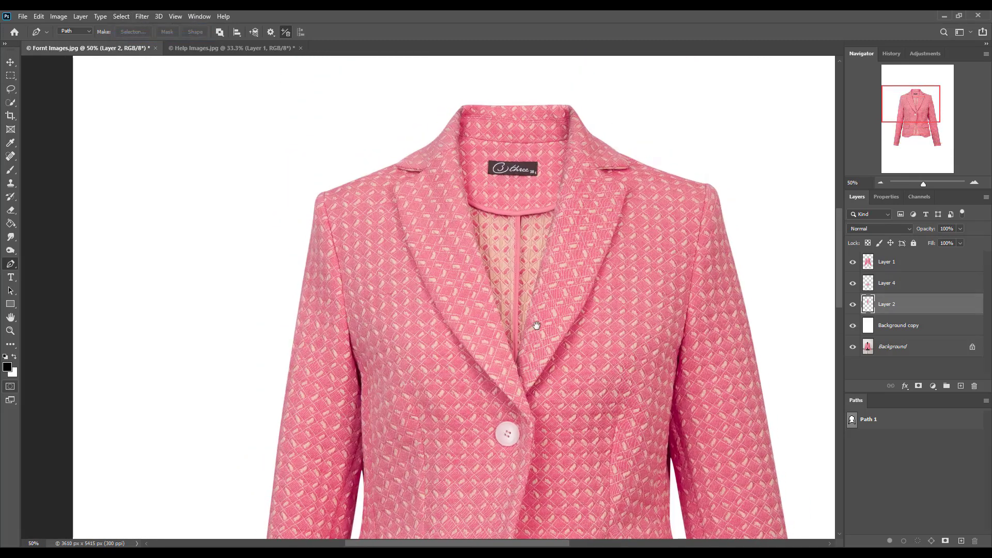
pyautogui.keyDown('ctrl'); pyautogui.click(522, 260); pyautogui.keyUp('ctrl')
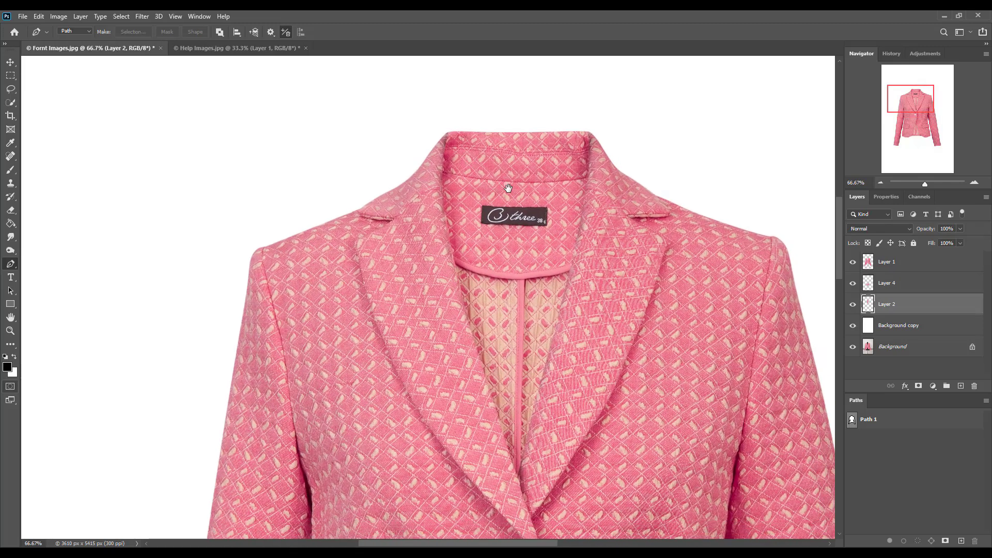
pyautogui.keyDown('ctrl'); pyautogui.keyDown('alt'); pyautogui.click(529, 212); pyautogui.keyUp('alt'); pyautogui.keyUp('ctrl')
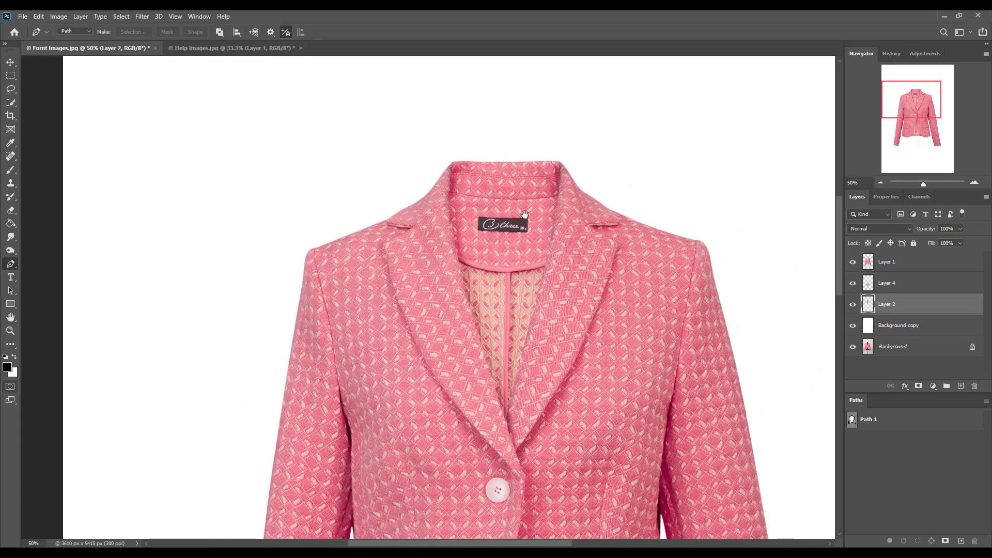
pyautogui.click(851, 306)
pyautogui.click(852, 306)
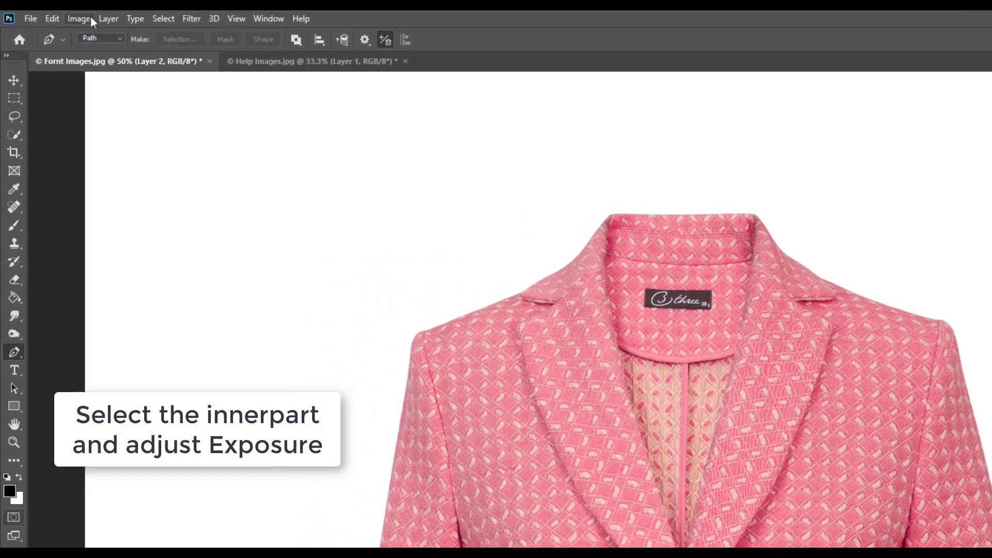
# Darken the inner collar on Layer 2 with an Exposure adjustment of -0.82 and offset +0.0217, comparing the preview before applying
pyautogui.click(58, 17)
pyautogui.moveTo(122, 55)
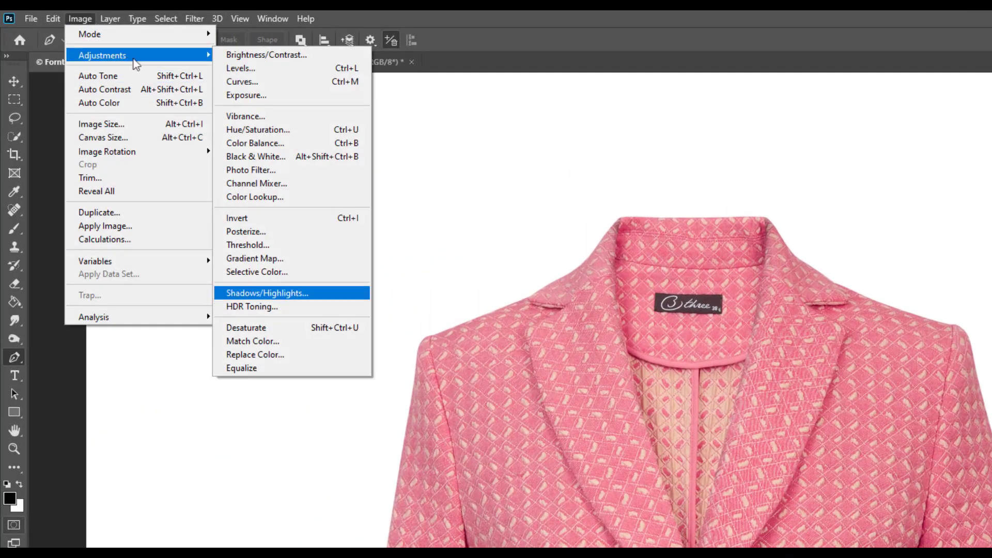
pyautogui.click(260, 95)
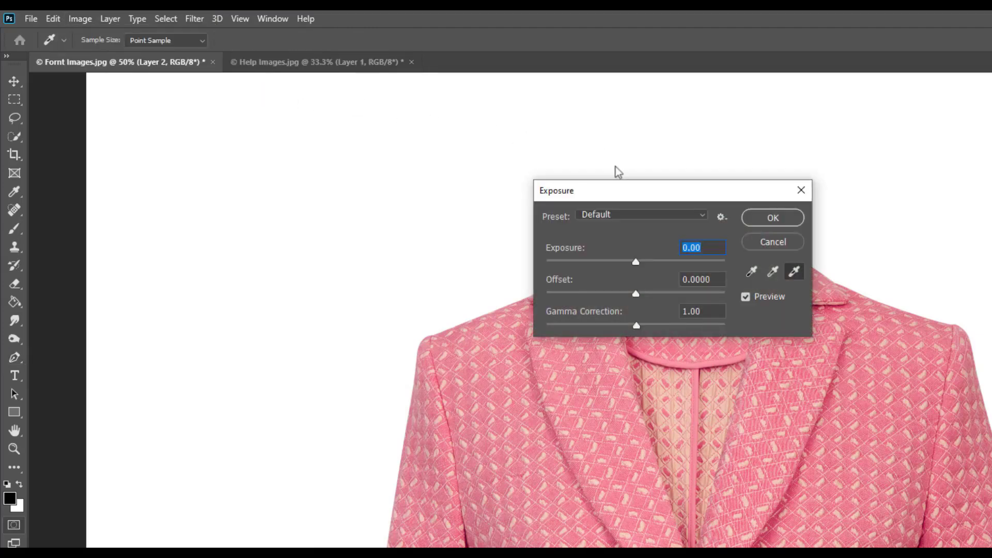
pyautogui.moveTo(709, 191); pyautogui.dragTo(382, 177)
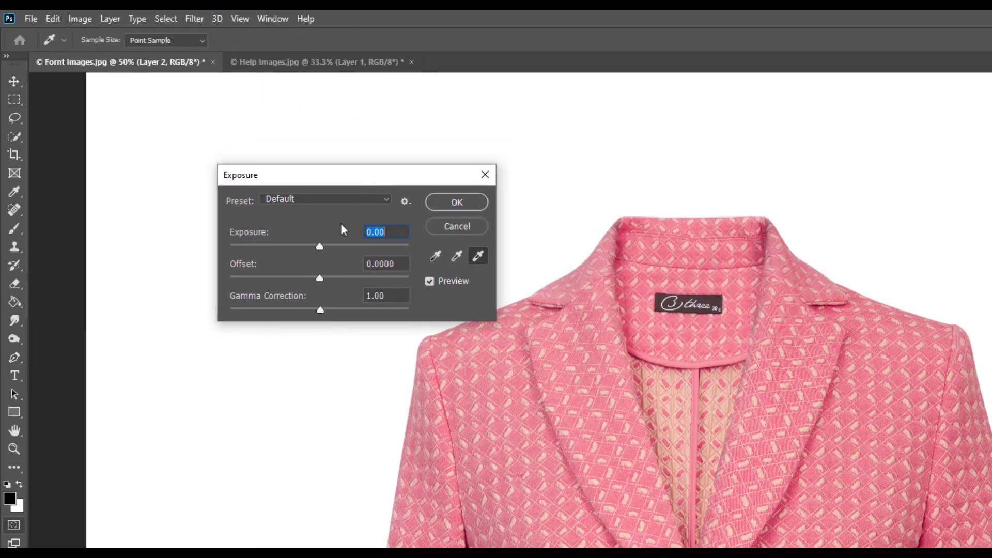
pyautogui.moveTo(320, 246)
pyautogui.mouseDown()
pyautogui.moveTo(348, 244)
pyautogui.moveTo(287, 246)
pyautogui.moveTo(309, 248)
pyautogui.mouseUp()
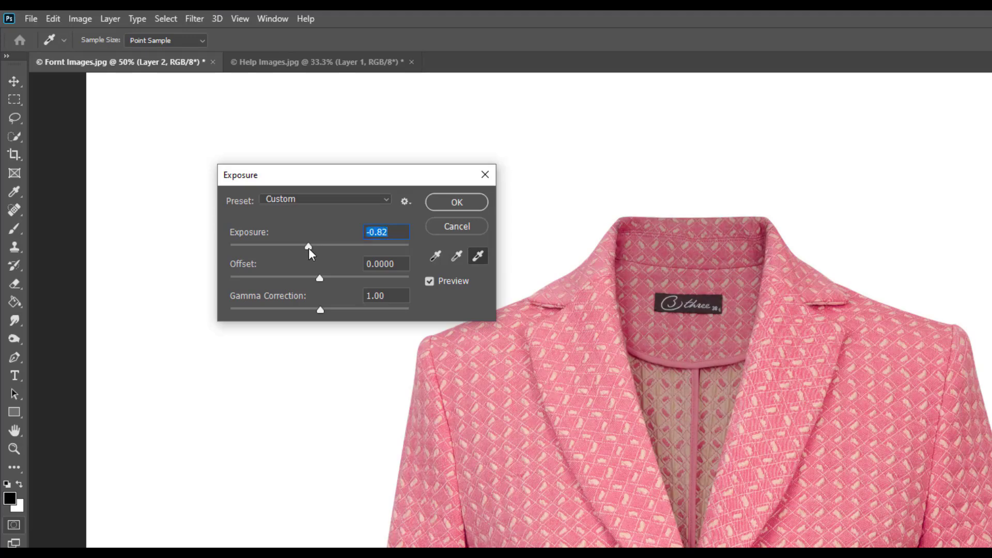
pyautogui.moveTo(319, 279)
pyautogui.mouseDown()
pyautogui.moveTo(332, 278)
pyautogui.moveTo(323, 279)
pyautogui.mouseUp()
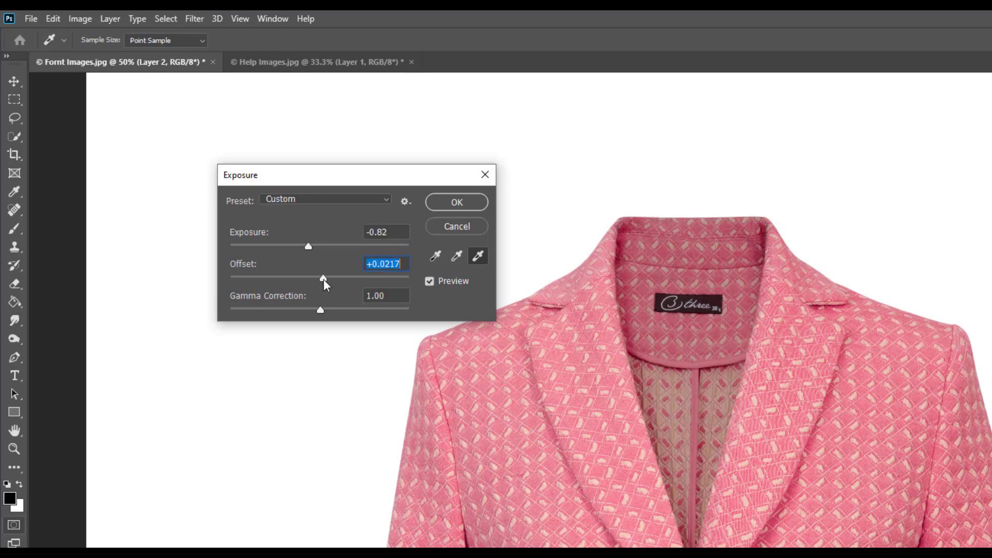
pyautogui.click(451, 280)
pyautogui.click(450, 280)
pyautogui.click(451, 280)
pyautogui.click(450, 280)
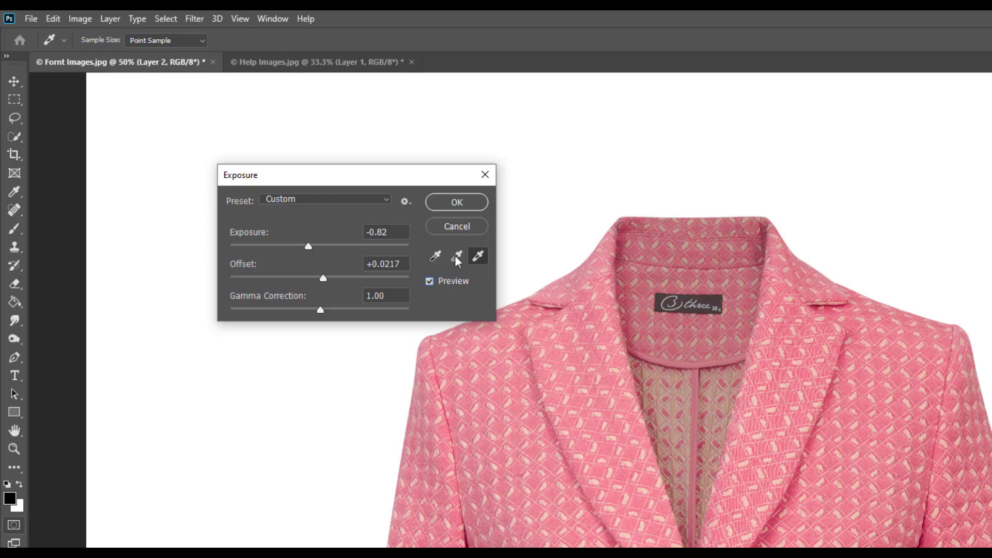
pyautogui.click(457, 202)
# Choose the Brush tool and load the outline of the inner collar layer as a selection
pyautogui.press('p')
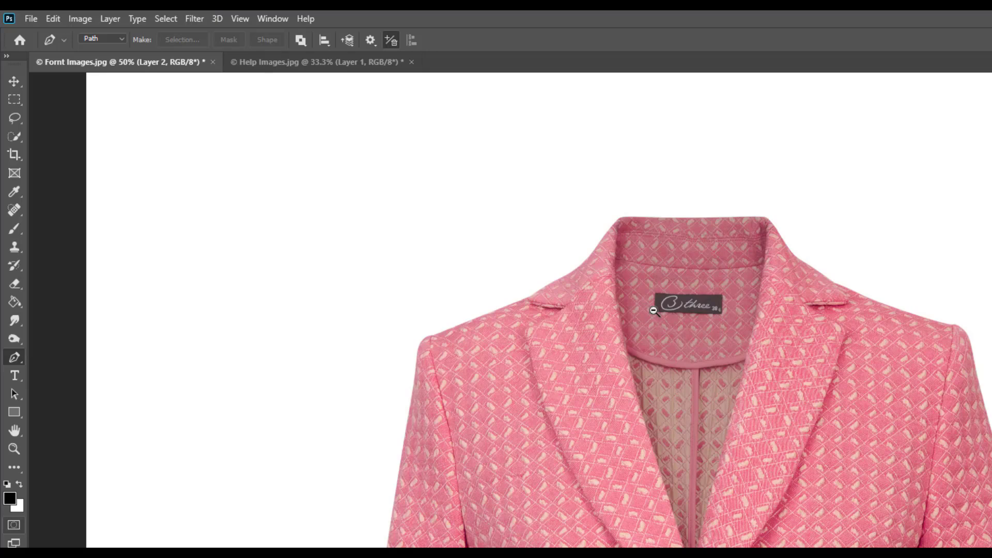
pyautogui.hotkey('ctrl', '-')
pyautogui.moveTo(656, 299); pyautogui.dragTo(638, 223)
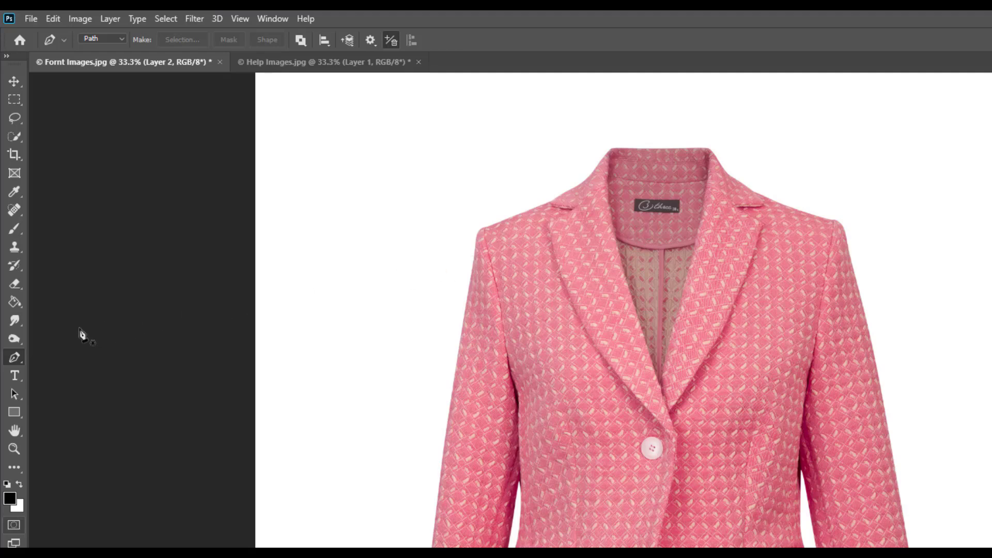
pyautogui.press('b')
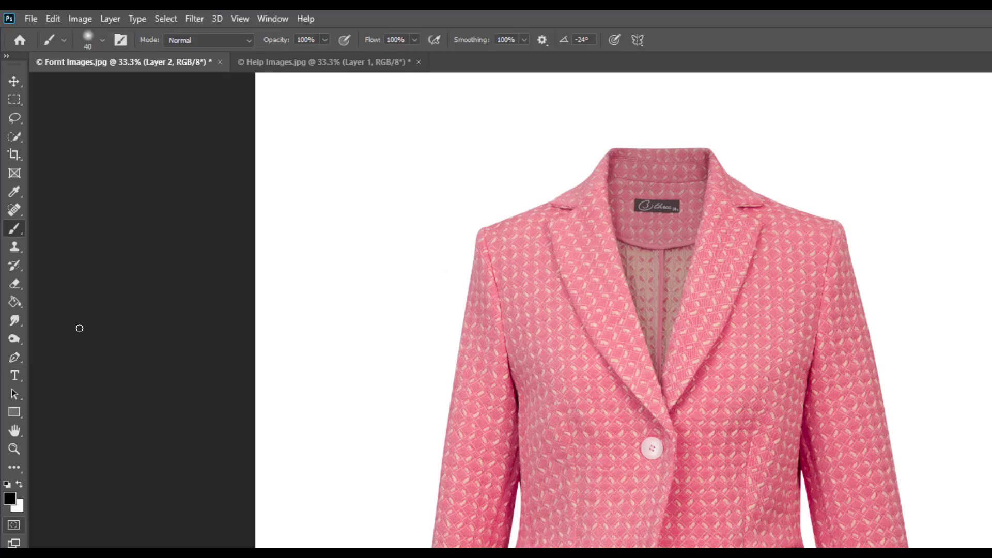
pyautogui.rightClick(14, 229)
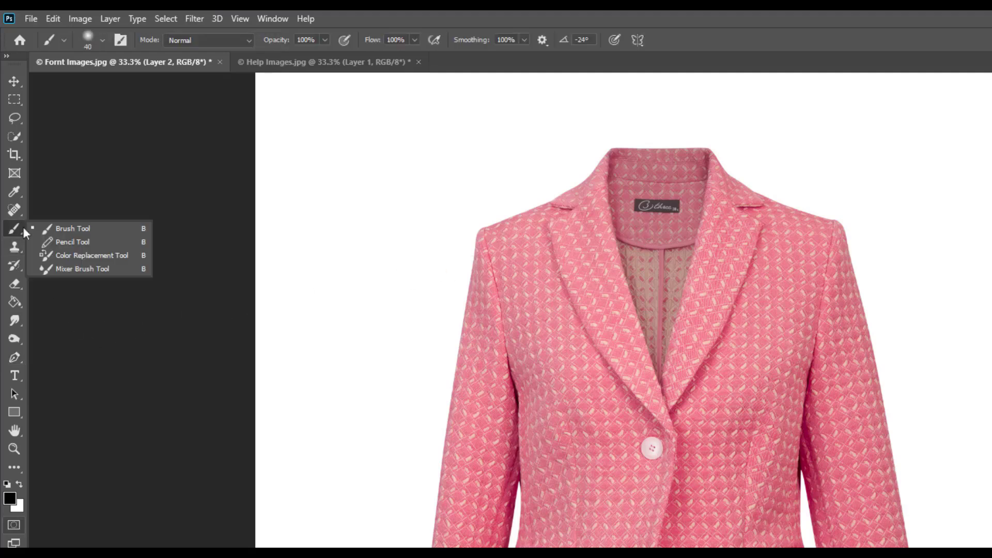
pyautogui.click(85, 230)
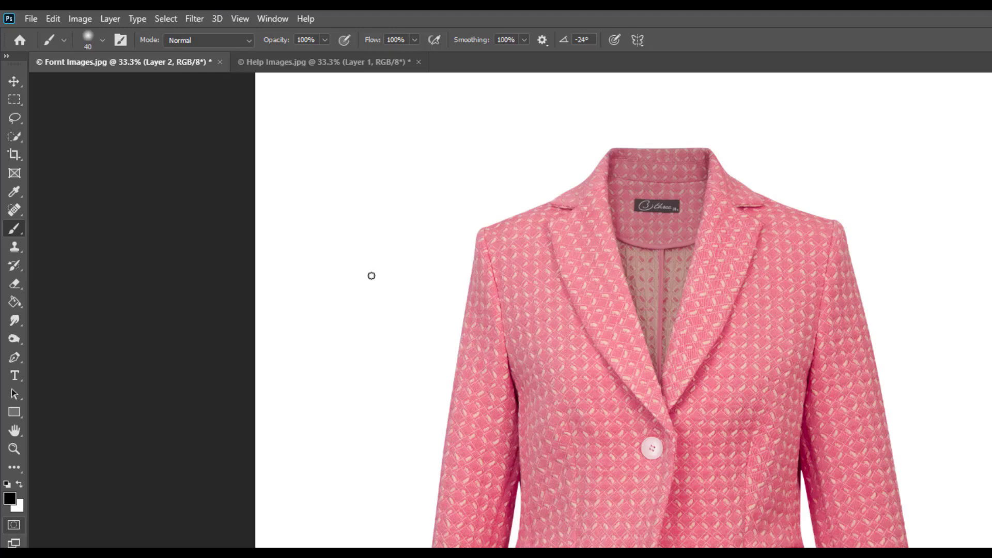
pyautogui.hotkey('ctrl', 'Return')
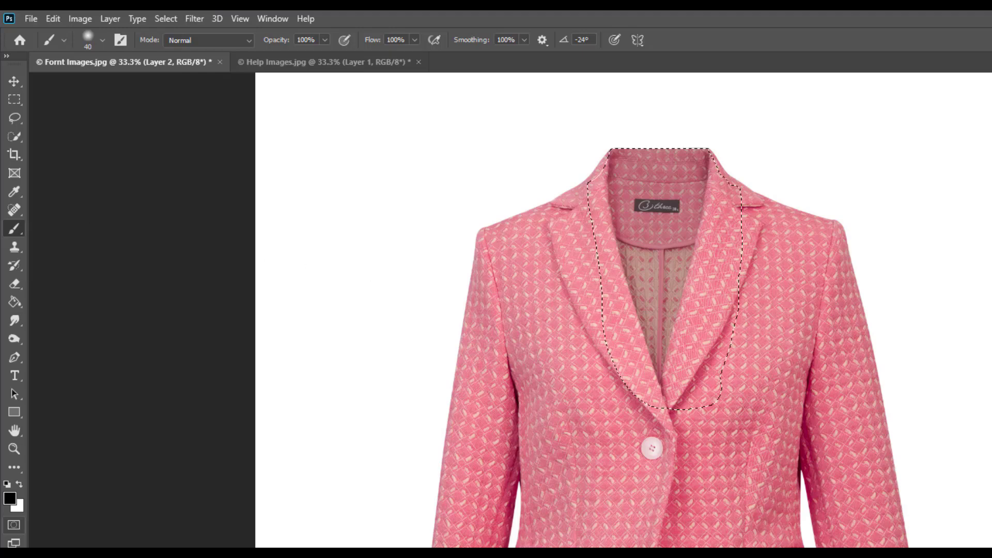
pyautogui.hotkey('ctrl', '+')
pyautogui.moveTo(642, 299); pyautogui.dragTo(647, 337)
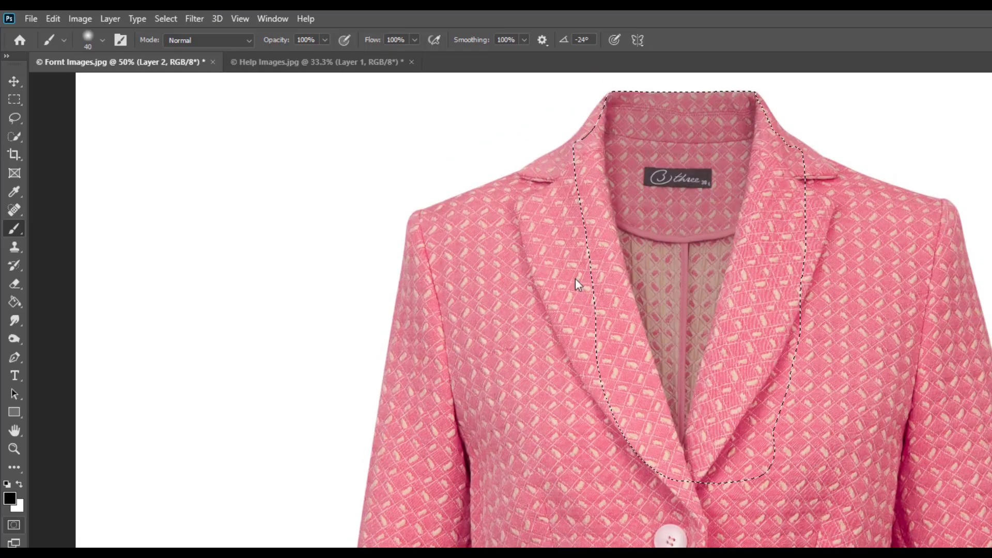
# Shade the inner collar and lining edges with a soft black brush at 10% opacity, sizes 300 and 400, and deselect
pyautogui.moveTo(287, 40)
pyautogui.mouseDown()
pyautogui.moveTo(254, 40)
pyautogui.moveTo(279, 44)
pyautogui.mouseUp()
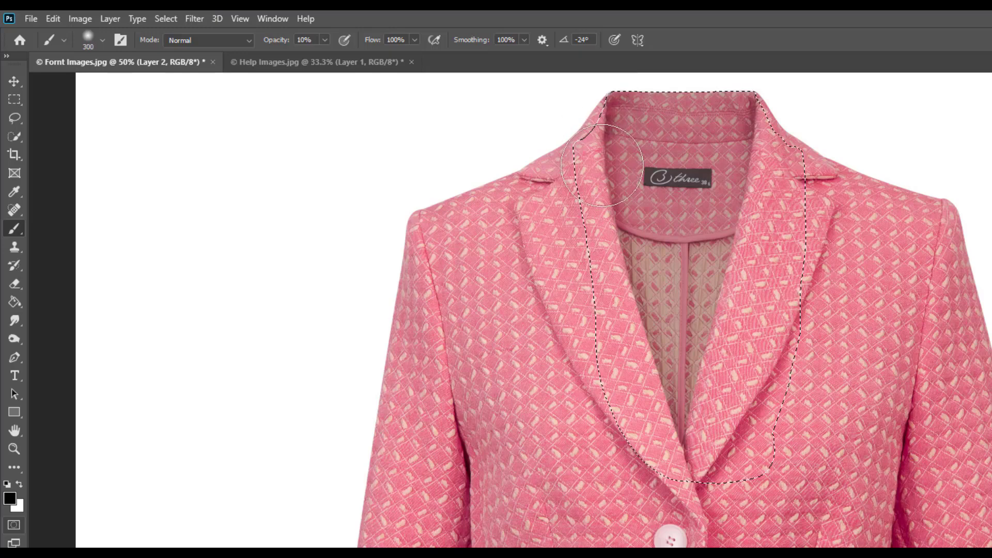
pyautogui.rightClick(706, 397)
pyautogui.click(704, 396)
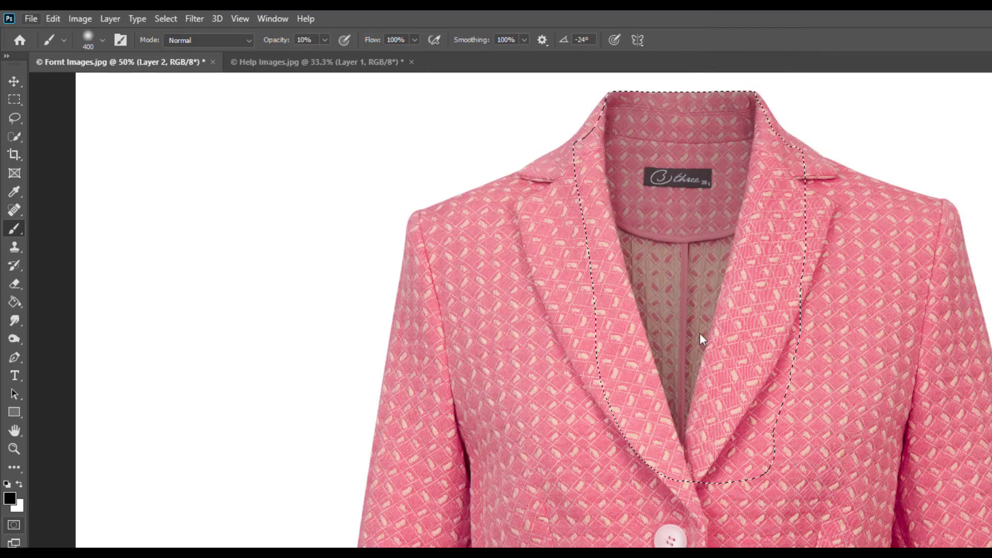
pyautogui.press(']')
pyautogui.keyDown('ctrl'); pyautogui.keyDown('alt'); pyautogui.click(698, 432); pyautogui.keyUp('alt'); pyautogui.keyUp('ctrl')
pyautogui.keyDown('ctrl'); pyautogui.keyDown('alt'); pyautogui.click(697, 431); pyautogui.keyUp('alt'); pyautogui.keyUp('ctrl')
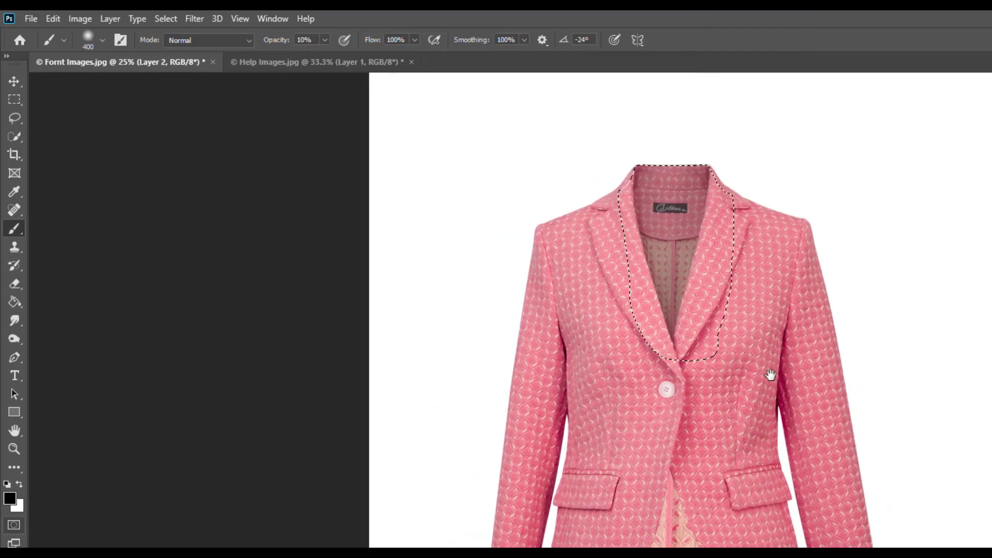
pyautogui.click(191, 16)
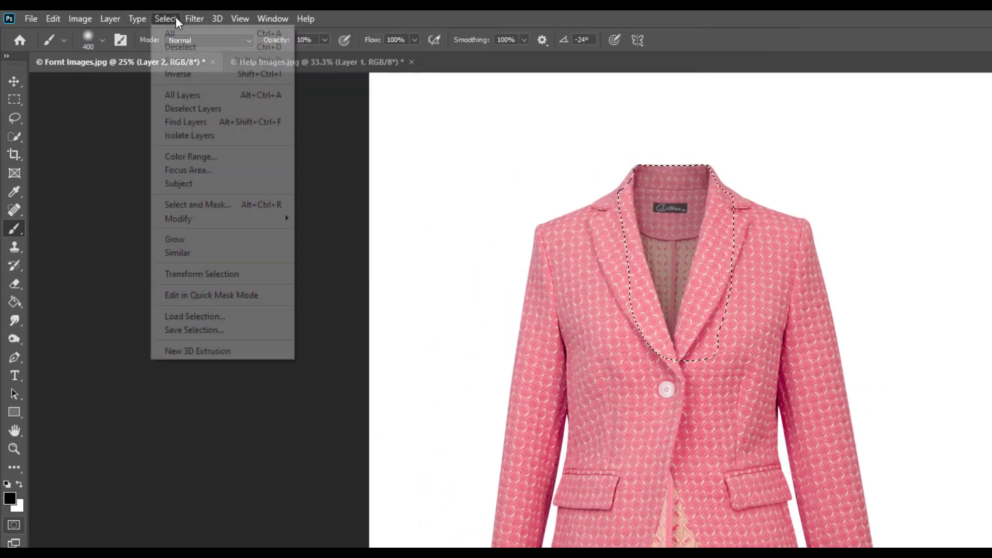
pyautogui.click(278, 52)
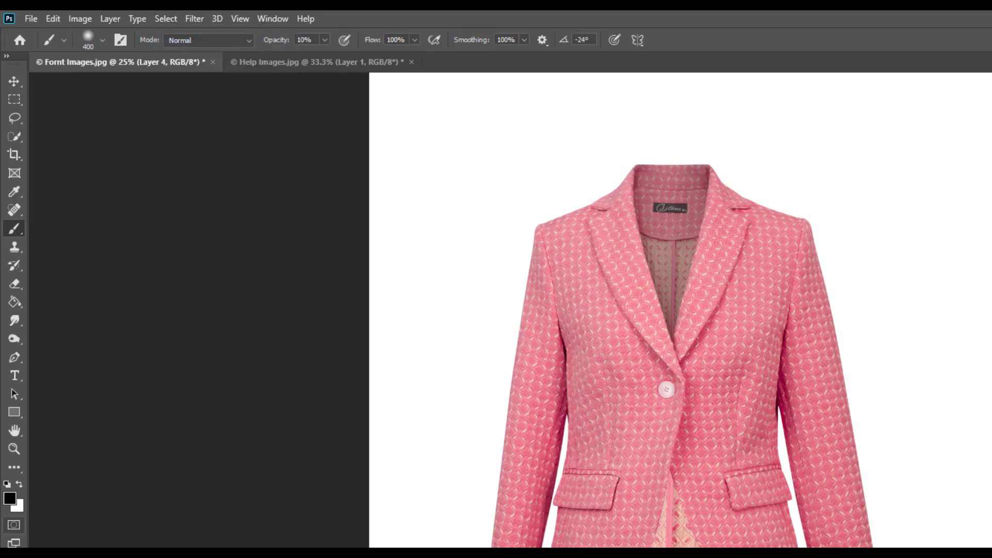
# Darken the lower lining on Layer 4 with an Exposure adjustment of -0.76 and offset -0.0296
pyautogui.click(80, 19)
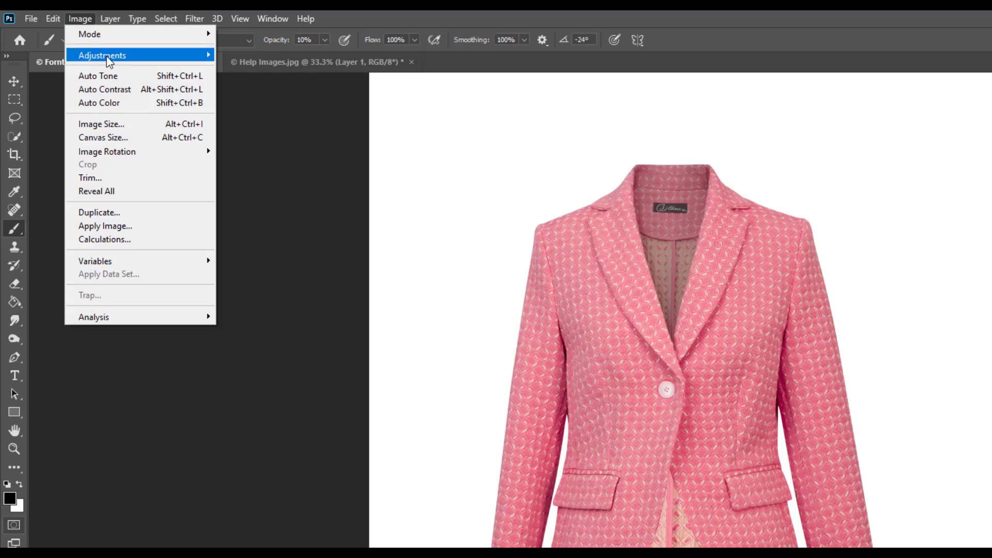
pyautogui.moveTo(103, 55)
pyautogui.click(259, 97)
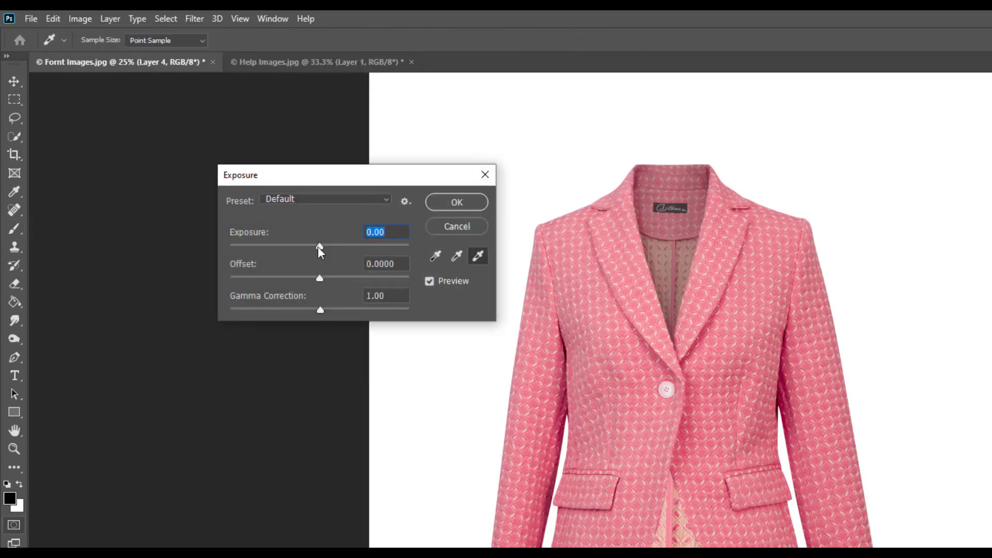
pyautogui.moveTo(317, 246); pyautogui.dragTo(314, 275)
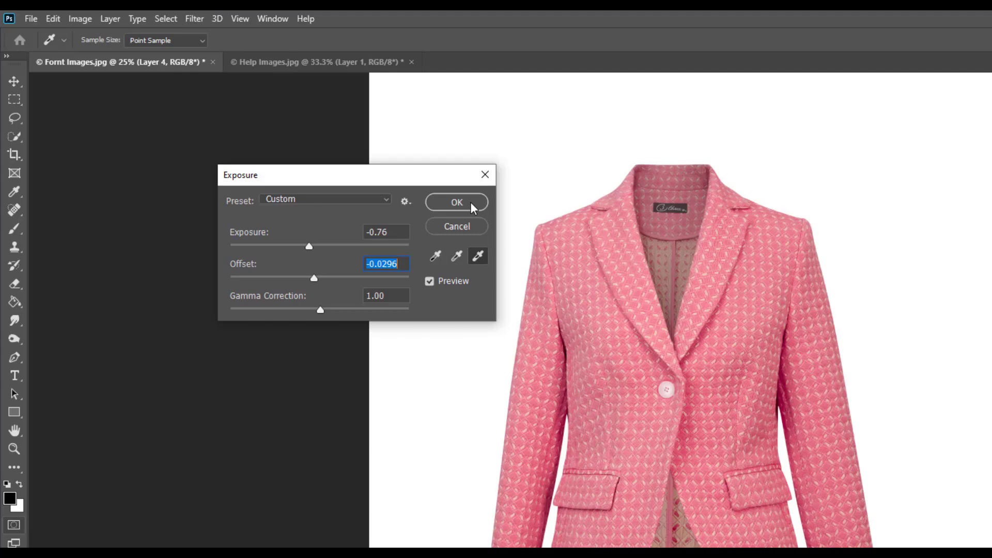
pyautogui.click(456, 202)
# Shade the lower lining inside the Layer 4 selection with the soft black brush at 10% opacity and size 400, and deselect
pyautogui.press('b')
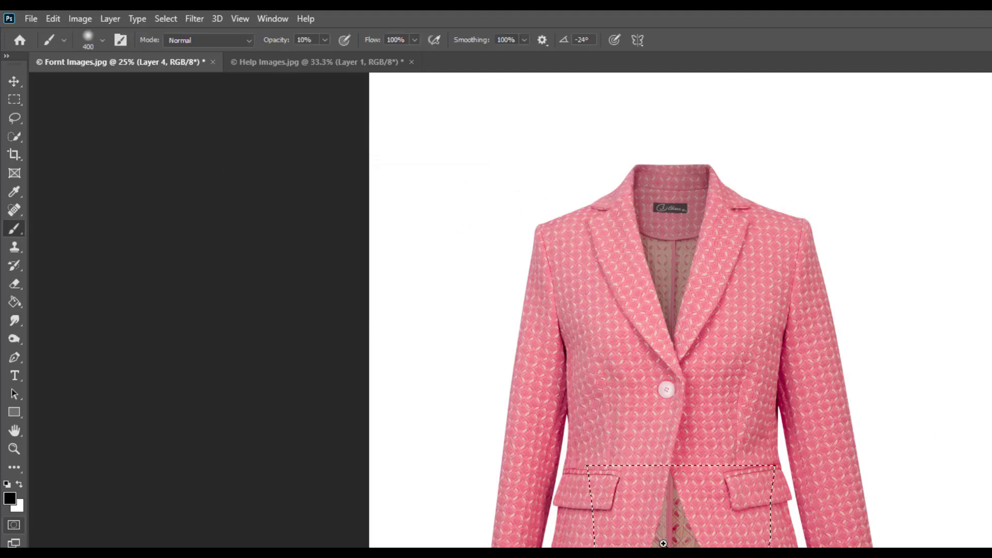
pyautogui.scroll(2, 662, 542)
pyautogui.moveTo(672, 445); pyautogui.dragTo(686, 349)
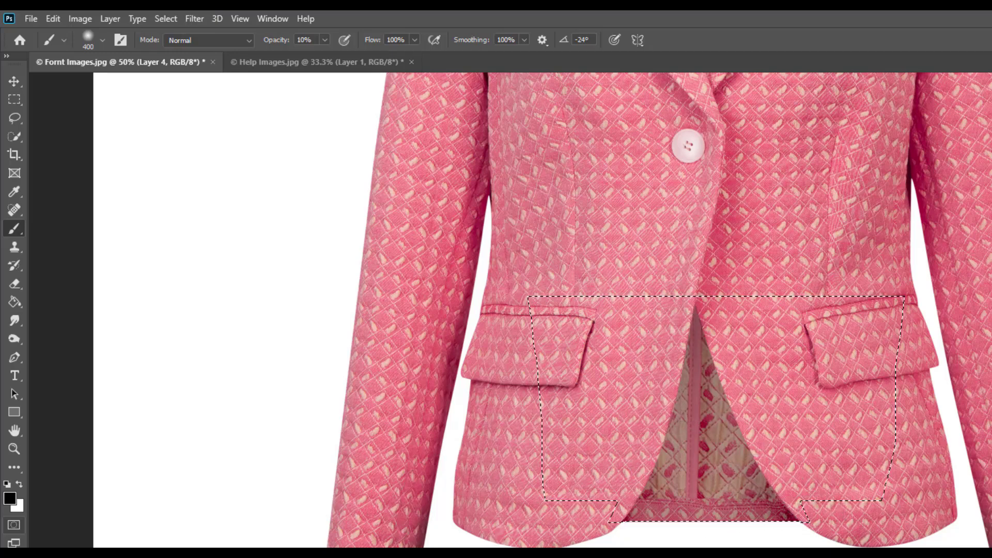
pyautogui.hotkey('alt', 'space')
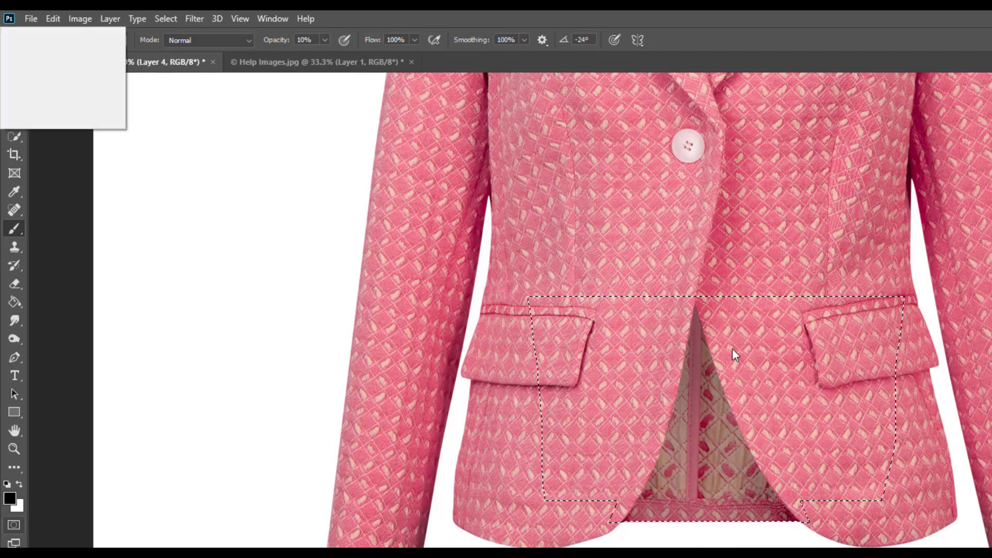
pyautogui.press('Escape')
pyautogui.keyDown('alt'); pyautogui.click(750, 454); pyautogui.keyUp('alt')
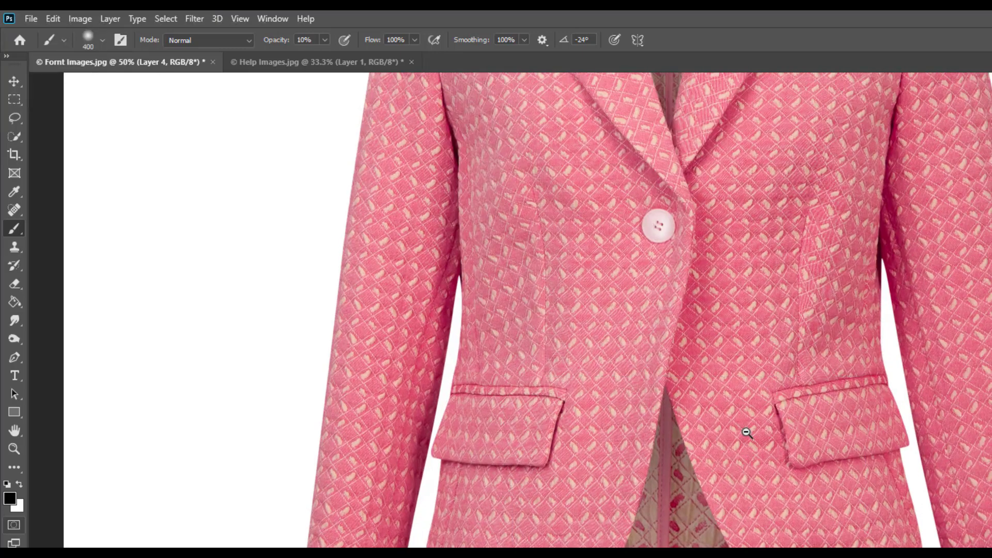
# Deselect the lower lining area on Layer 4
pyautogui.keyDown('alt'); pyautogui.click(746, 432); pyautogui.keyUp('alt')
pyautogui.keyDown('alt'); pyautogui.click(746, 431); pyautogui.keyUp('alt')
pyautogui.keyDown('alt'); pyautogui.click(746, 432); pyautogui.keyUp('alt')
pyautogui.keyDown('alt'); pyautogui.click(746, 432); pyautogui.keyUp('alt')
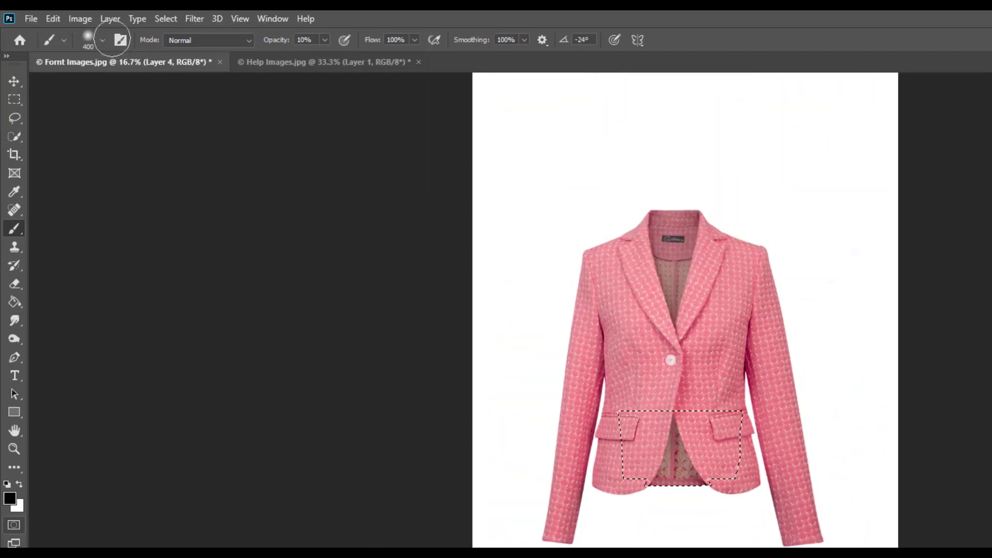
pyautogui.click(165, 19)
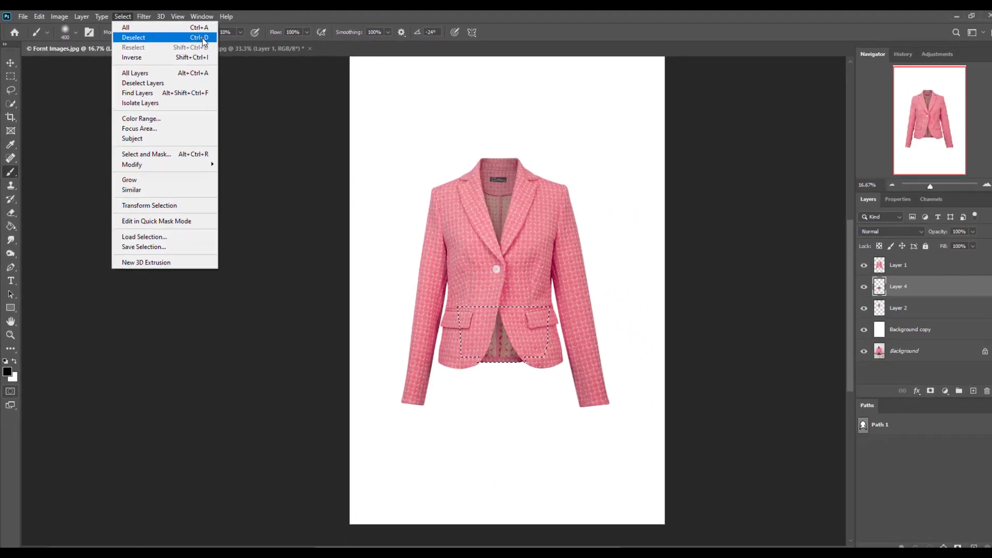
pyautogui.click(233, 44)
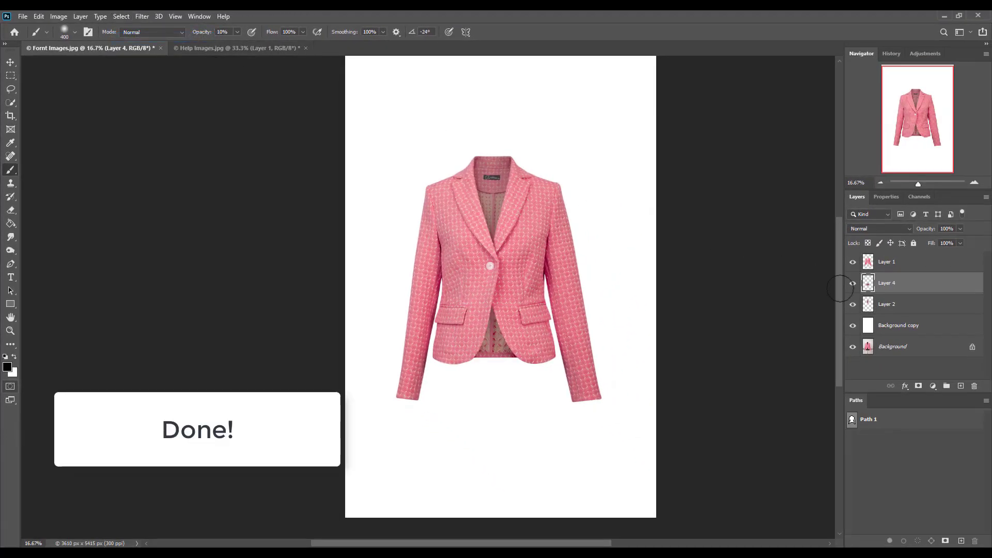
# Save the layered document as a Photoshop file named Fornt Images in the Gost maneequine Service folder, with layers and ICC profile included
pyautogui.click(22, 16)
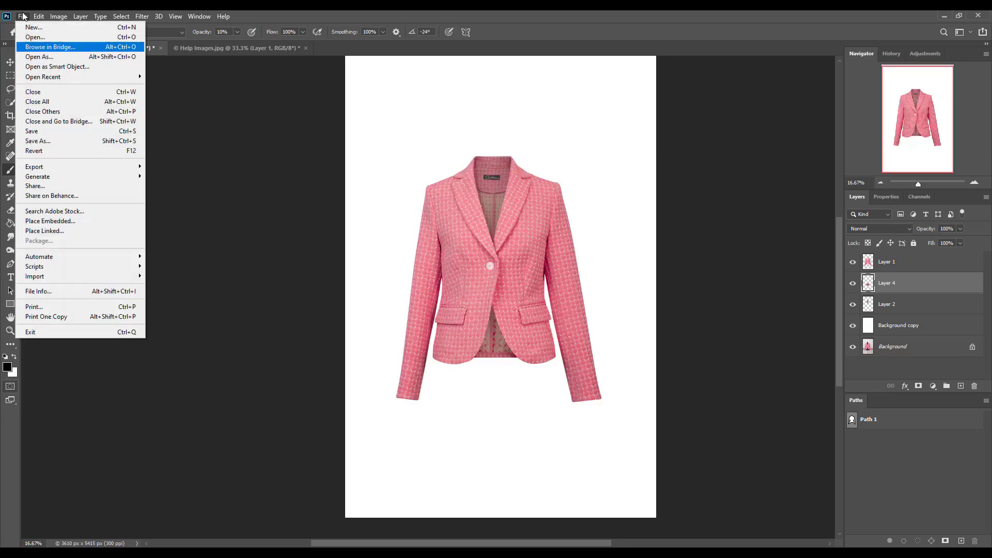
pyautogui.click(78, 141)
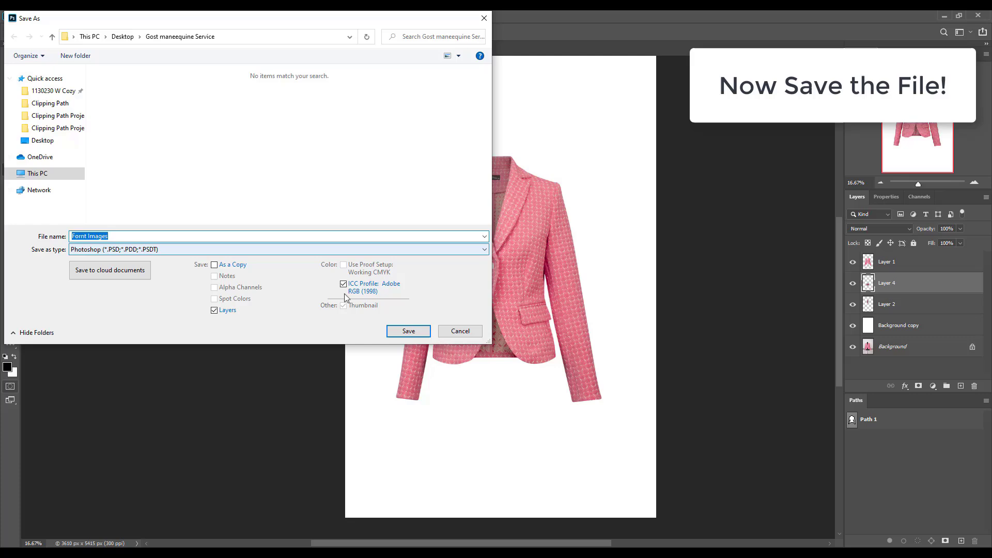
pyautogui.click(420, 335)
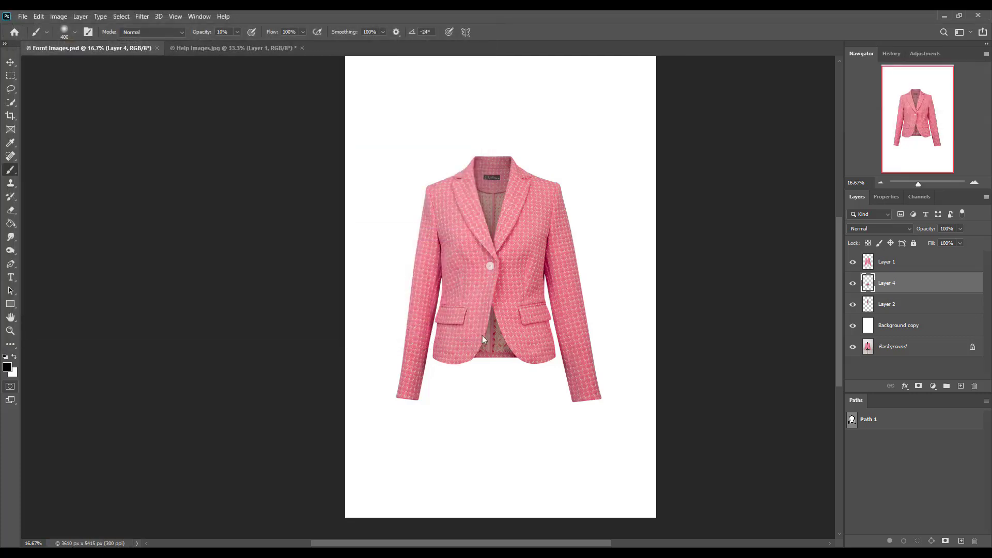
# Hide the Background and Background copy layers and save the transparent version as Fornt Images.psd, replacing the existing file
pyautogui.click(853, 351)
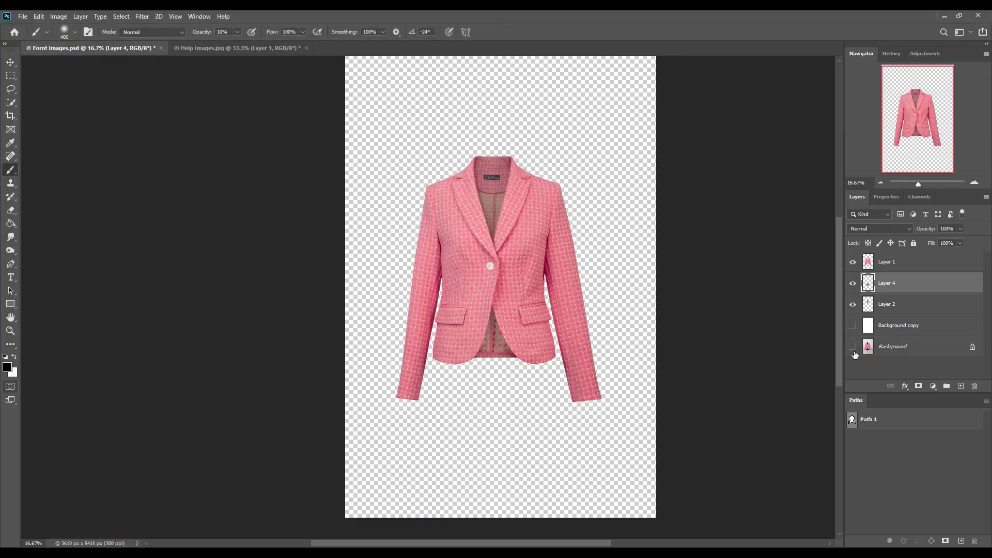
pyautogui.click(24, 17)
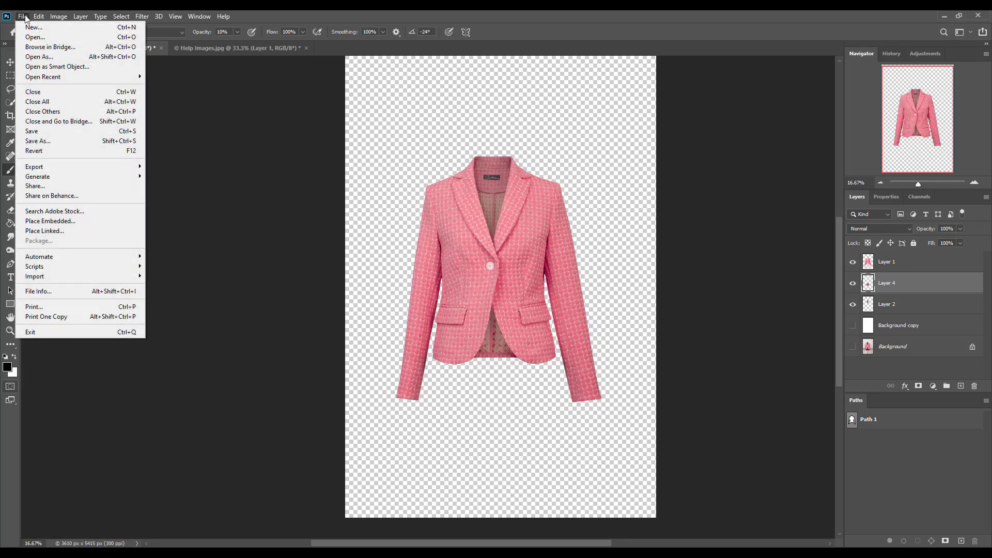
pyautogui.click(69, 142)
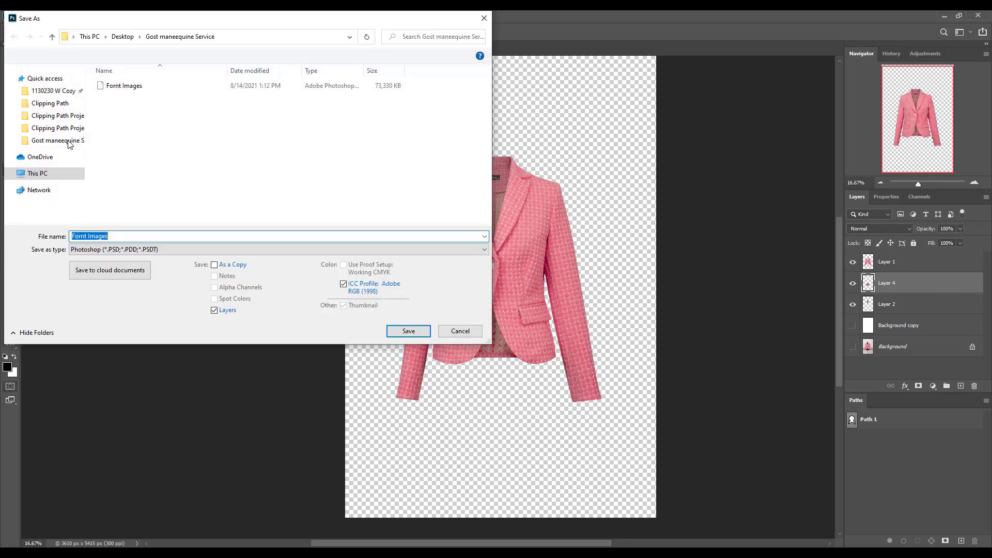
pyautogui.click(410, 331)
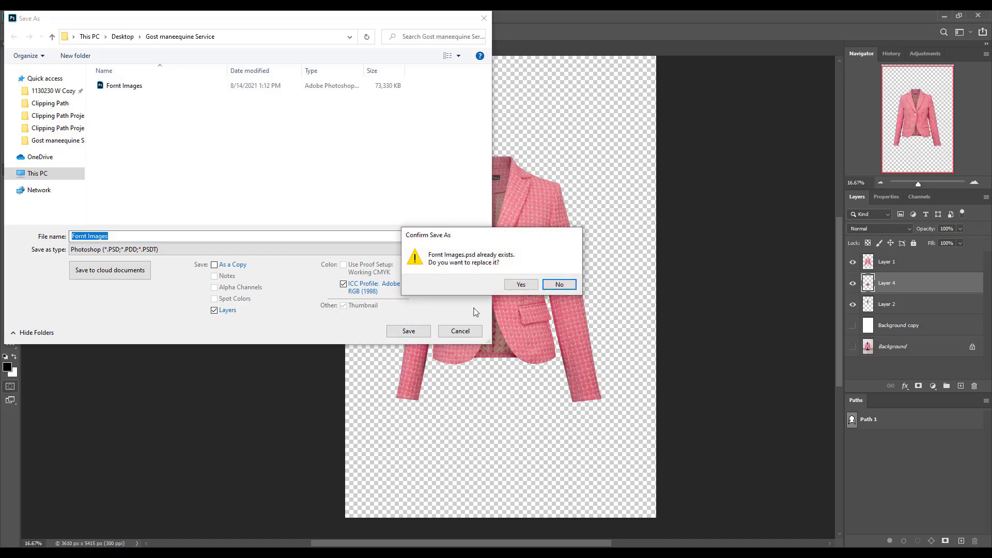
pyautogui.click(525, 286)
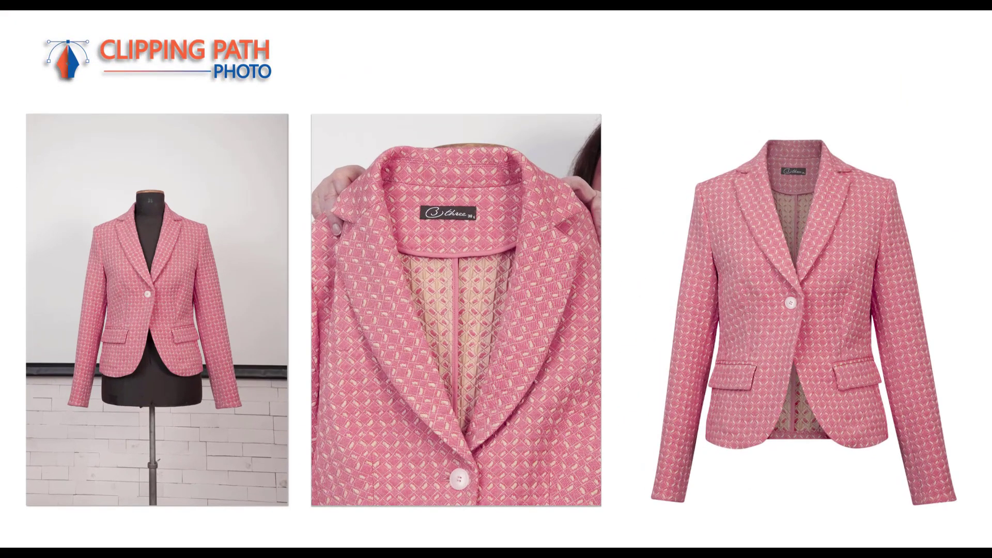